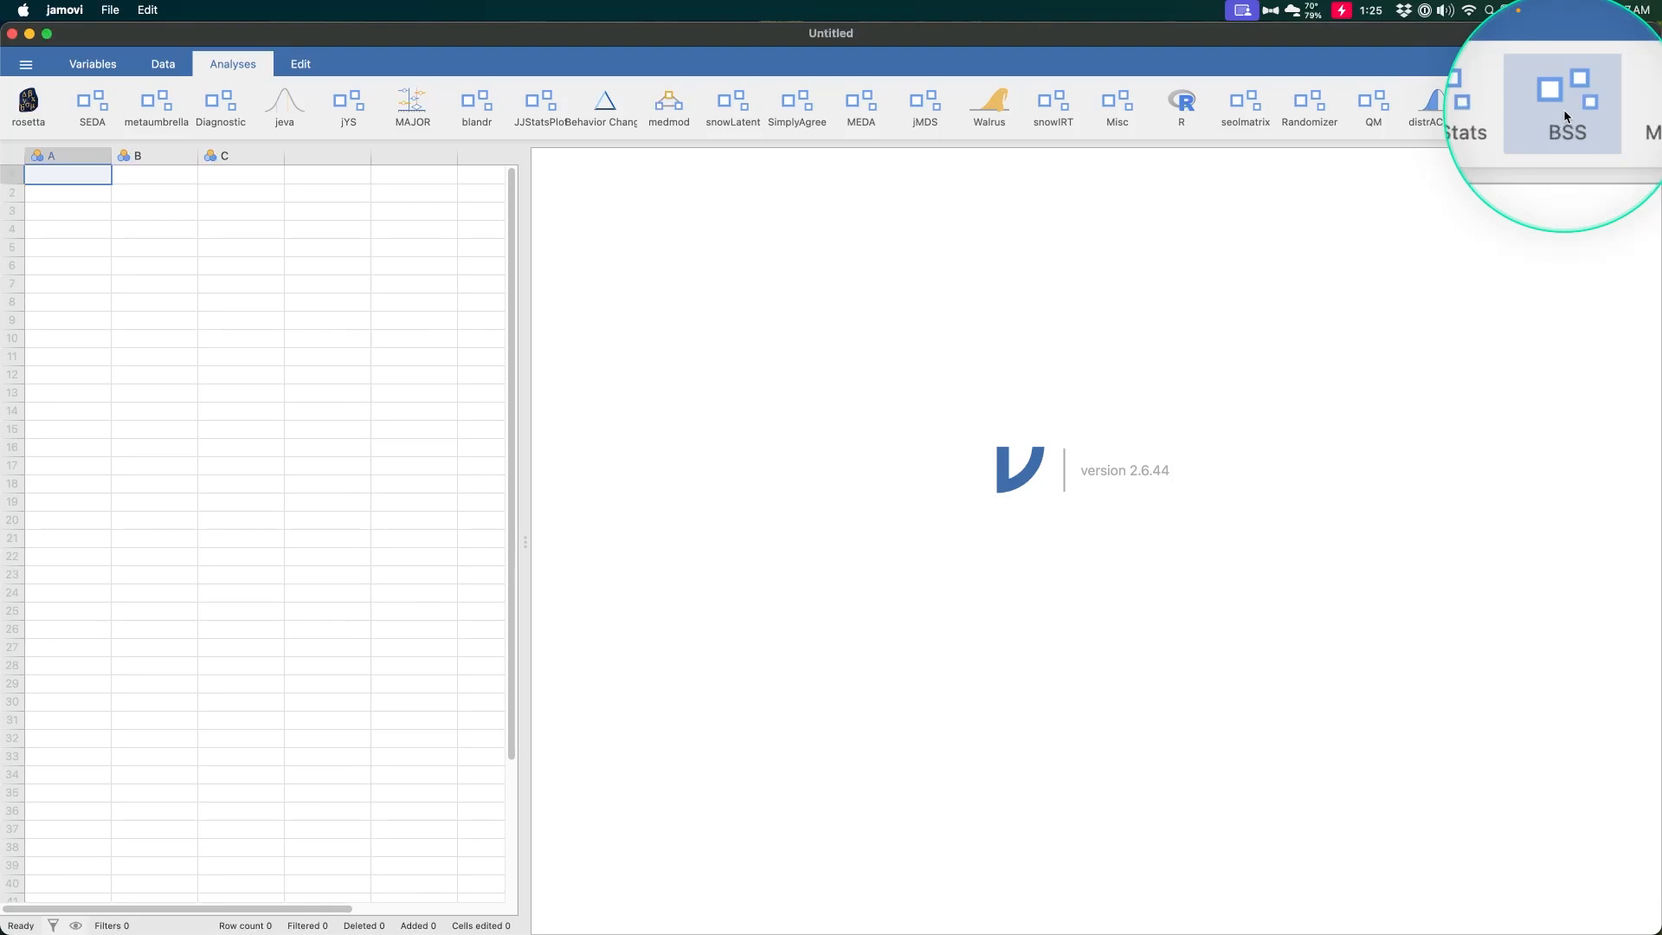
left_click(1565, 108)
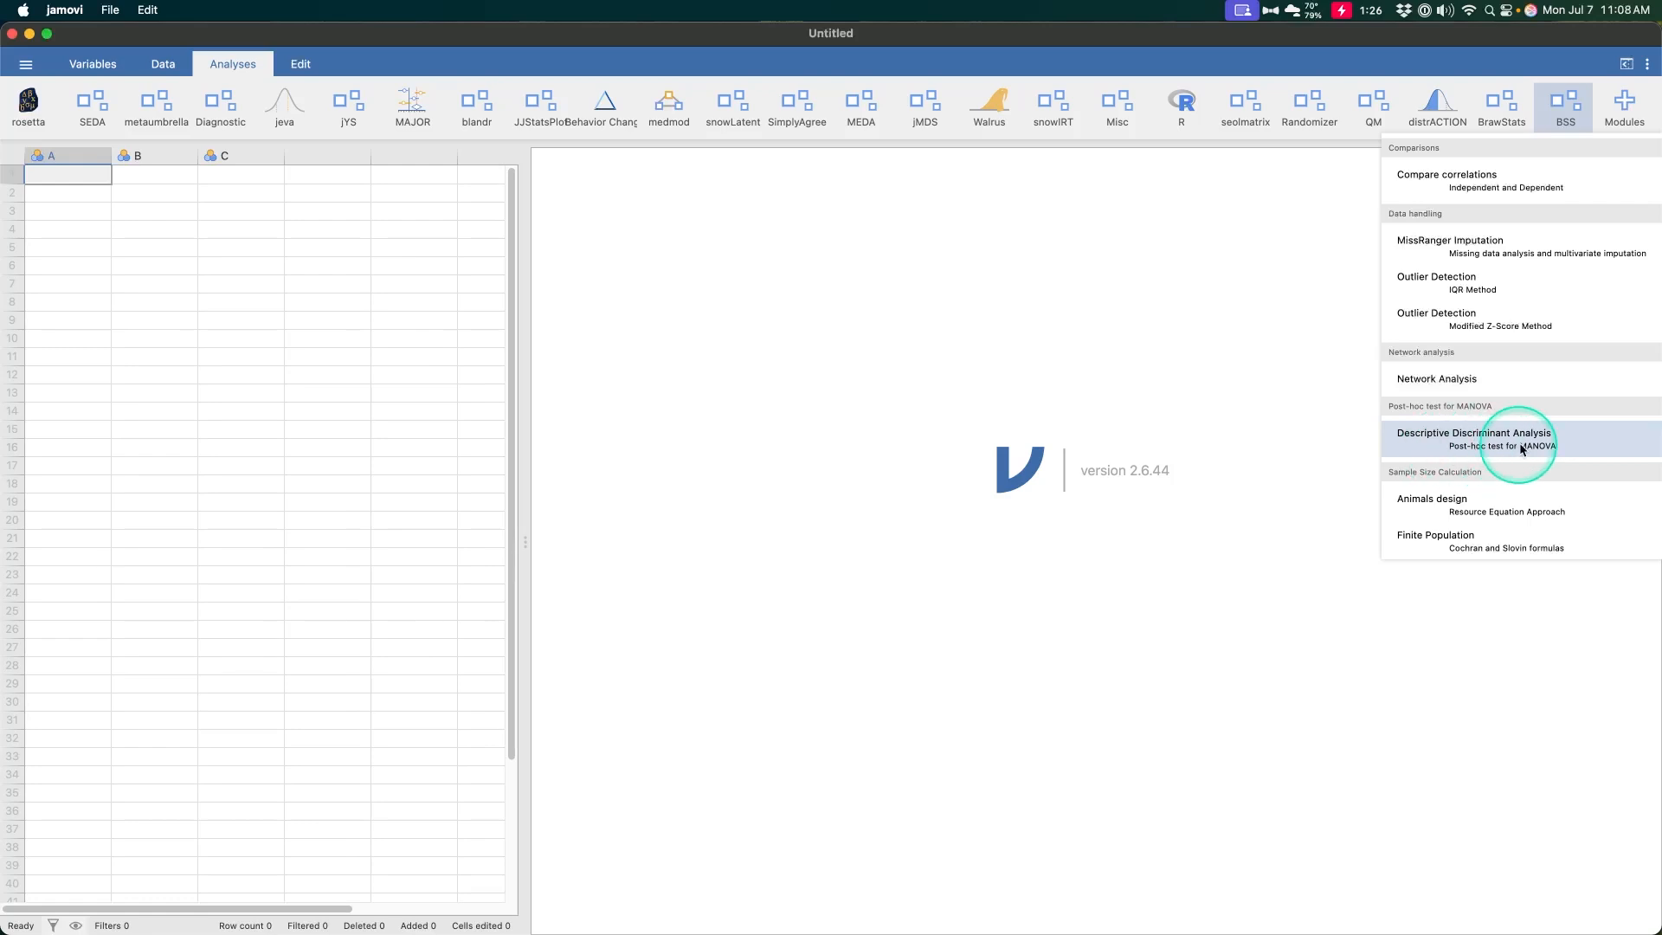
left_click(1570, 441)
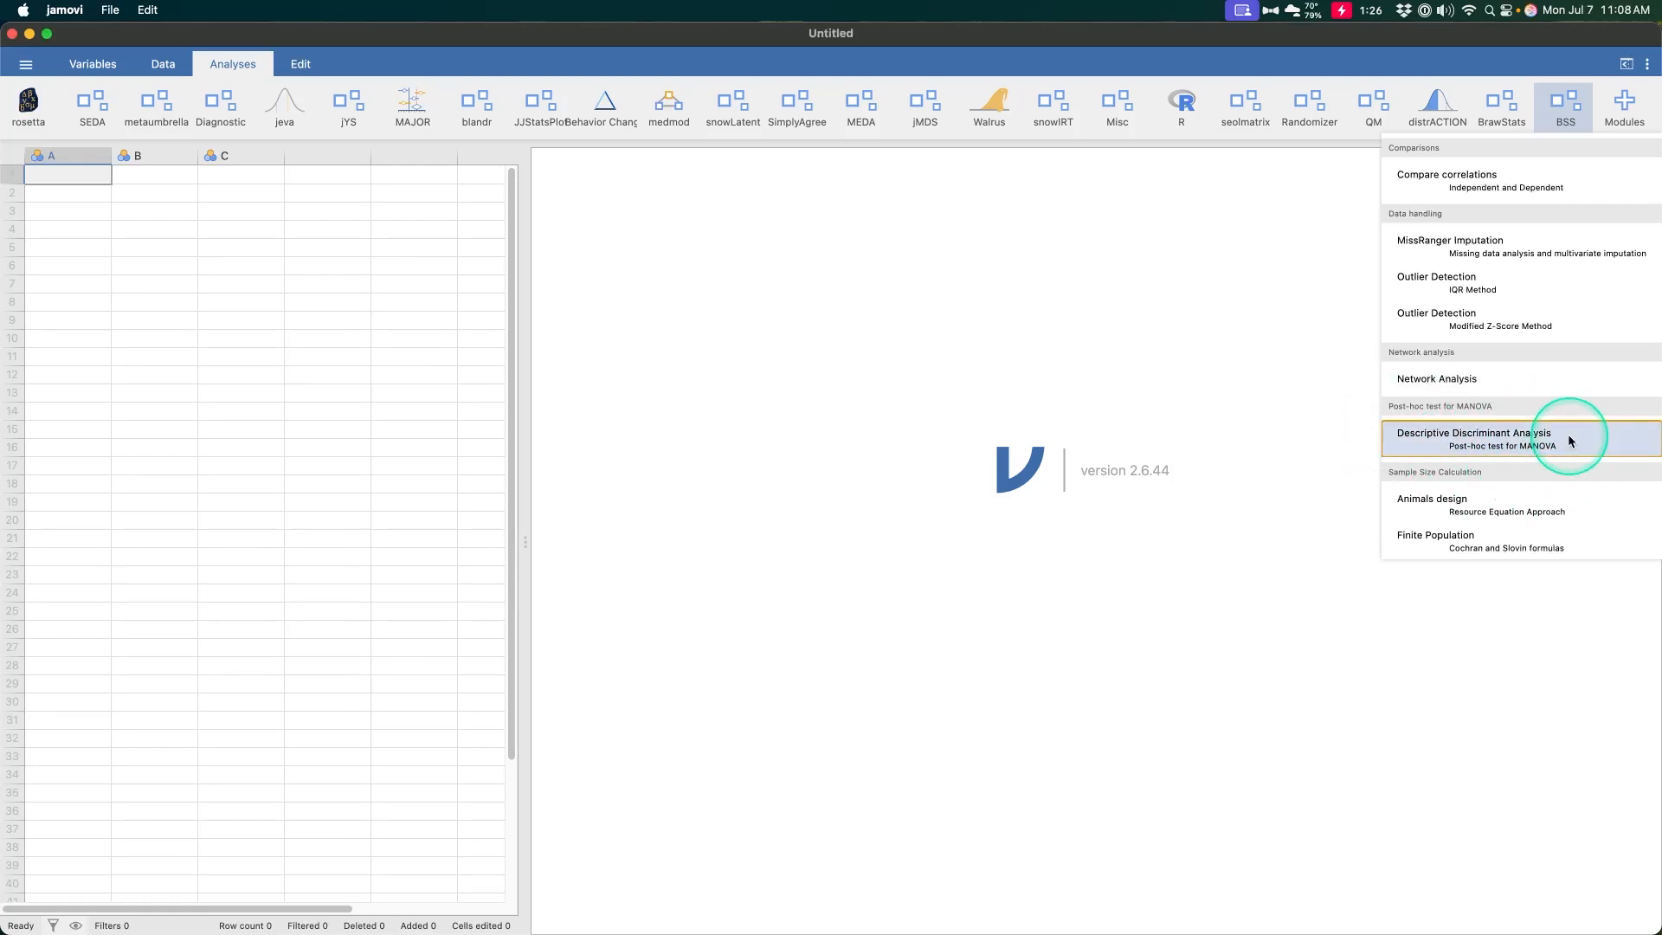
left_click(1489, 516)
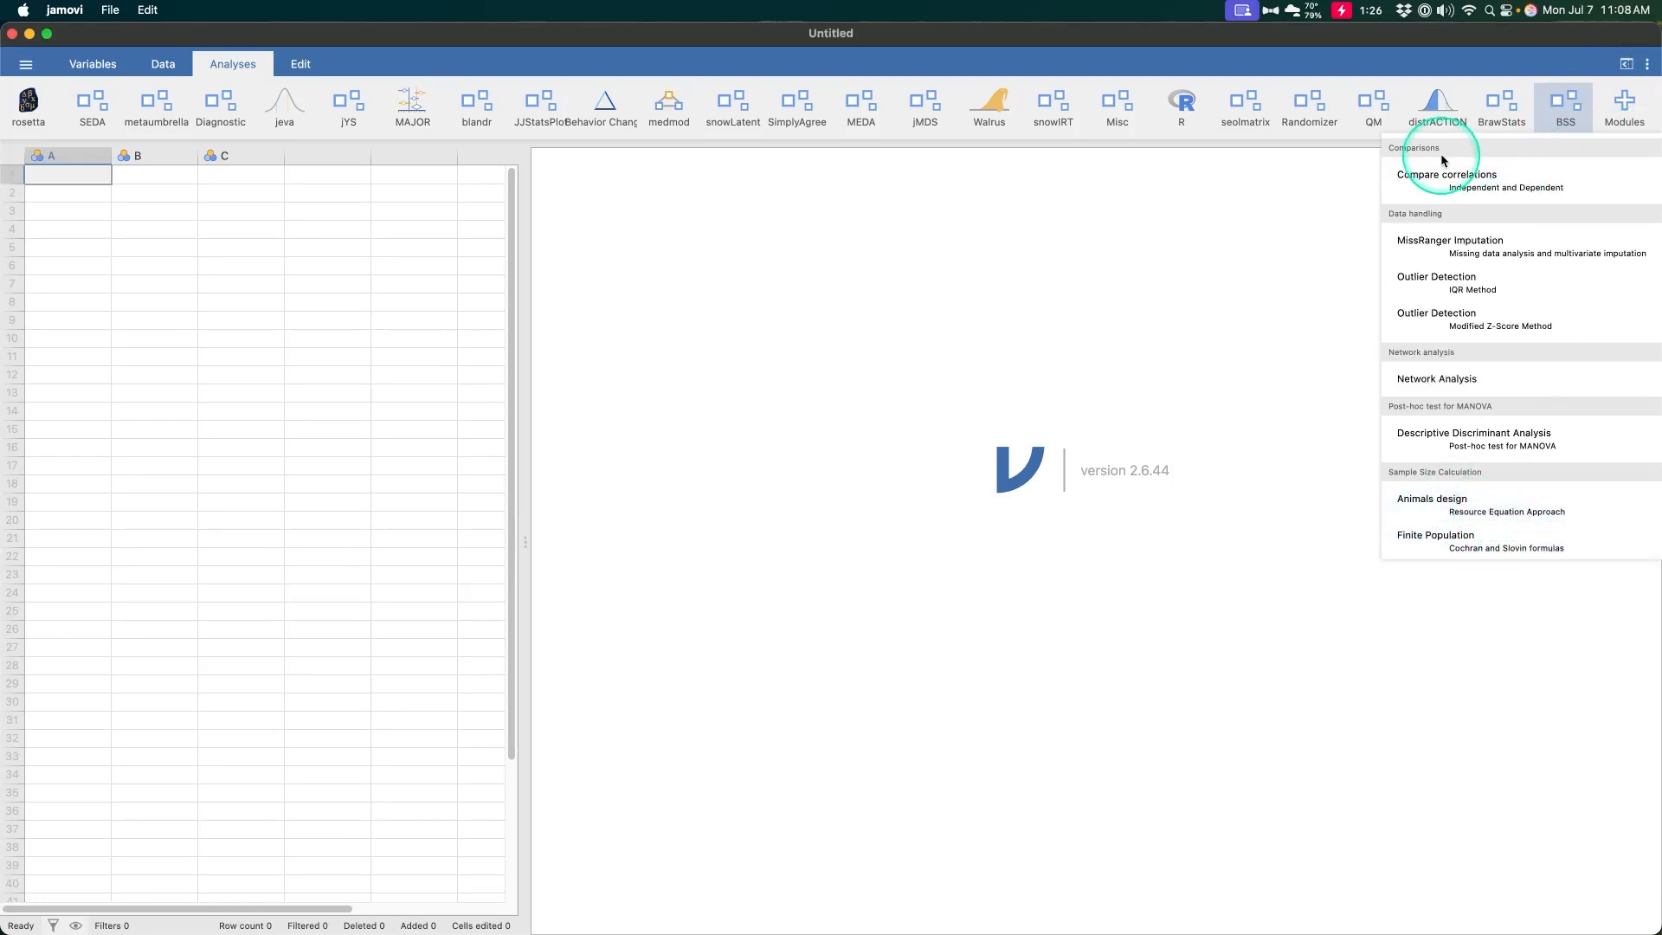
Search the available modules library for bss
left_click(1625, 102)
left_click(1463, 153)
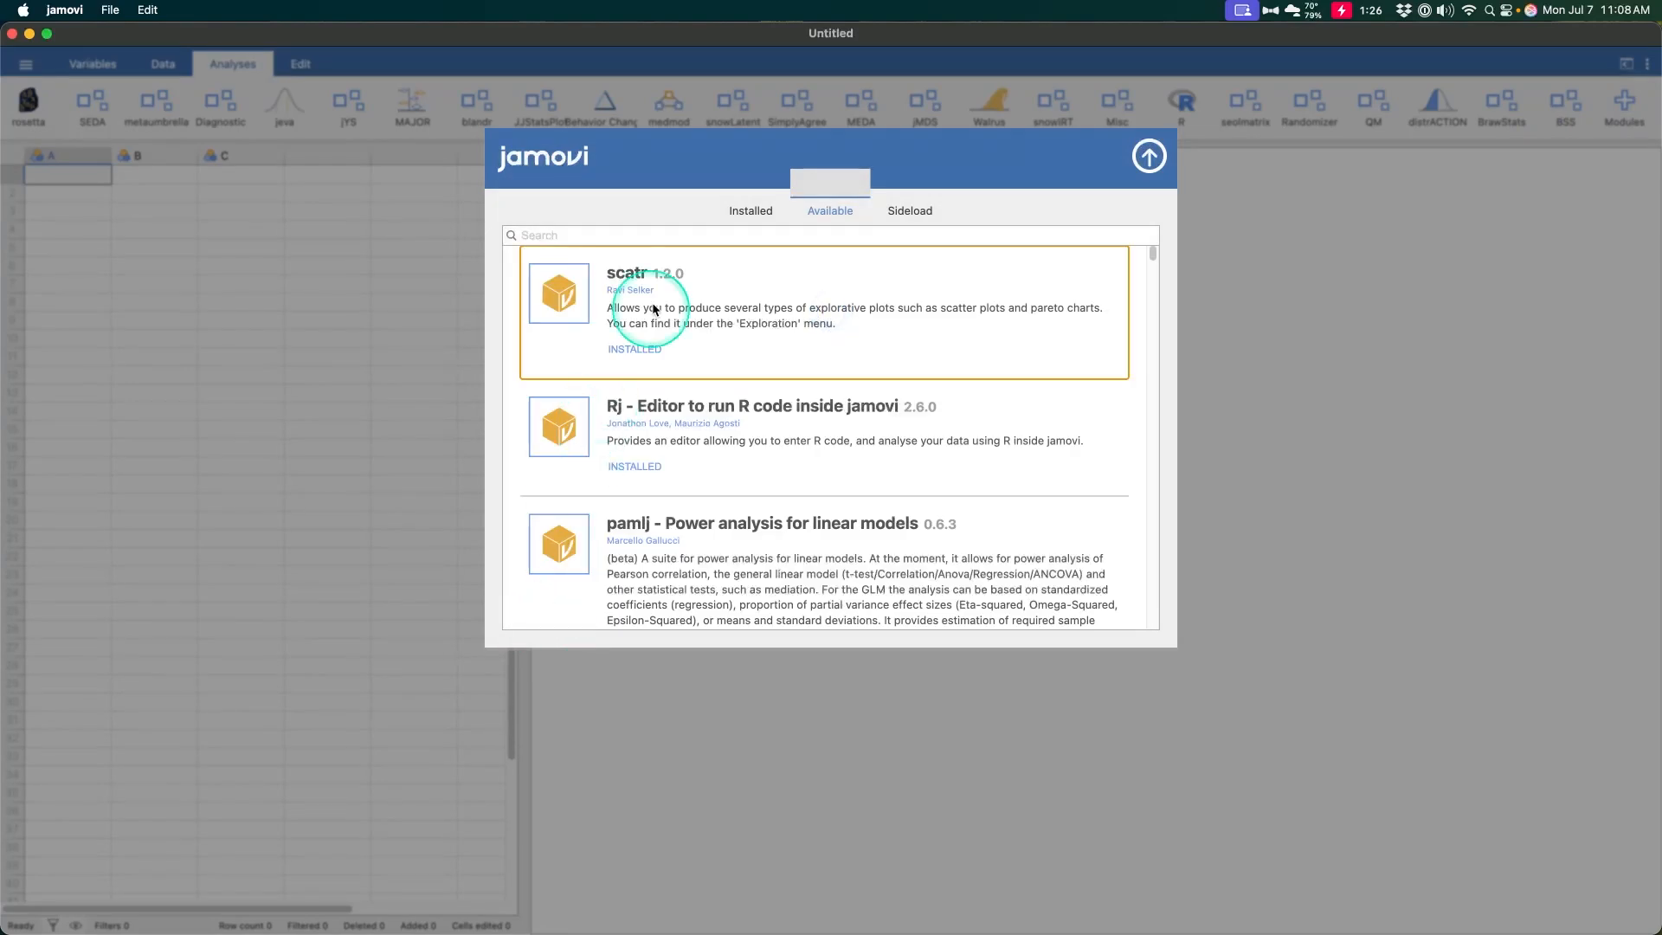
left_click(623, 235)
type("bss")
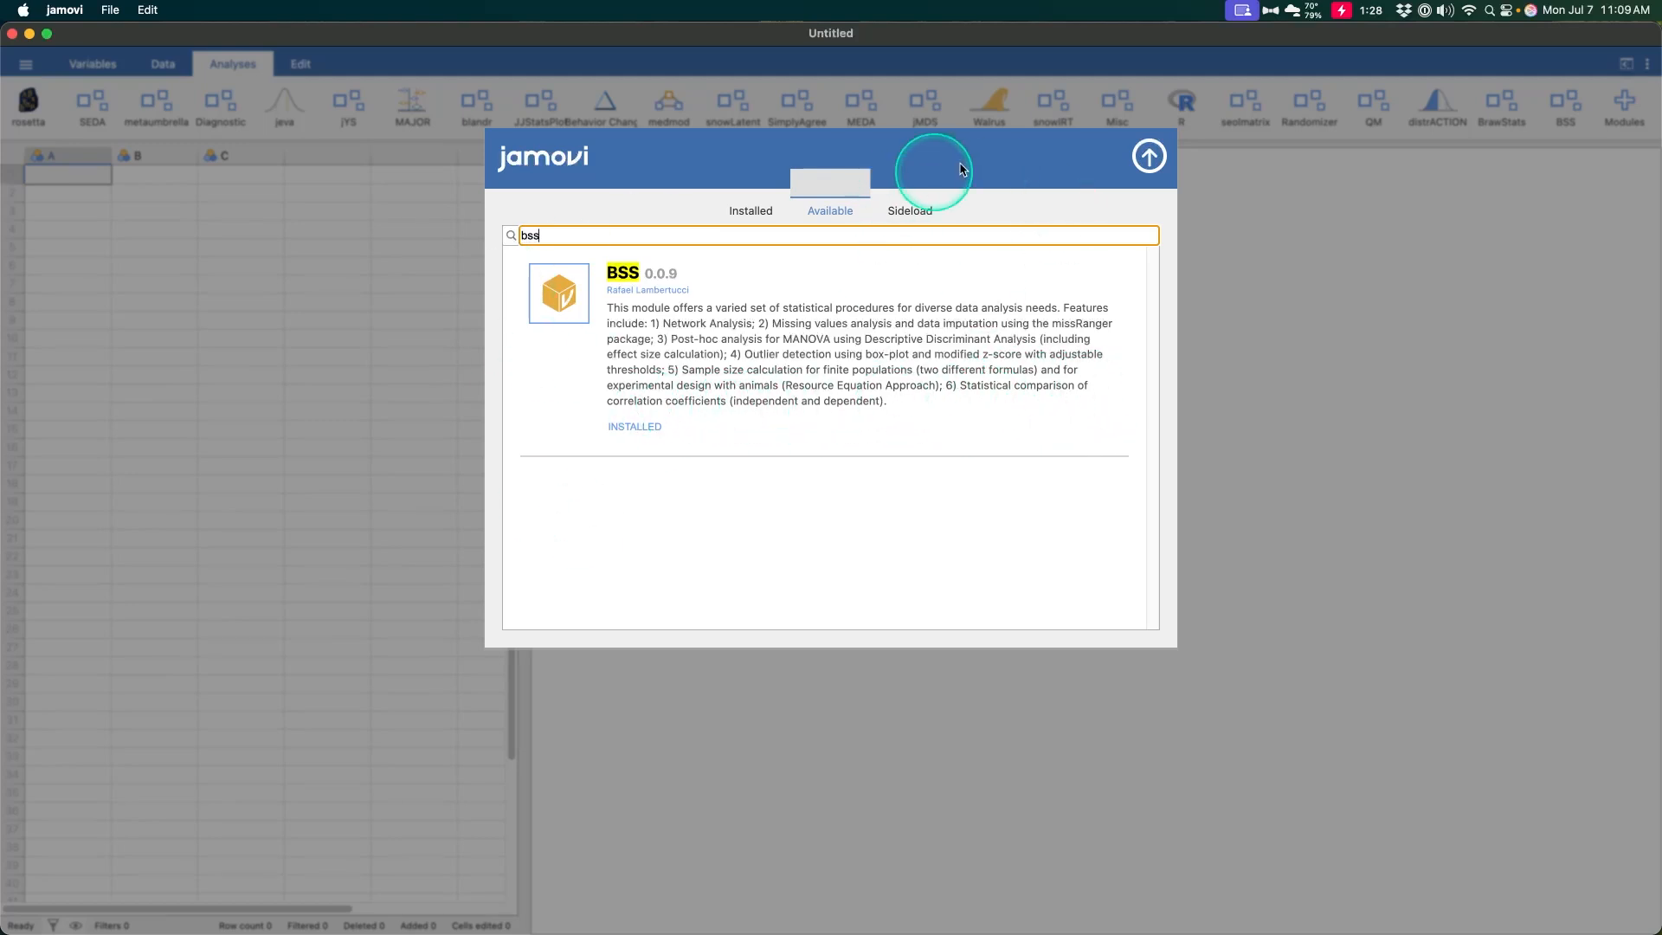
left_click(1149, 157)
Open the Compare correlations analysis from the BSS module
left_click(1565, 108)
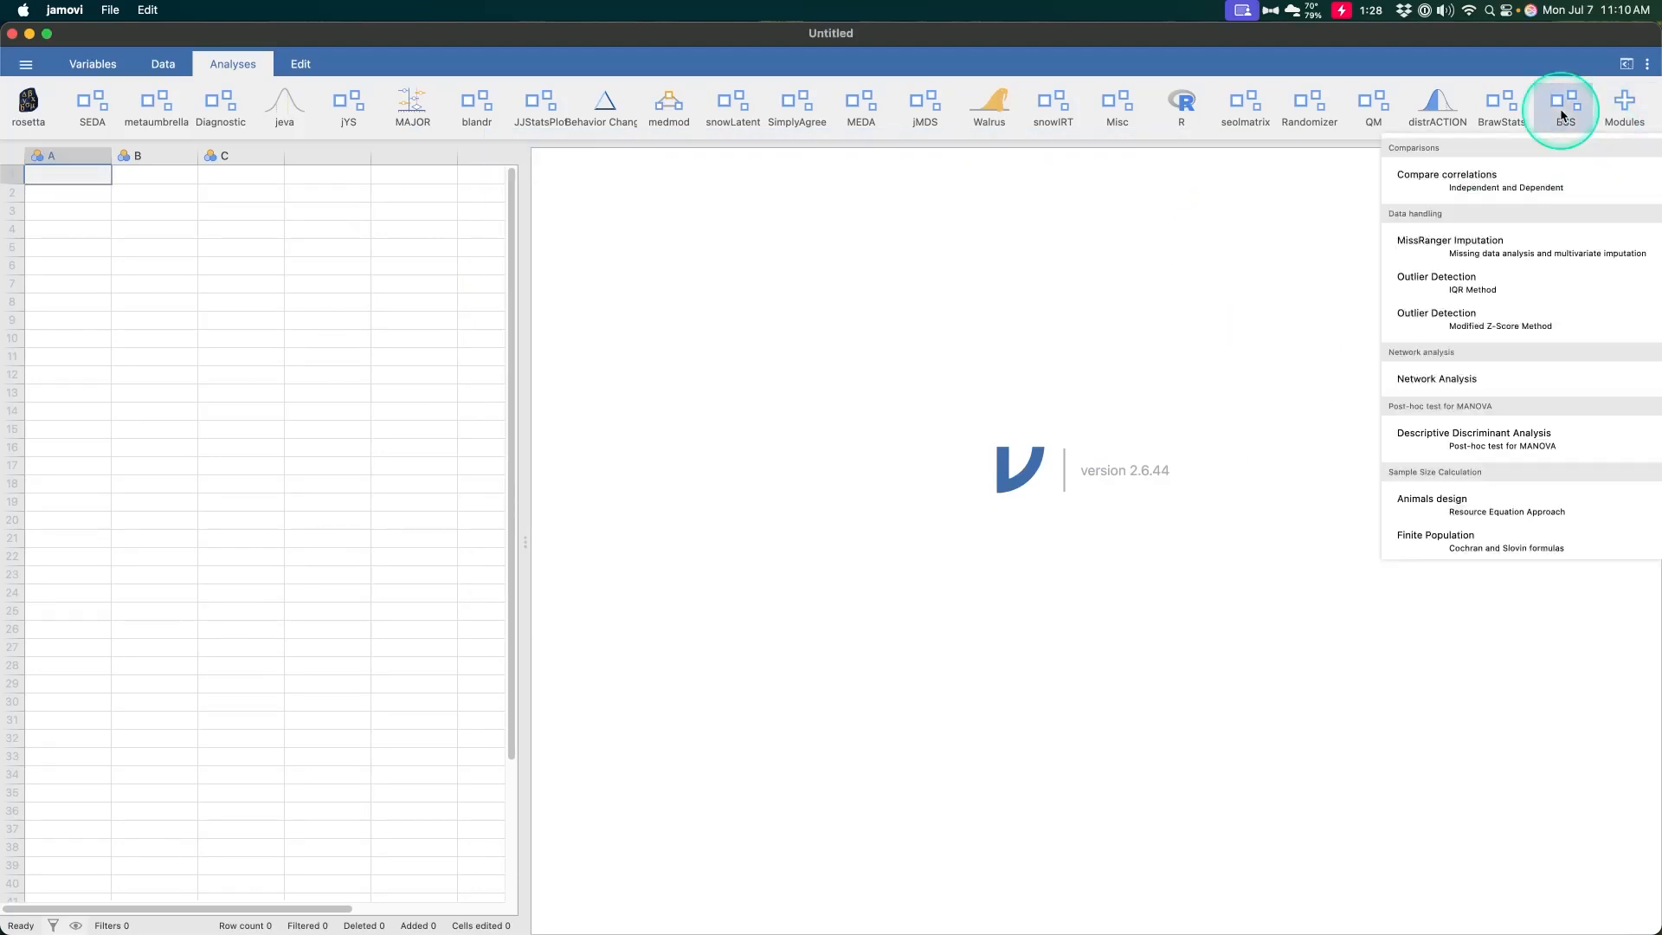
left_click(1489, 194)
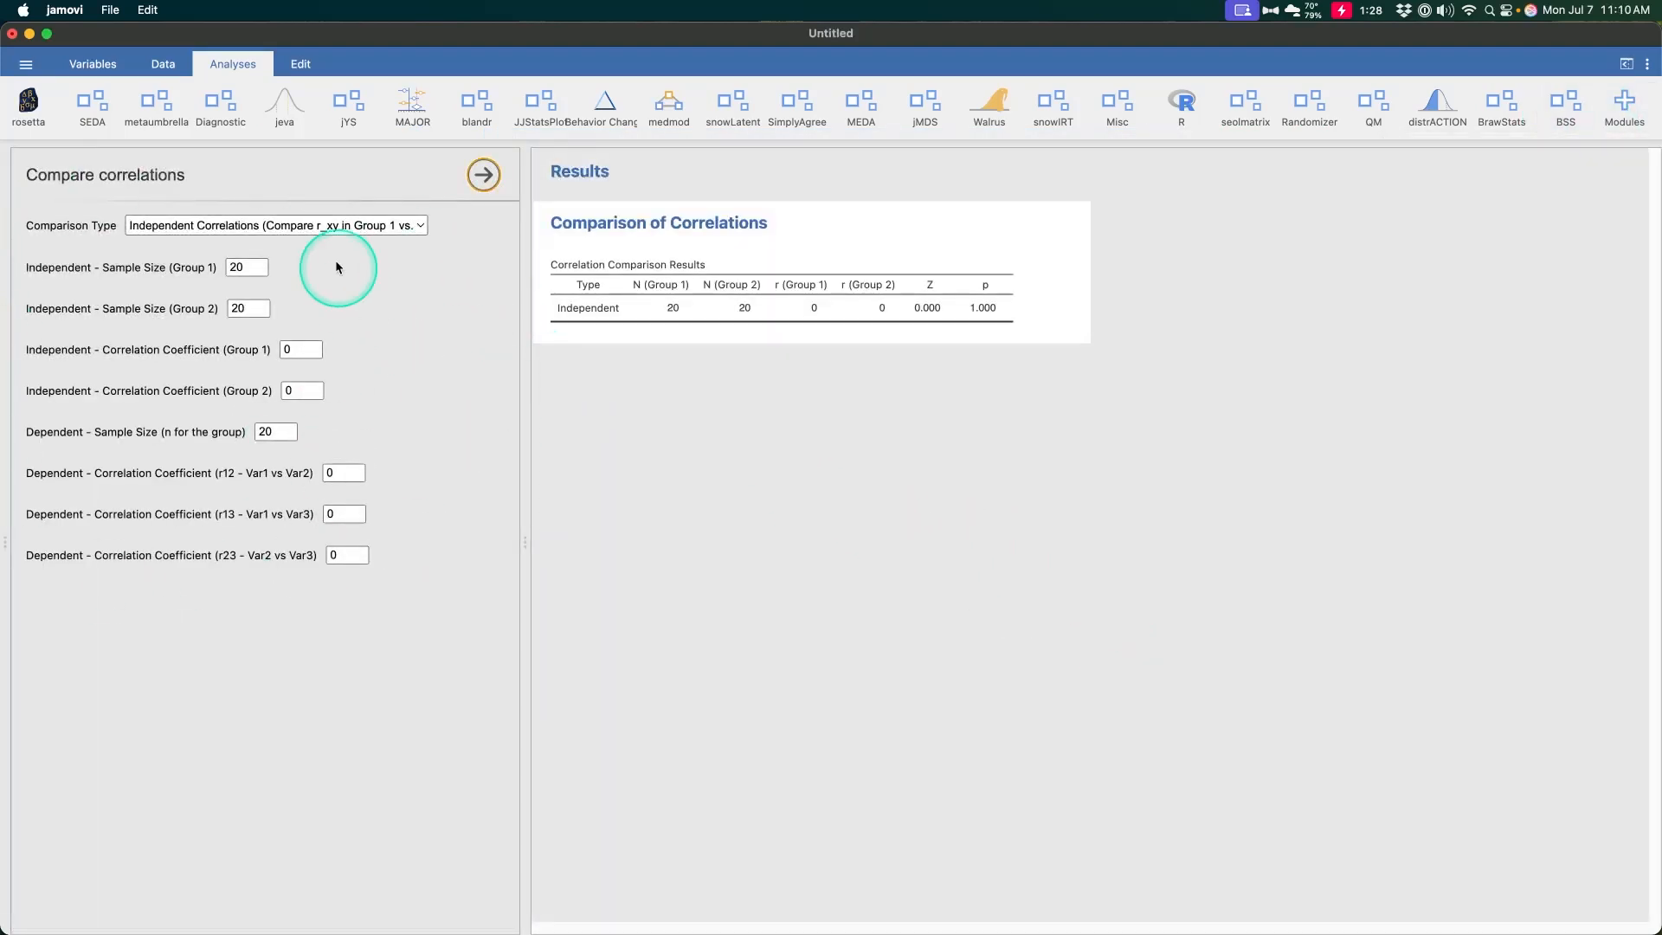
left_click(339, 226)
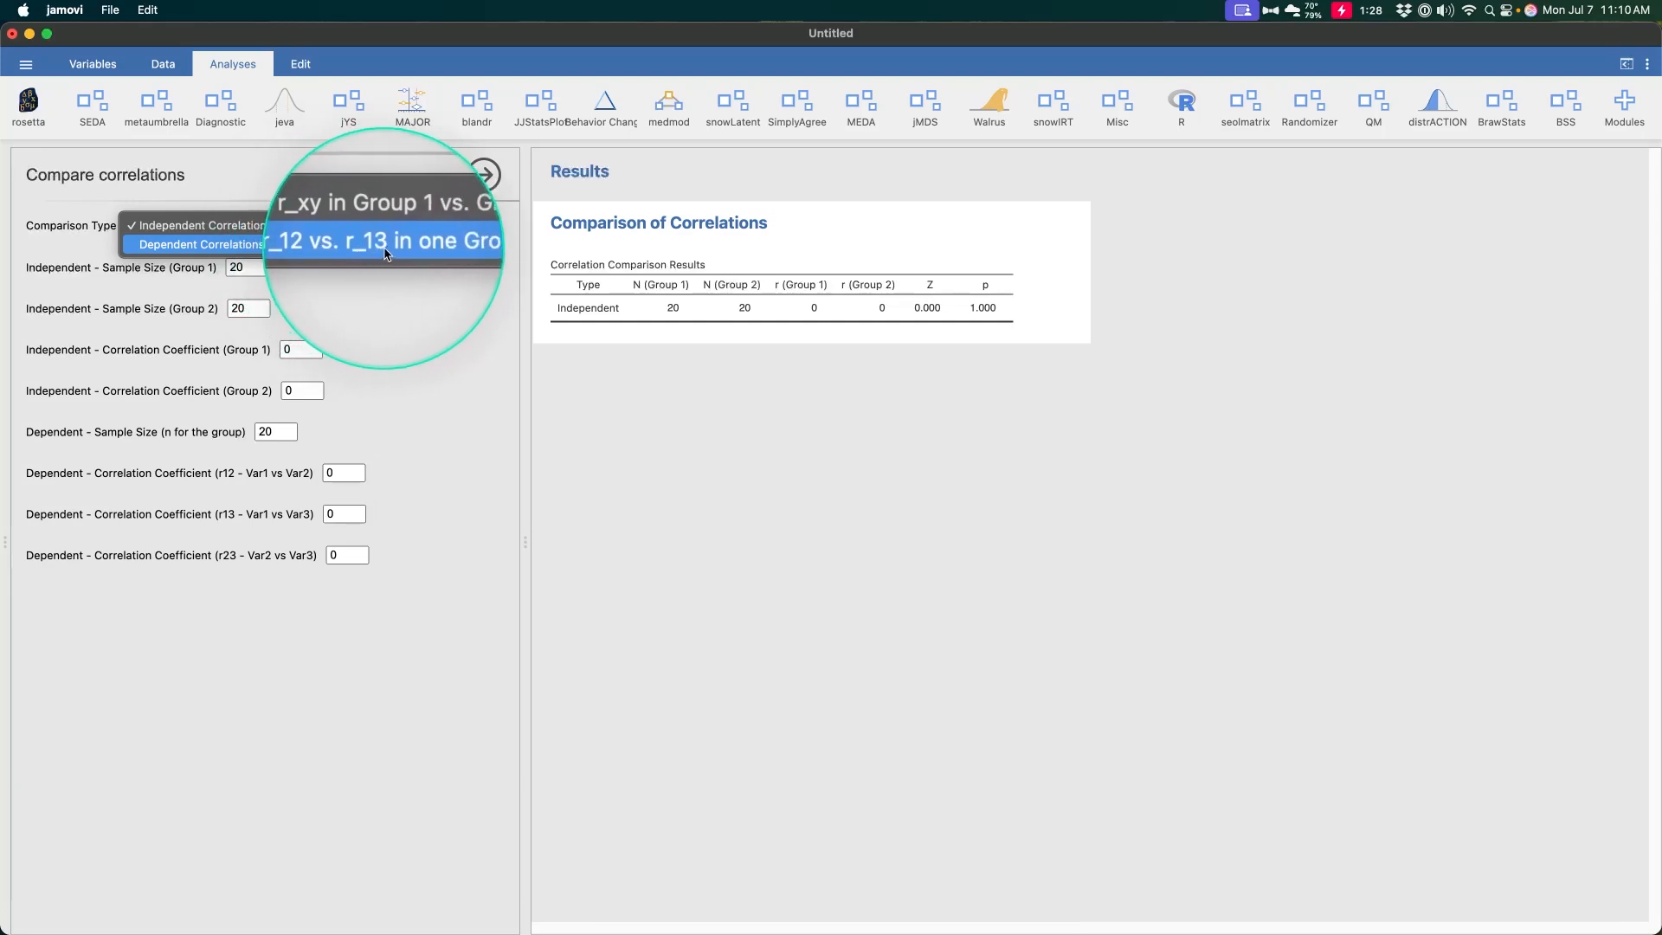
left_click(436, 282)
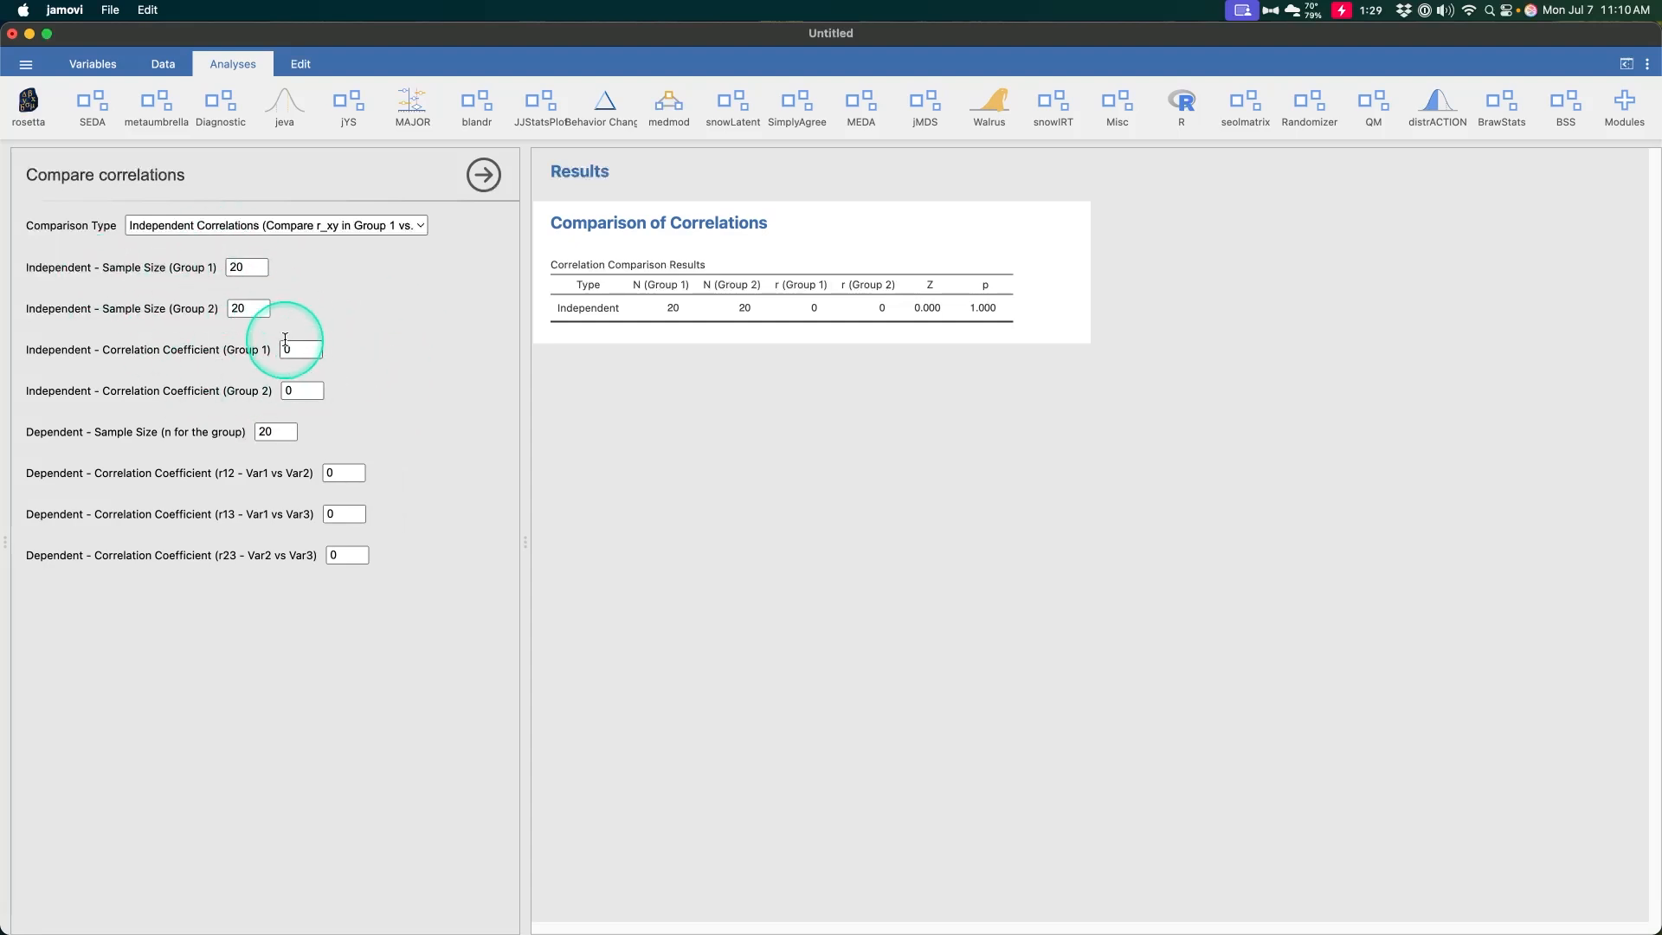
key("ctrl+alt+m")
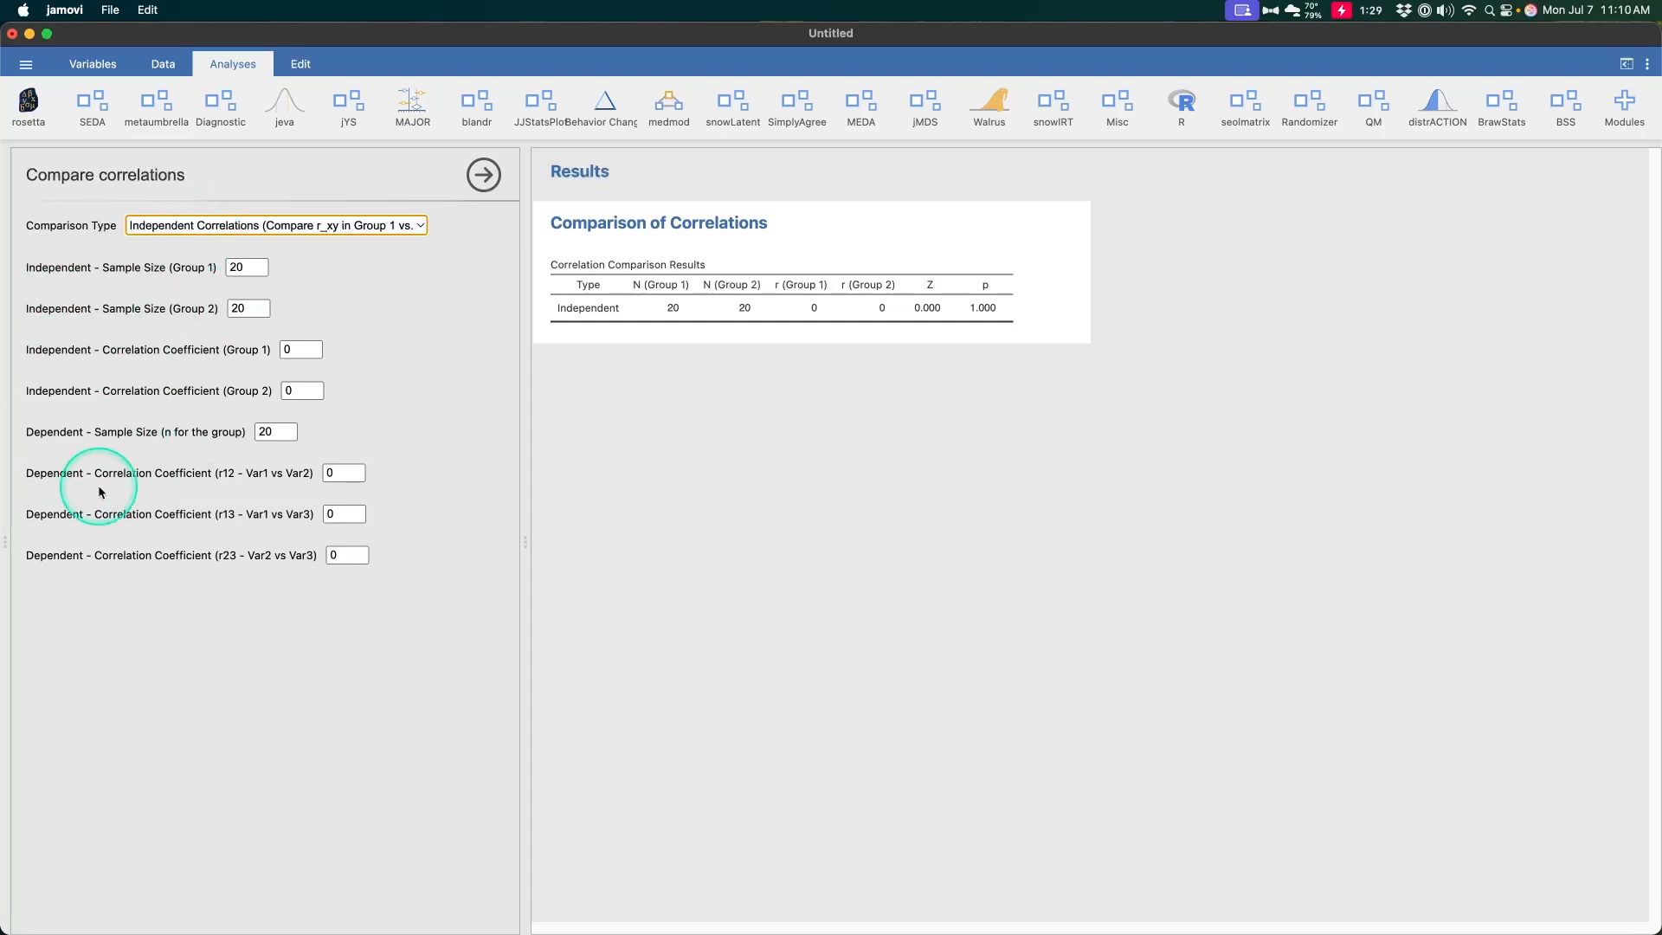
key("ctrl+alt+m")
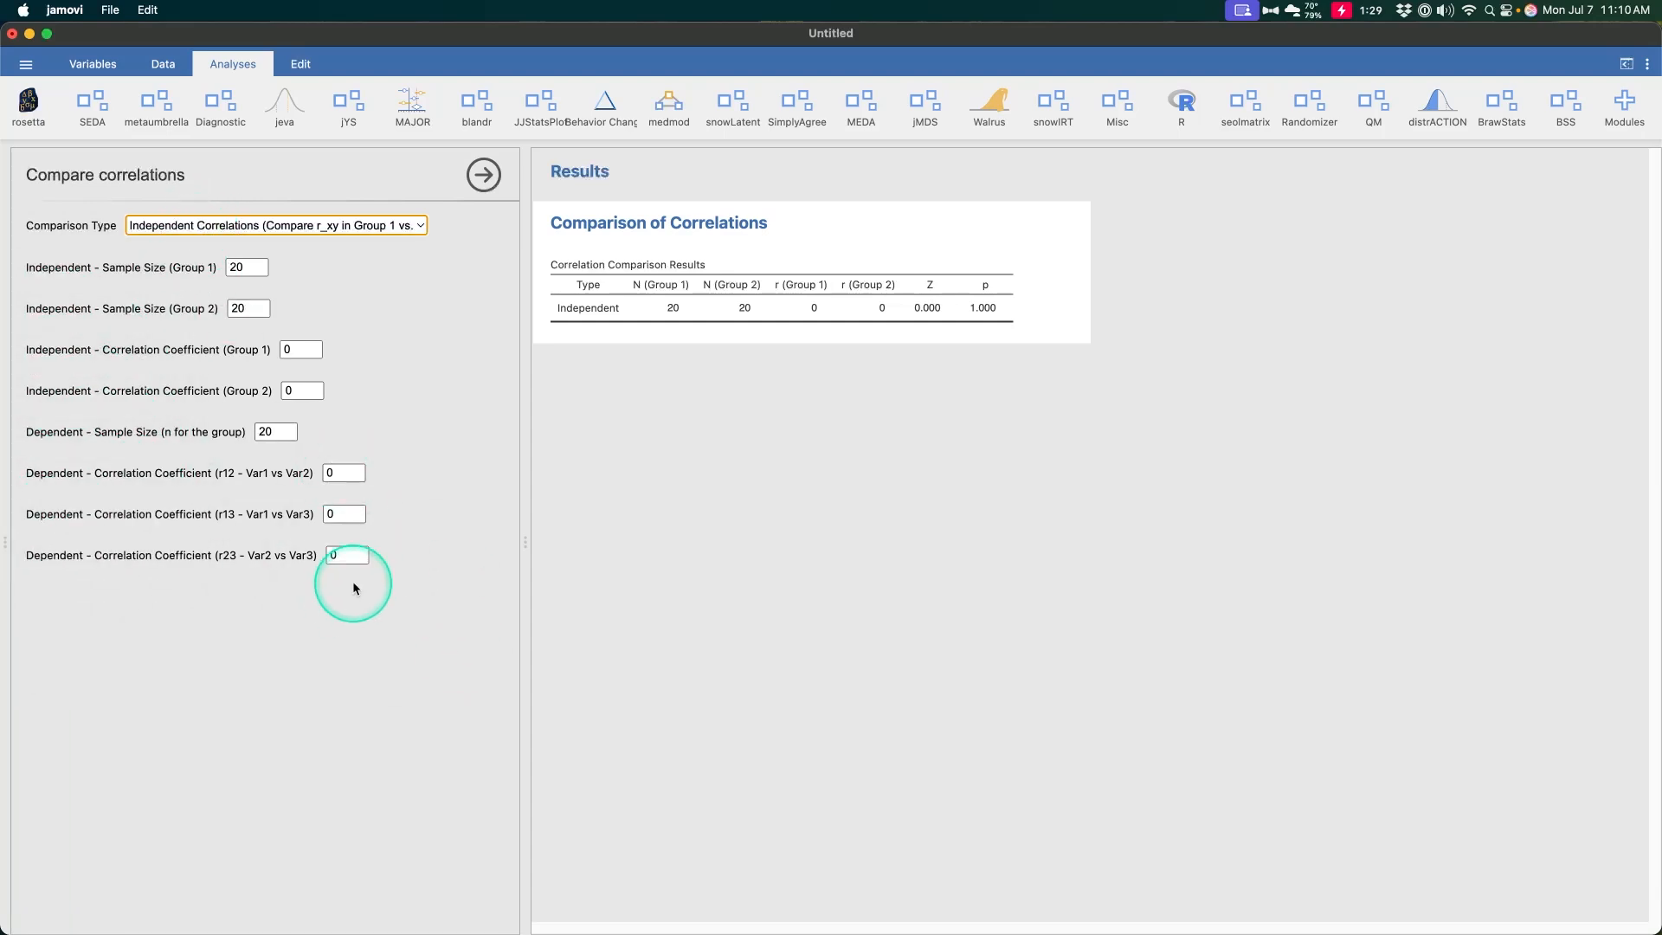
Set both independent sample sizes, group 1 and group 2, to 50
left_click(242, 268)
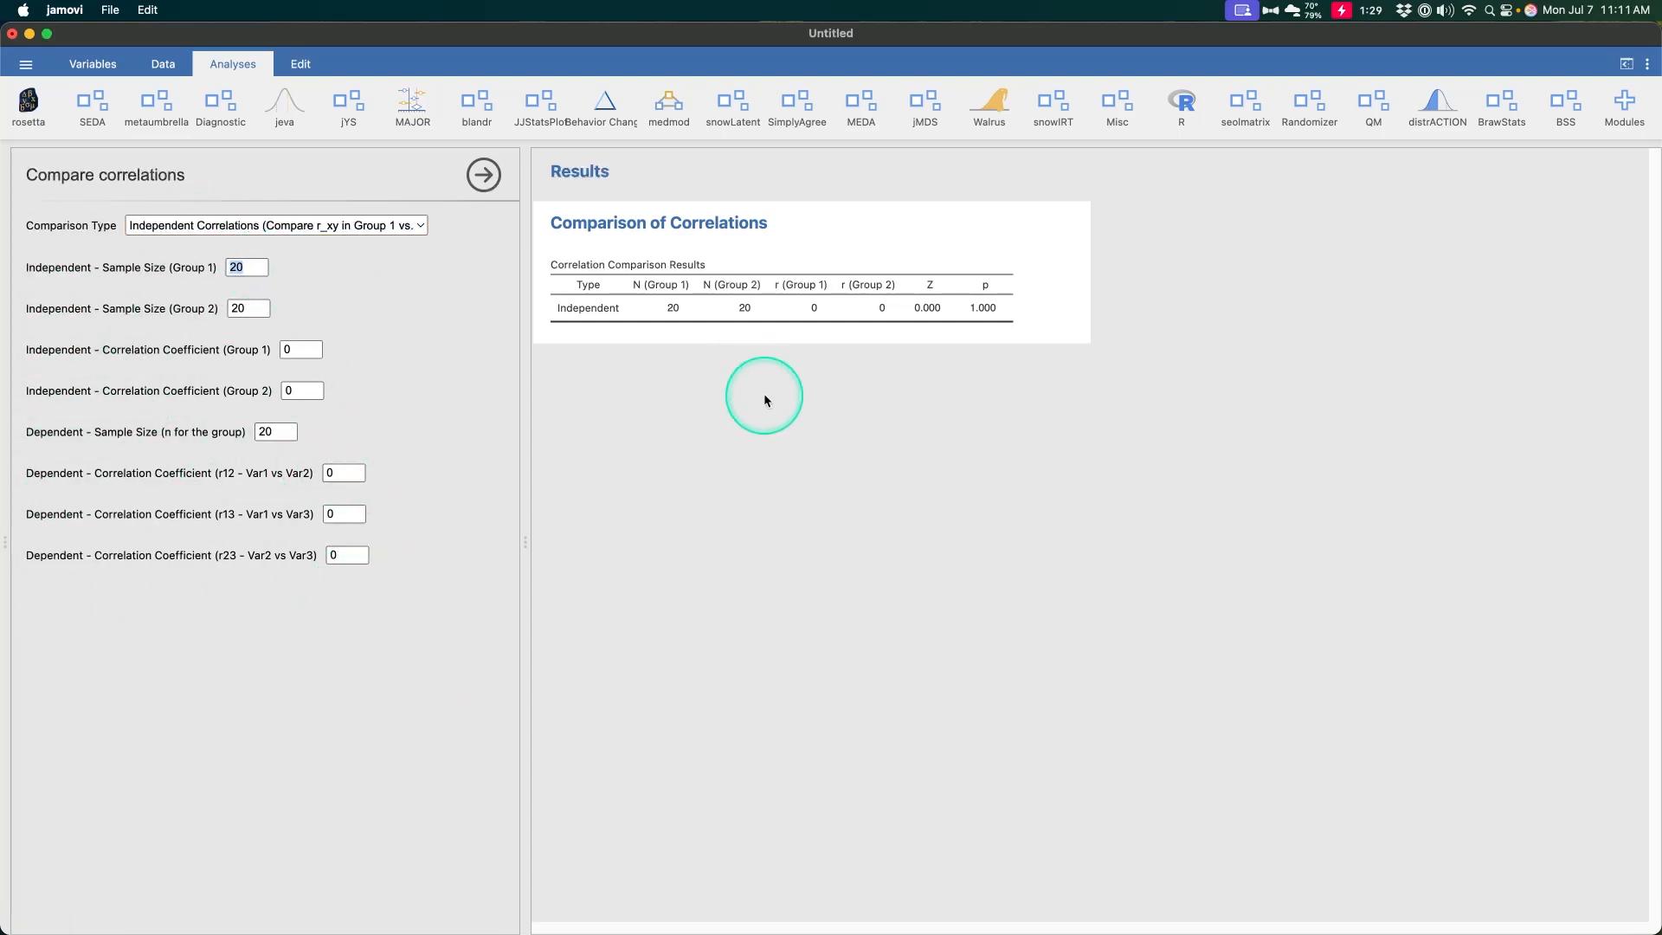
type("50")
left_click(241, 309)
type("50")
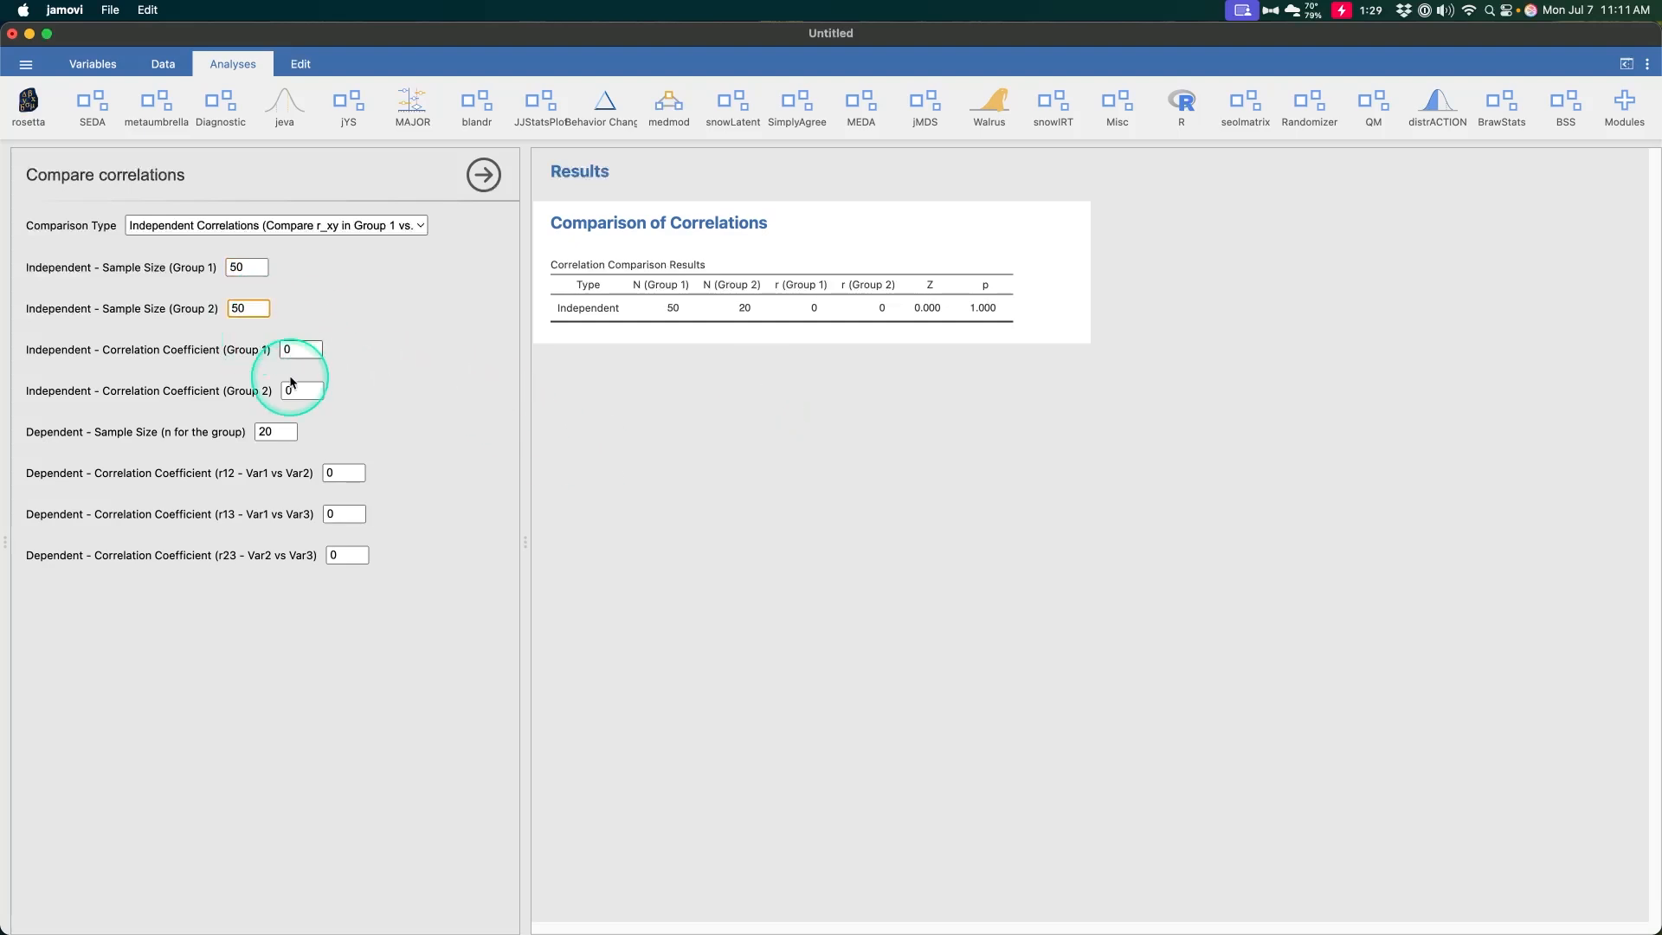
Enter independent correlation coefficients of 0.53 for group 1 and .23 for group 2
key("Tab")
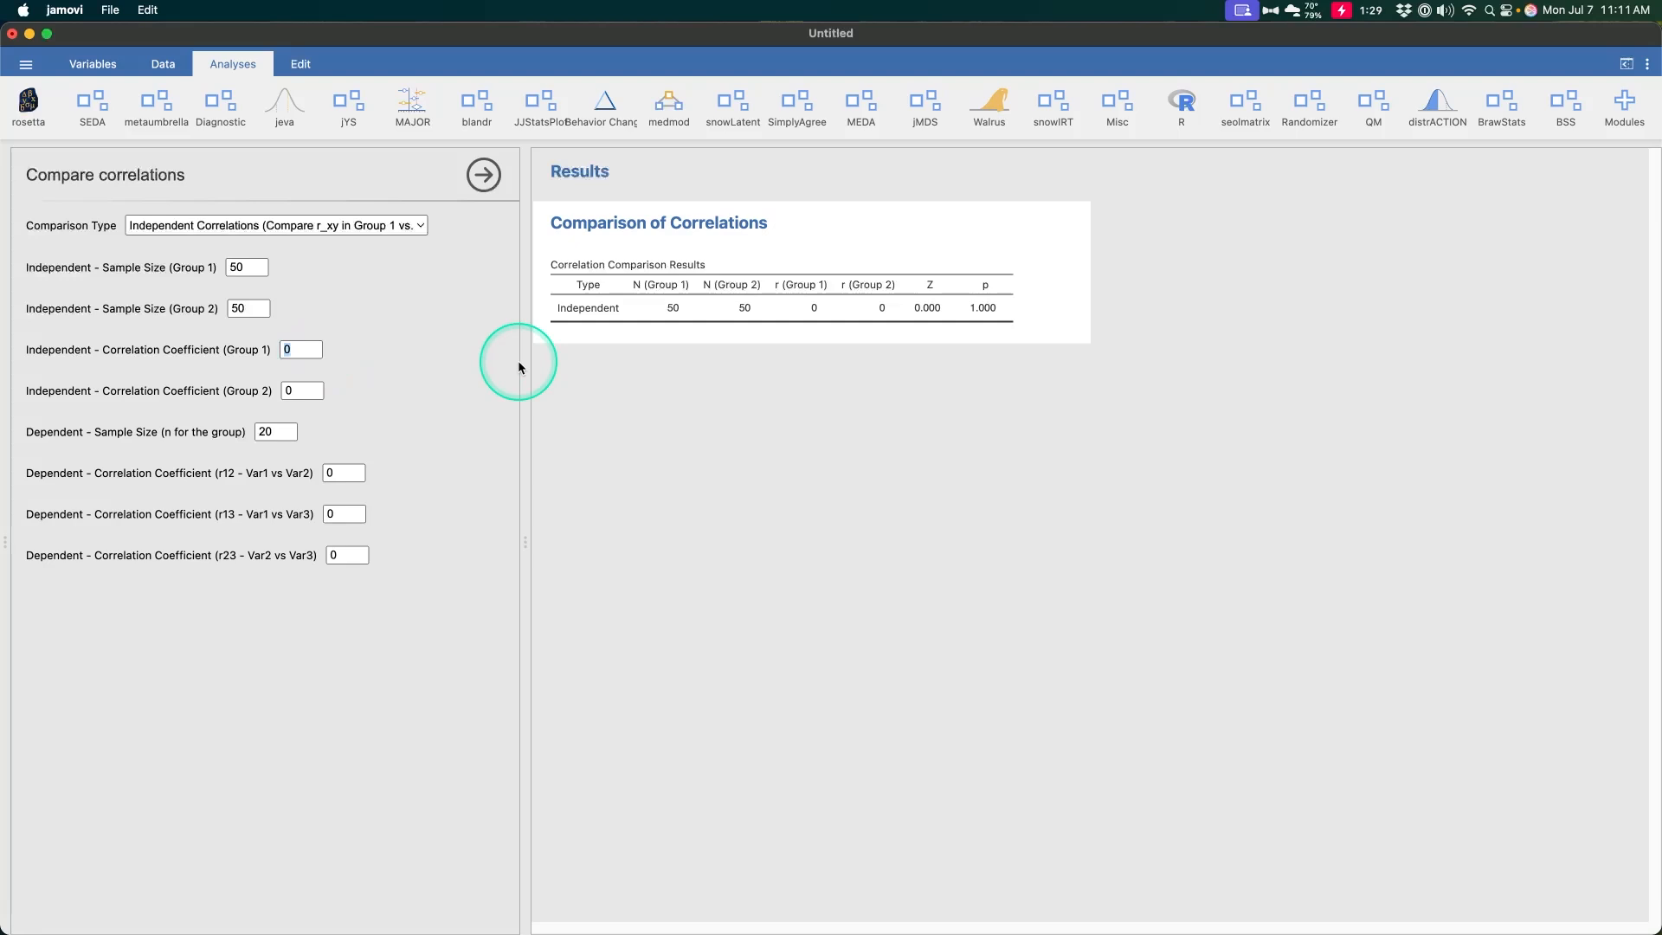
type("0.53")
key("Tab")
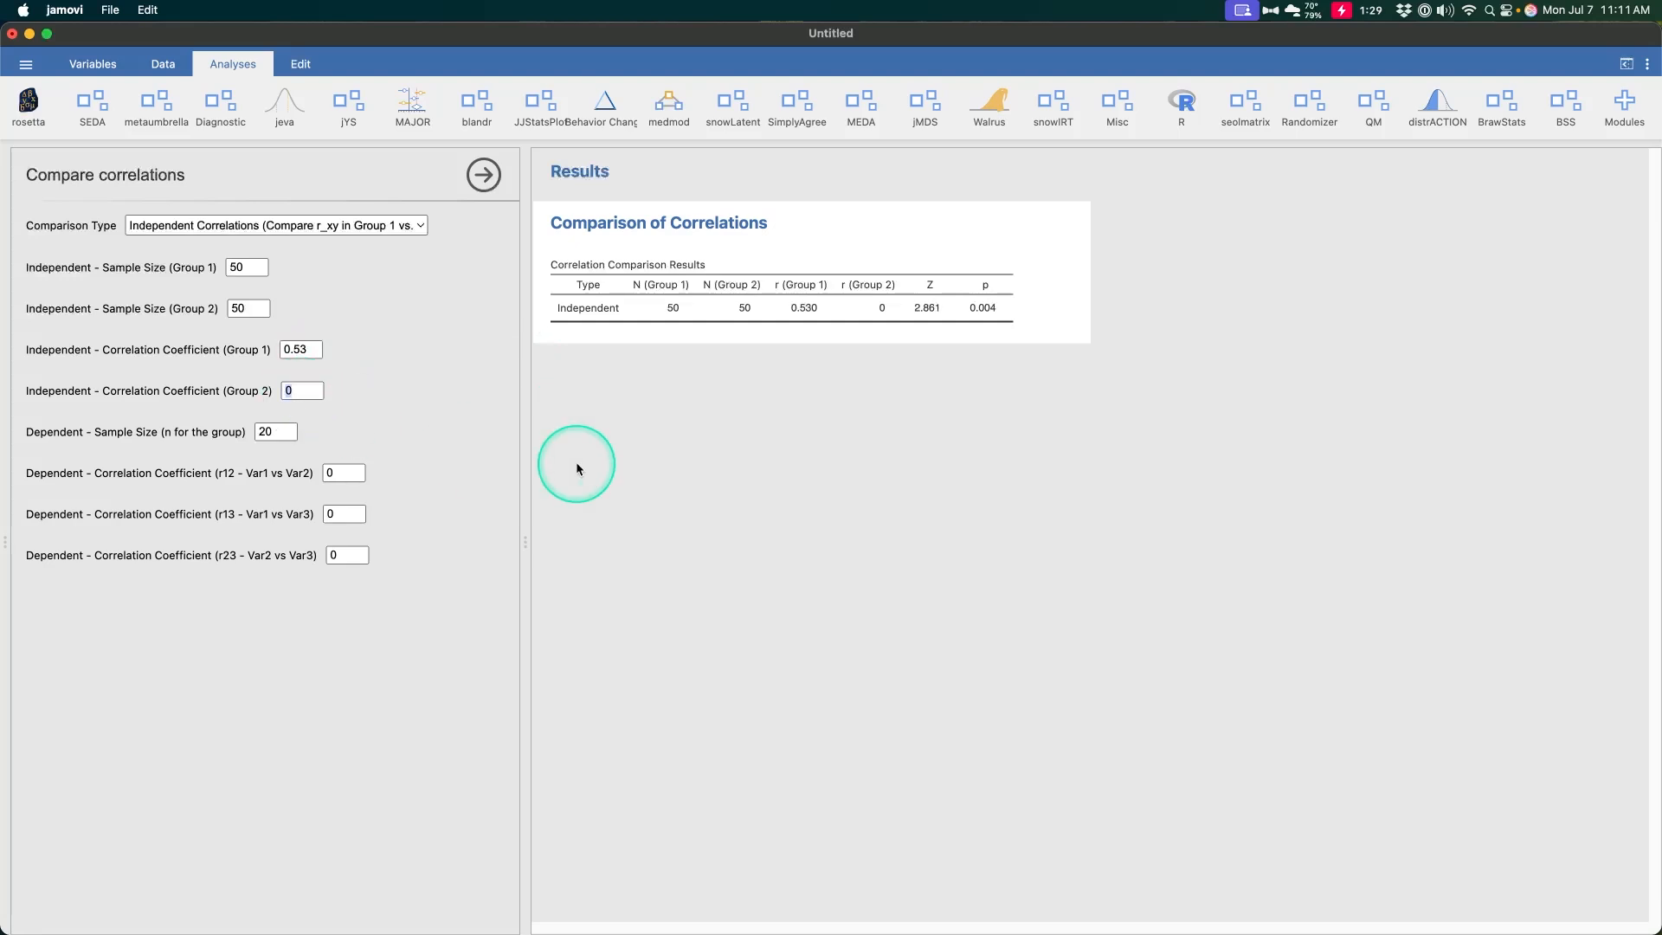
type(".23")
left_click(545, 528)
left_click(865, 333)
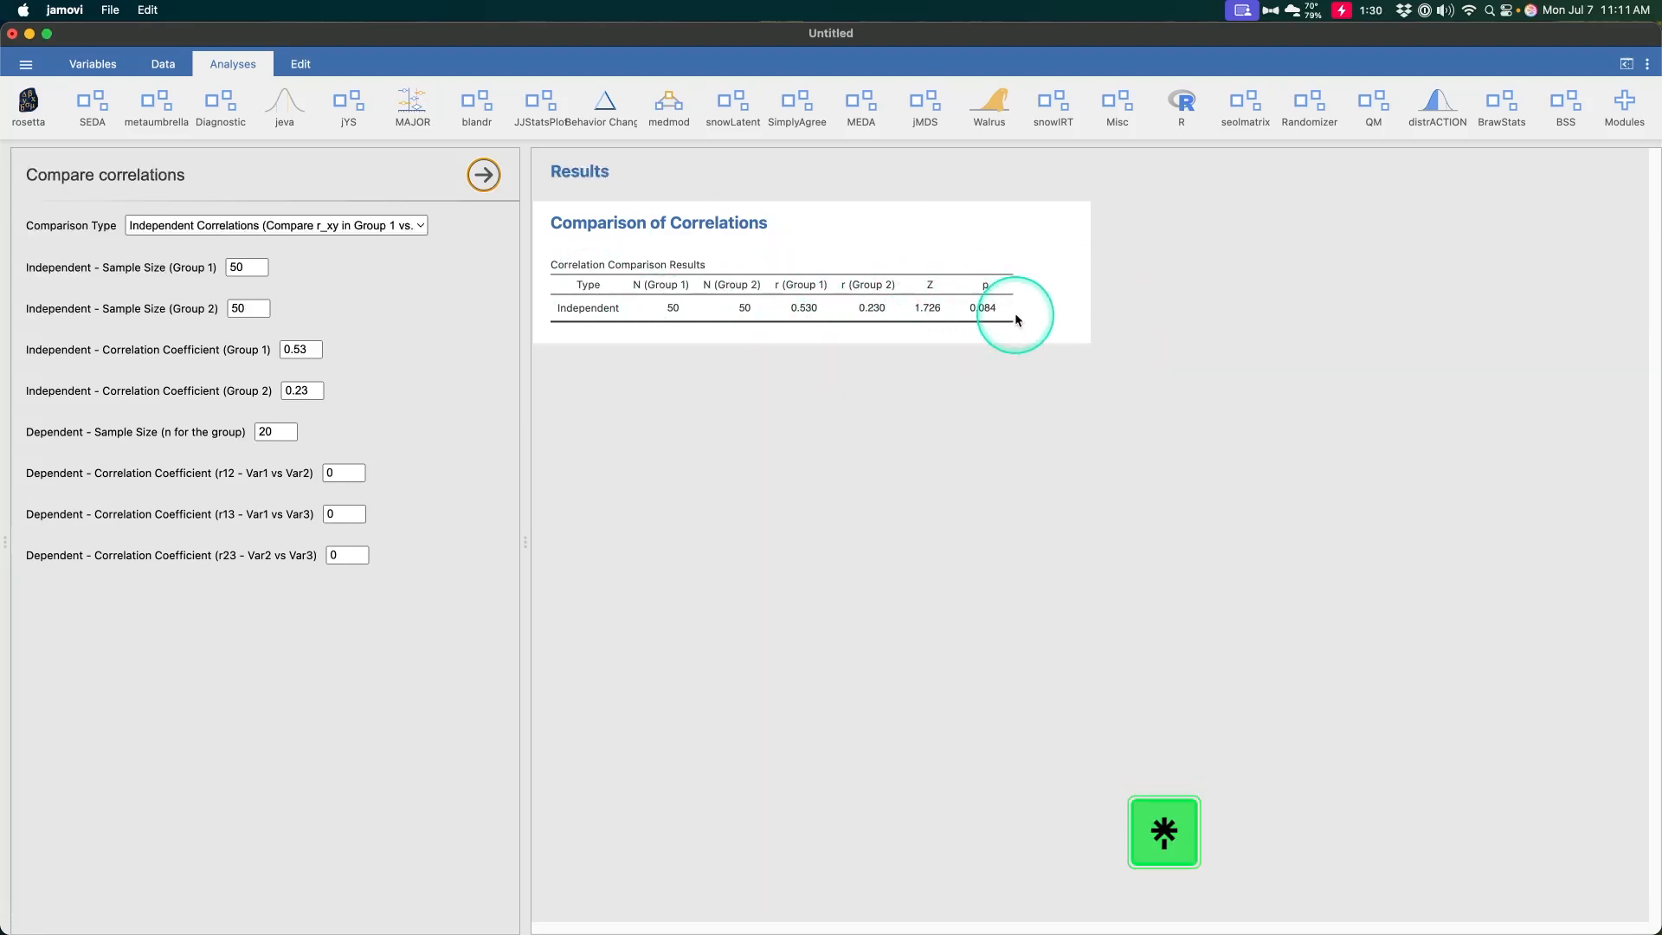
Change the group 2 independent correlation coefficient to 0.12
left_click(319, 391)
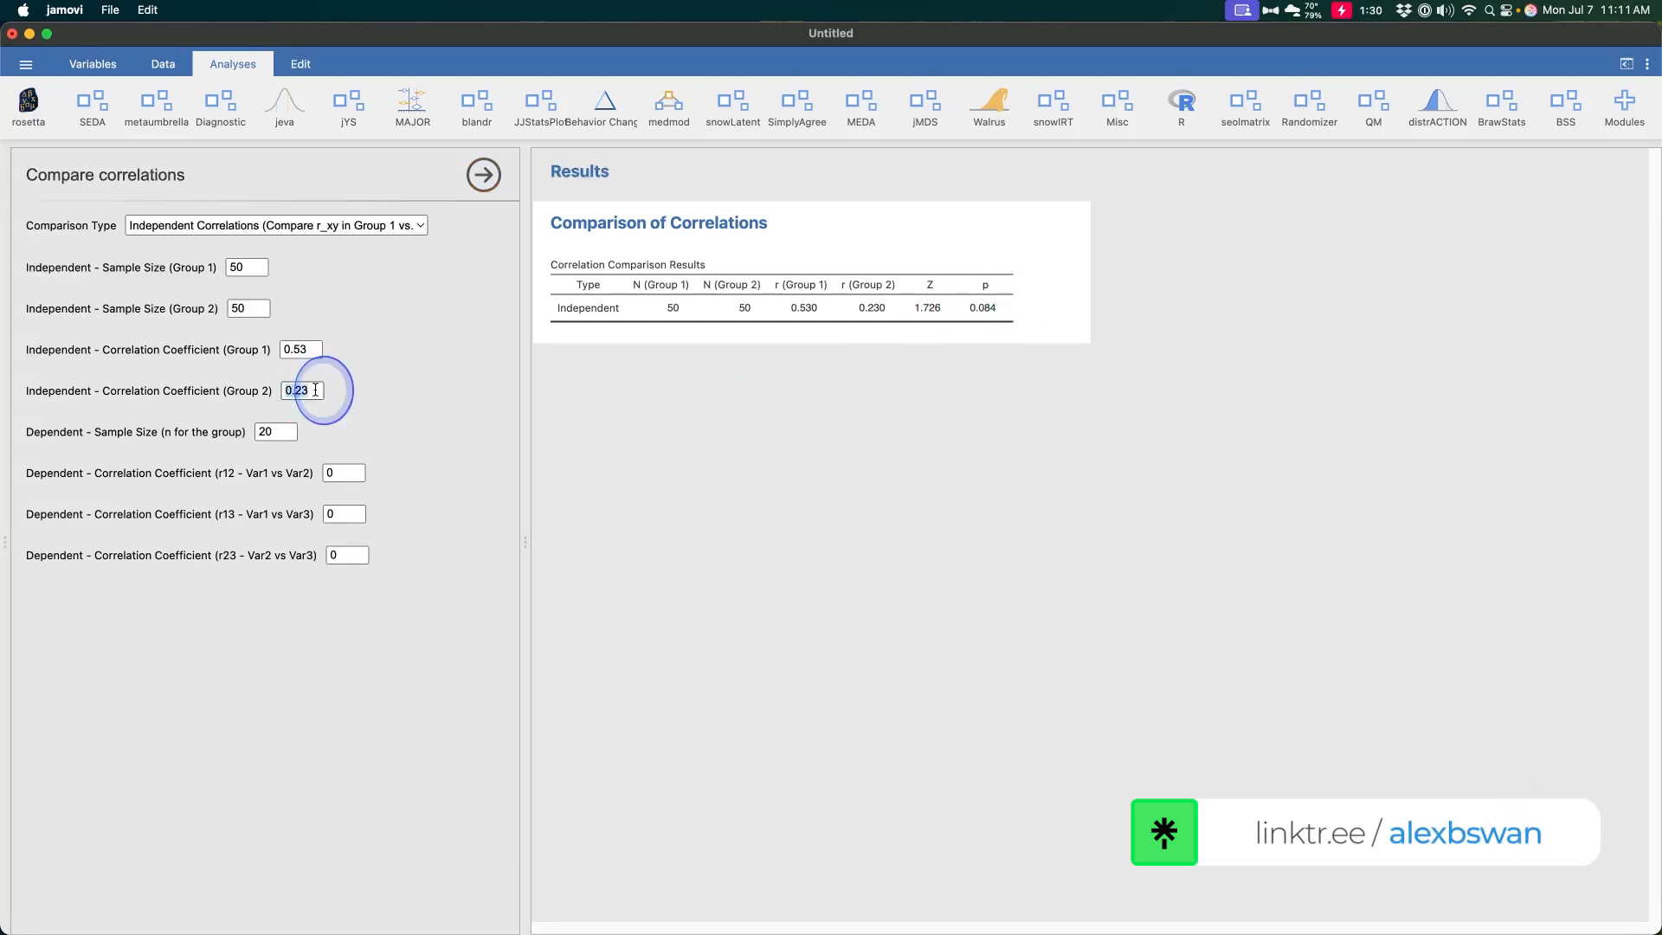
key("Right")
key("BackSpace")
key("BackSpace")
type("12")
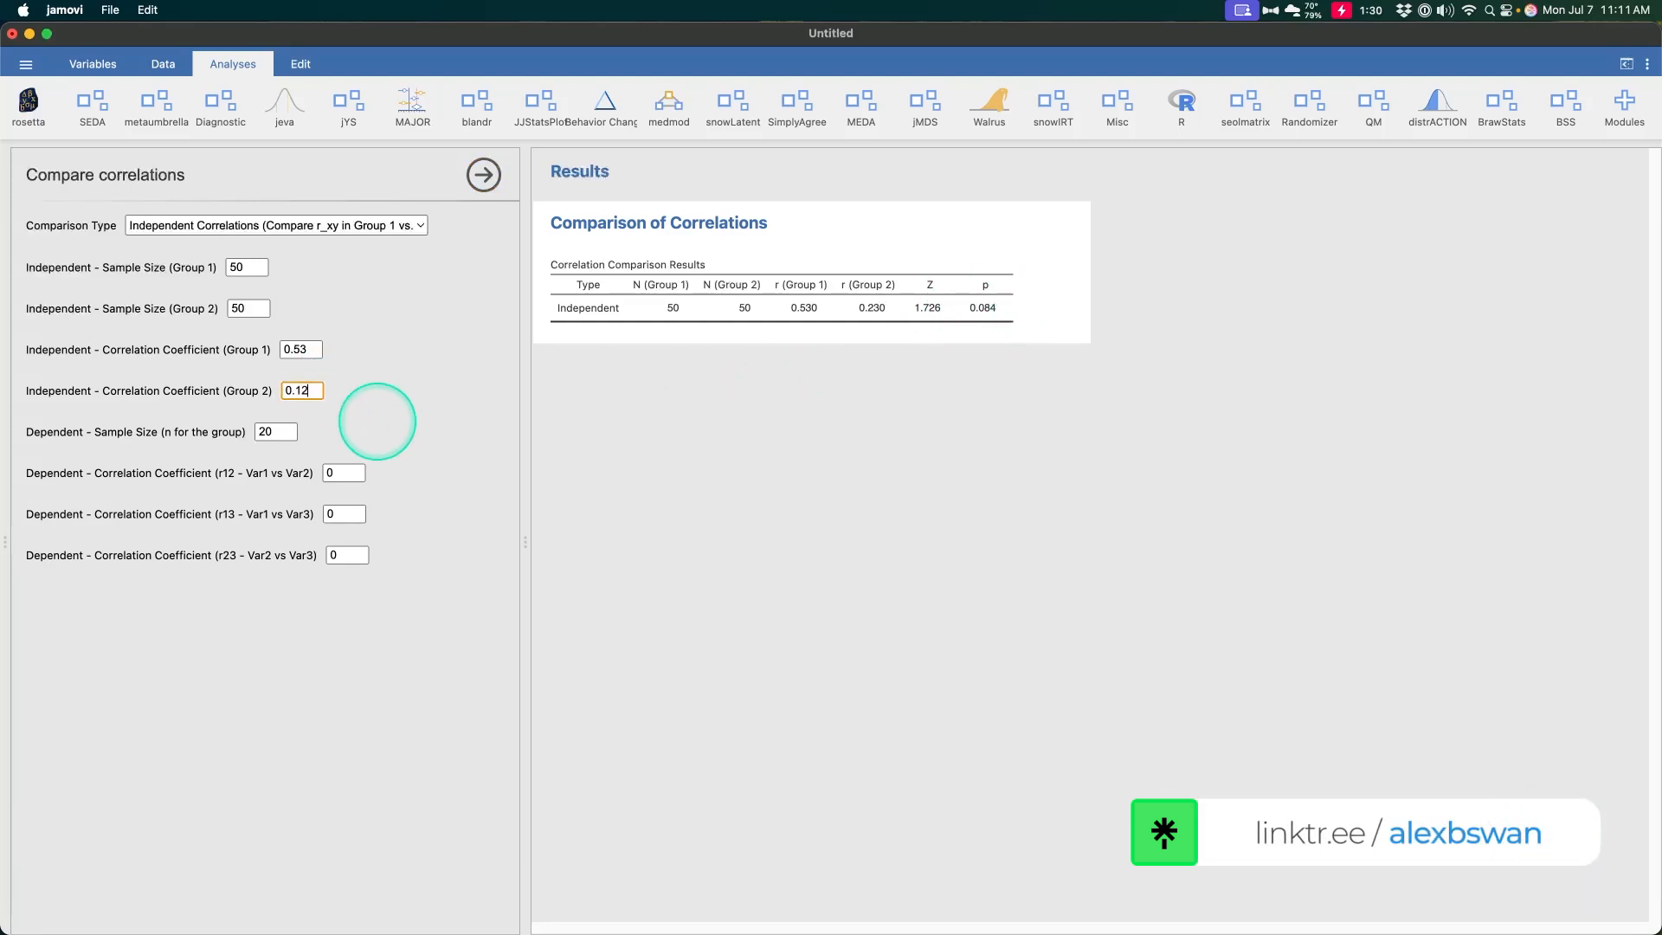
left_click(752, 424)
left_click(700, 318)
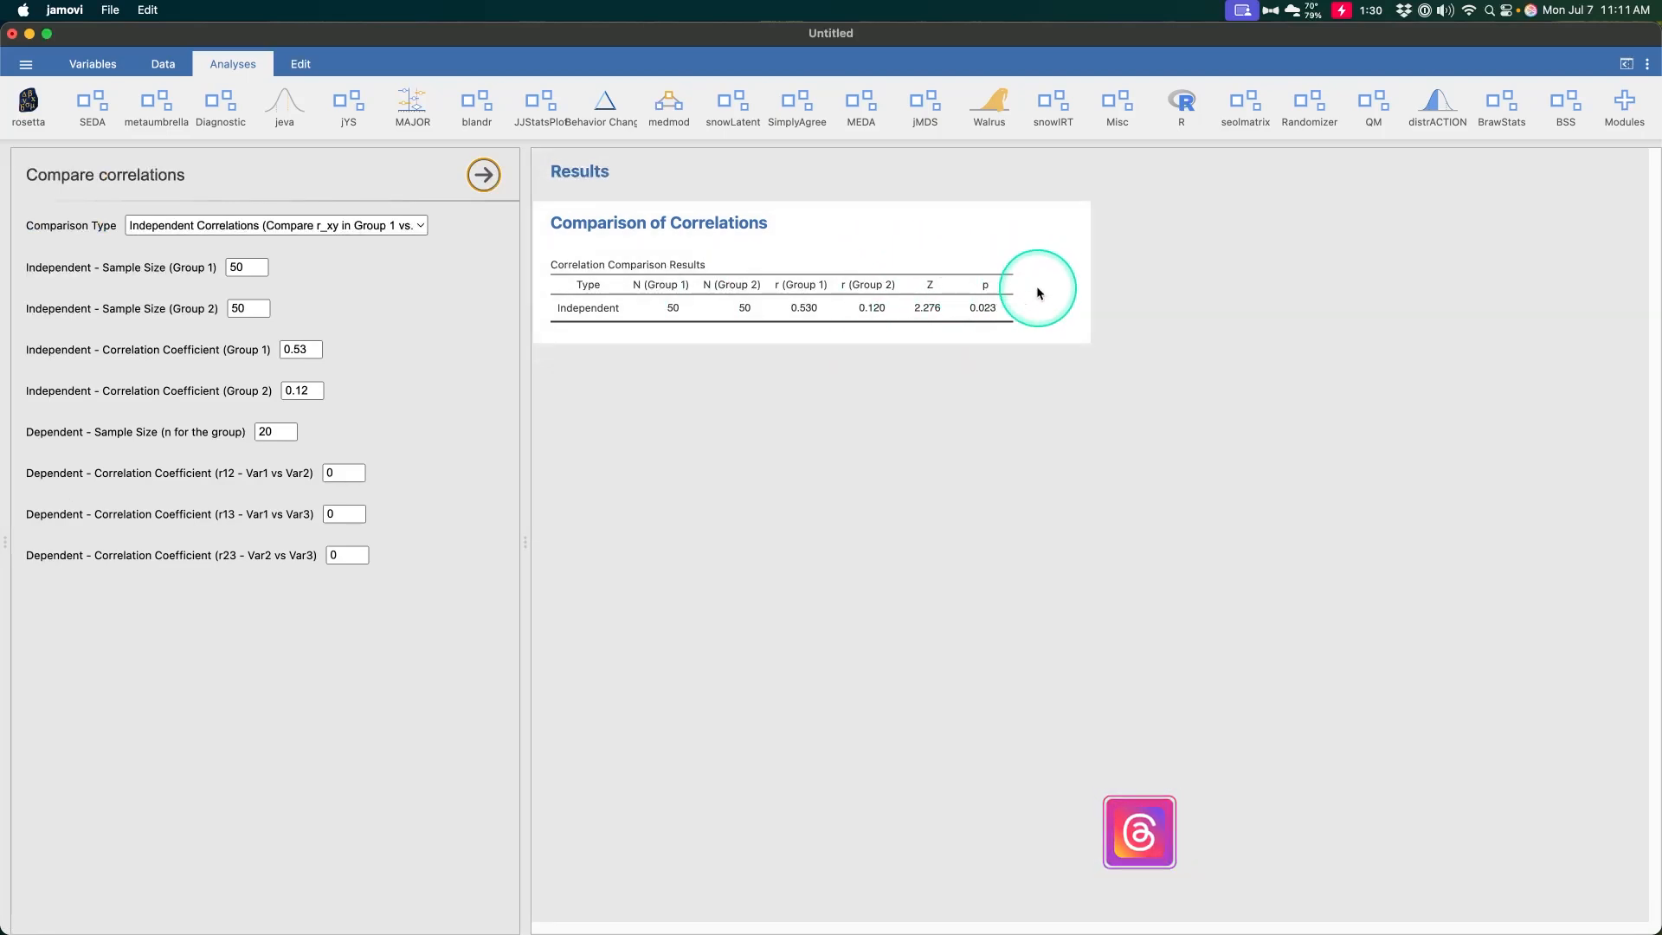
left_click(940, 313)
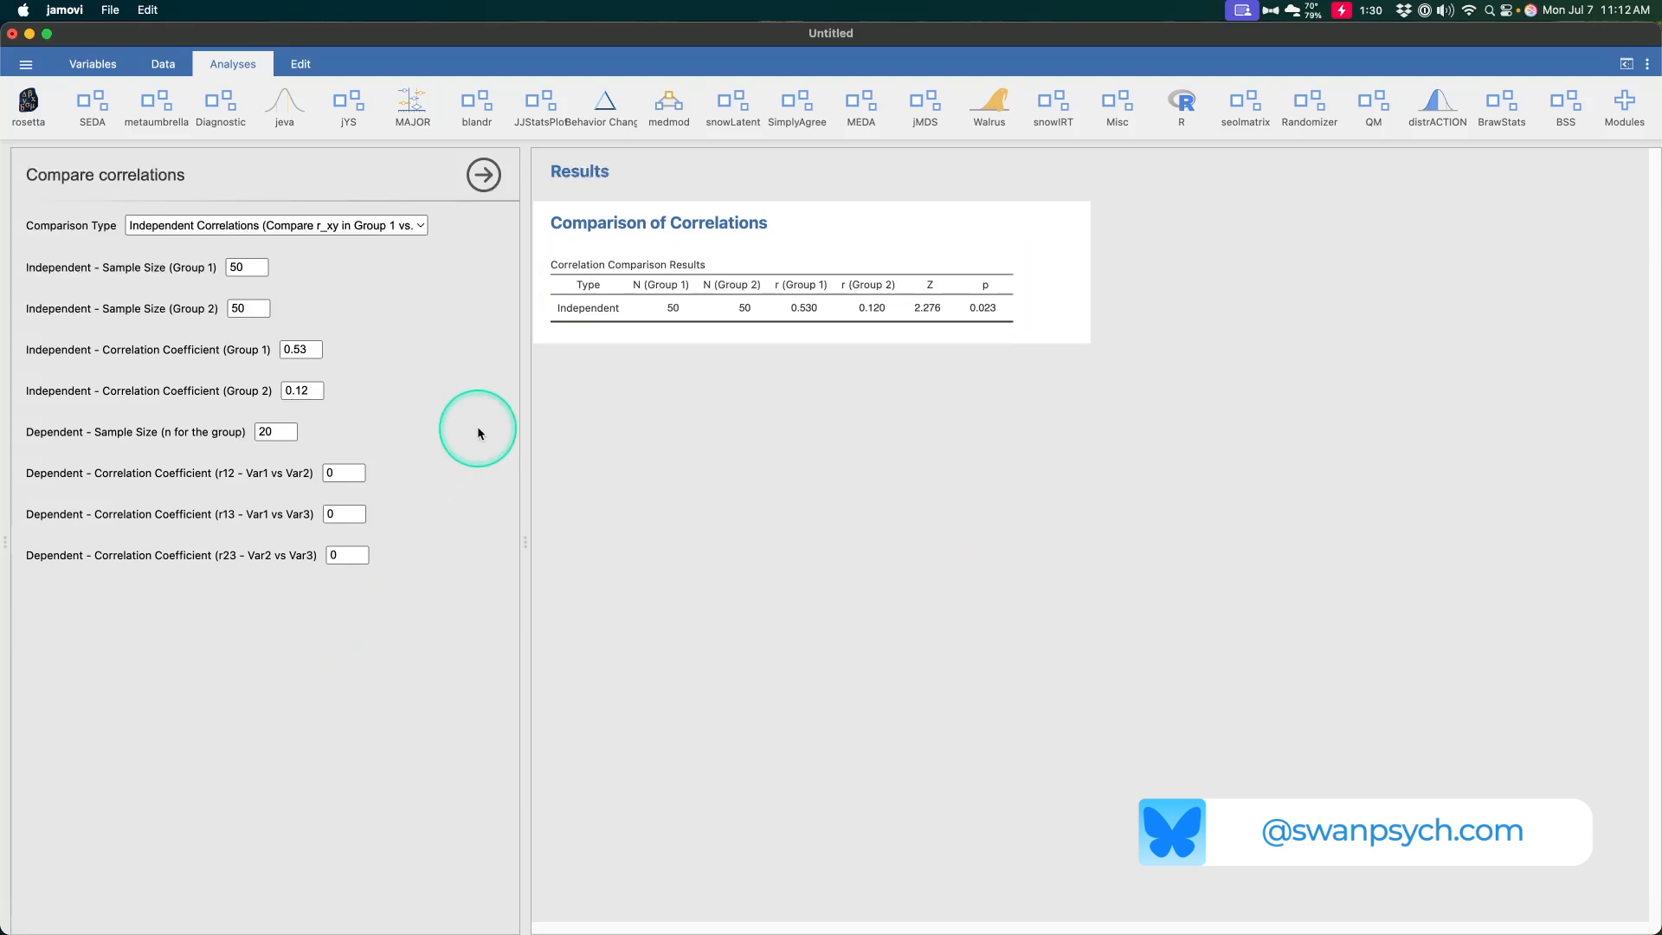
Switch the comparison type to Dependent Correlations and set the dependent sample size to 100
left_click(390, 225)
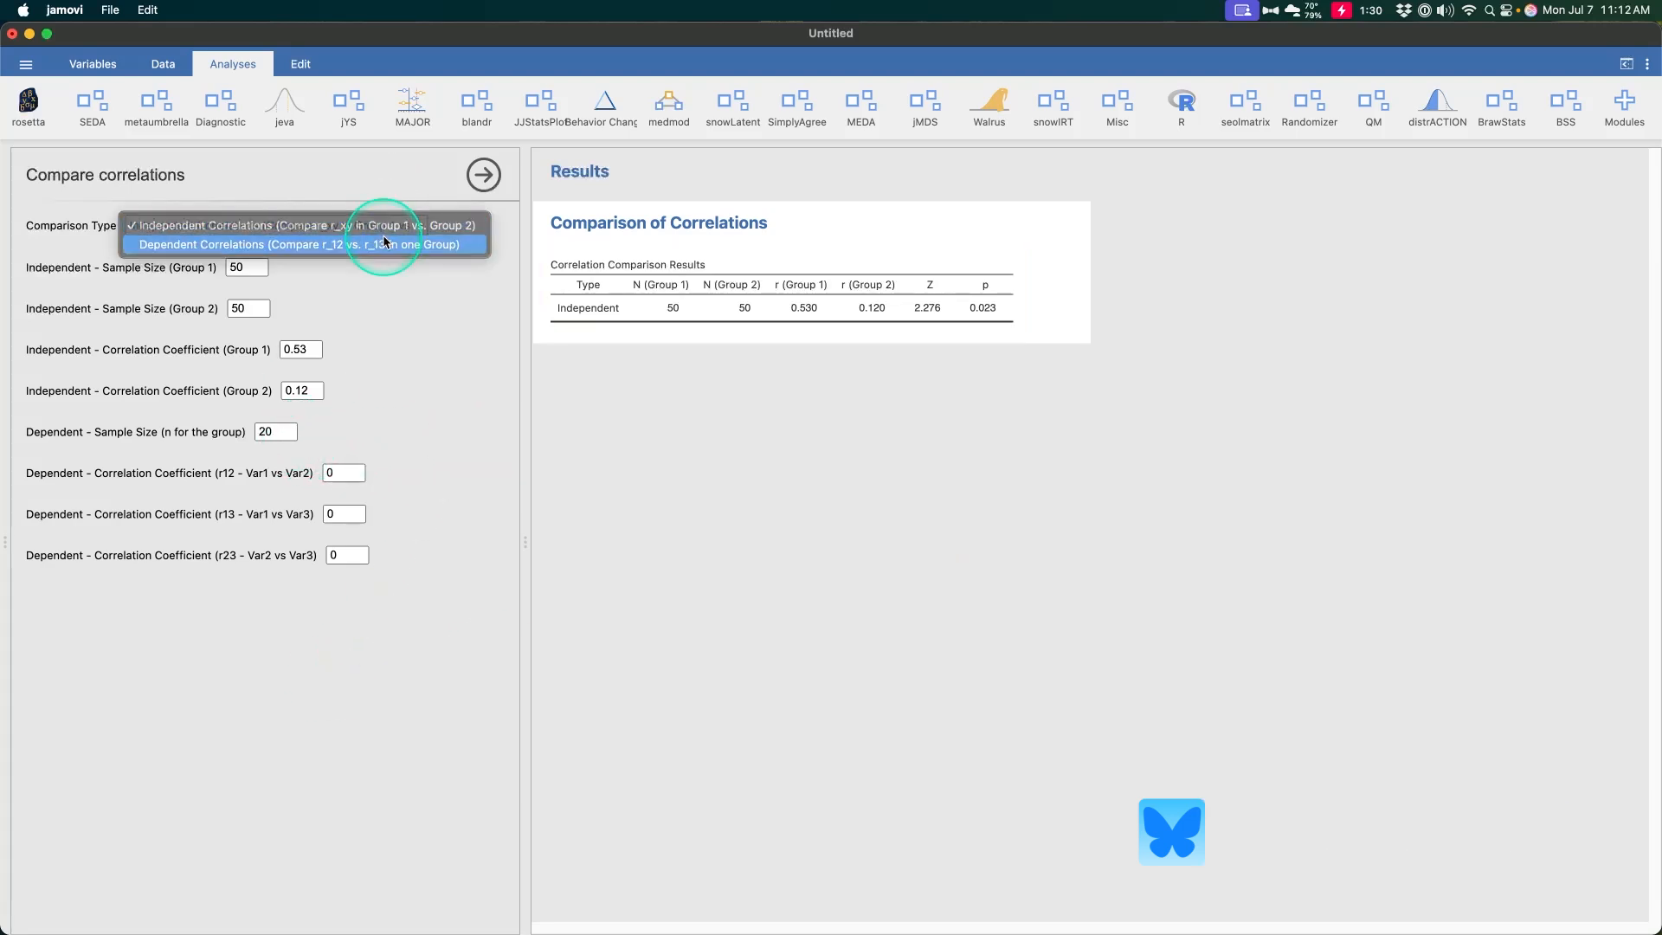
left_click(388, 245)
left_click(277, 431)
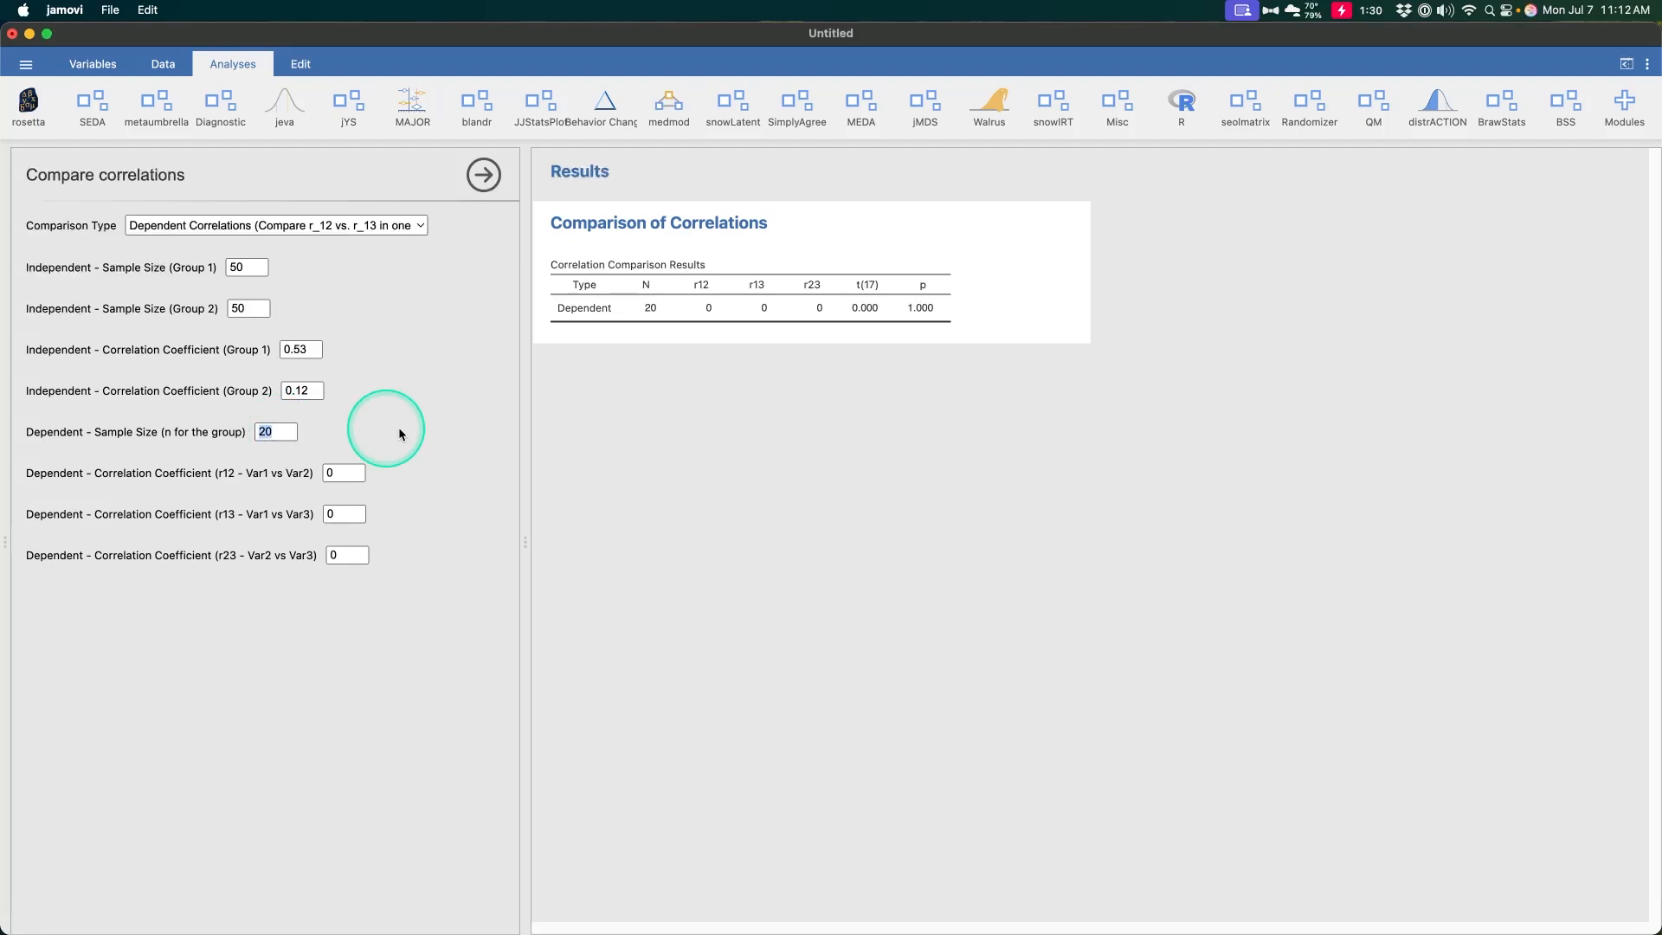
type("100")
key("Return")
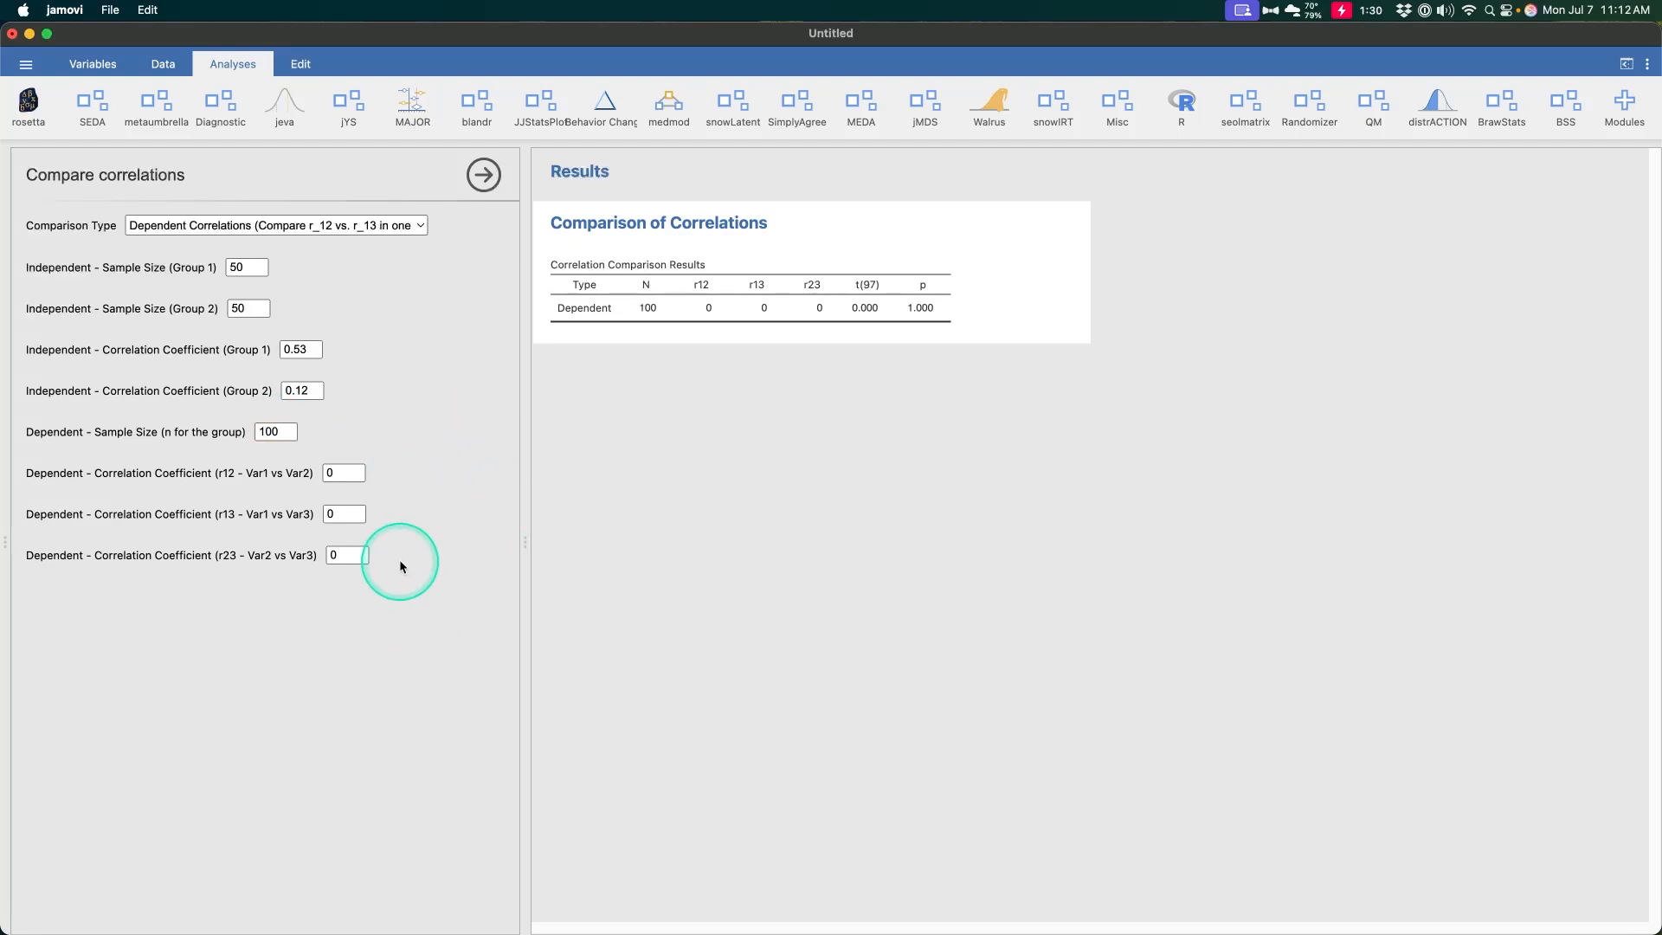
Enter dependent correlation coefficients r12 of .68, r13 of .36 and r23 of 0.14
left_click(356, 476)
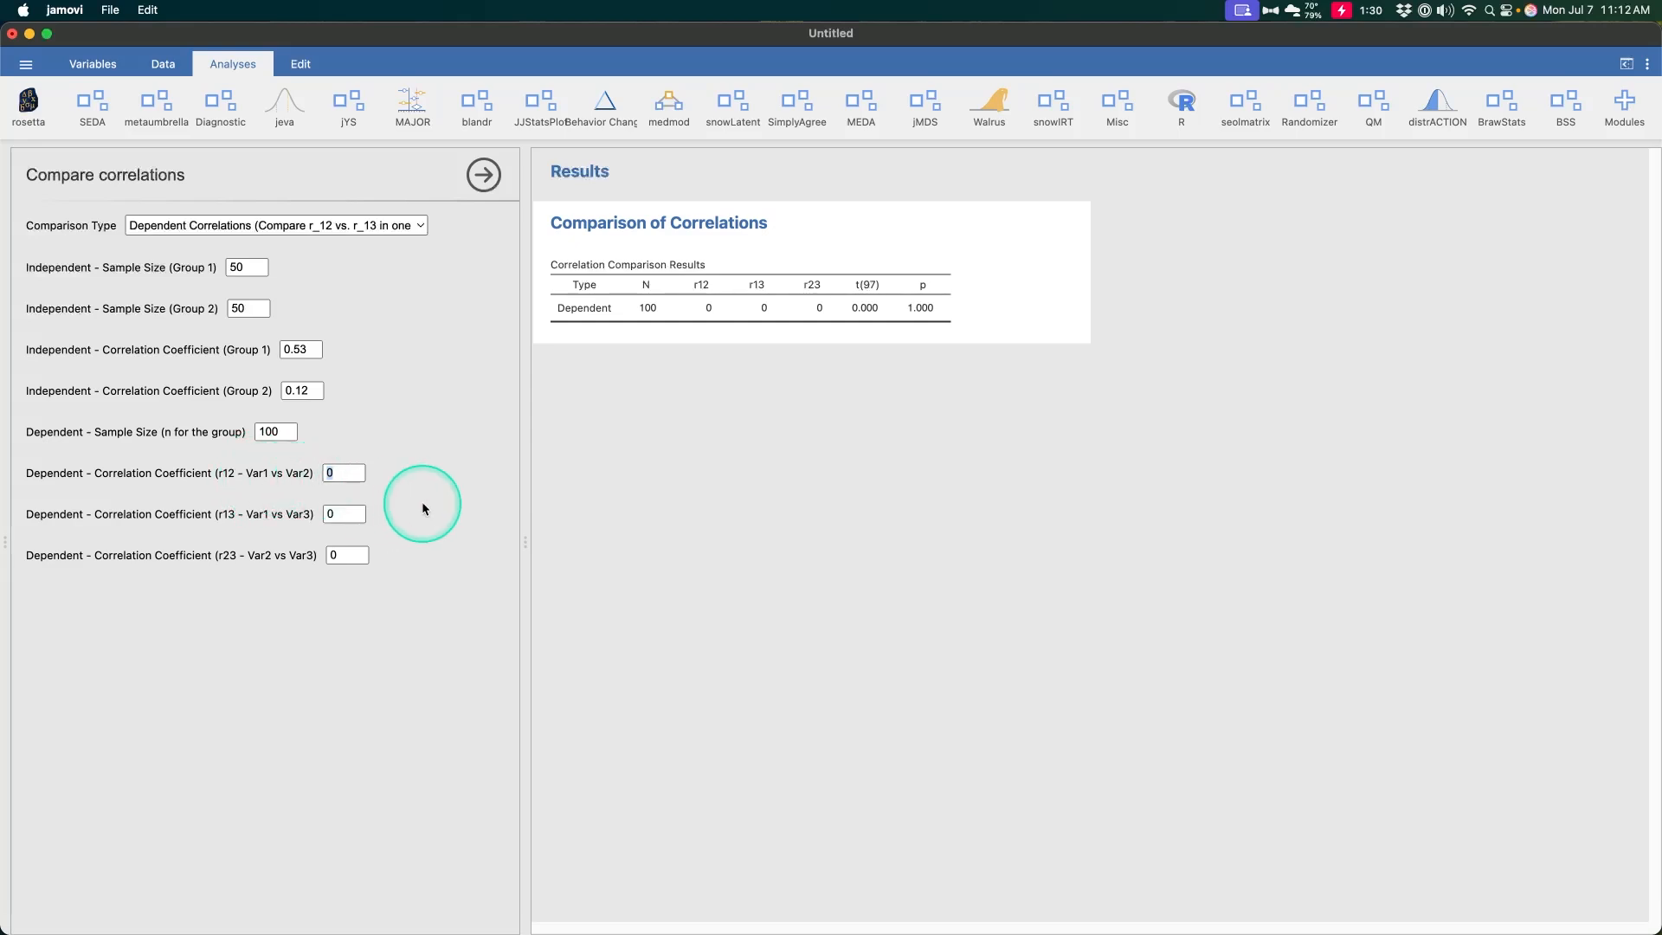
type(".68")
key("Tab")
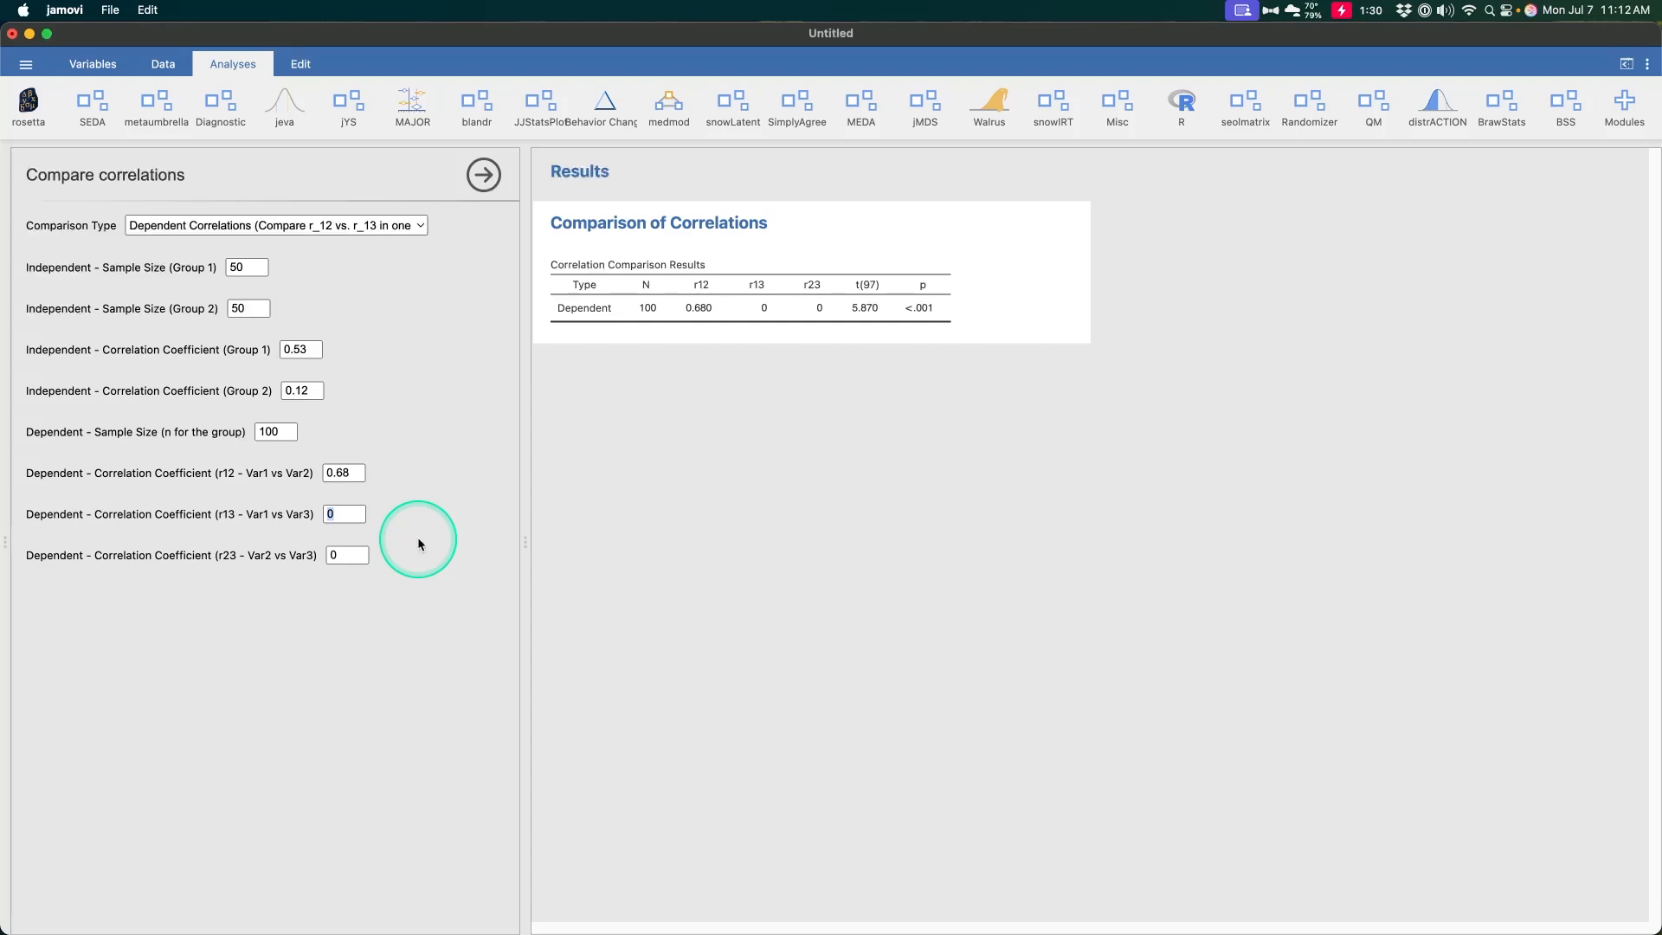
type(".36")
key("Tab")
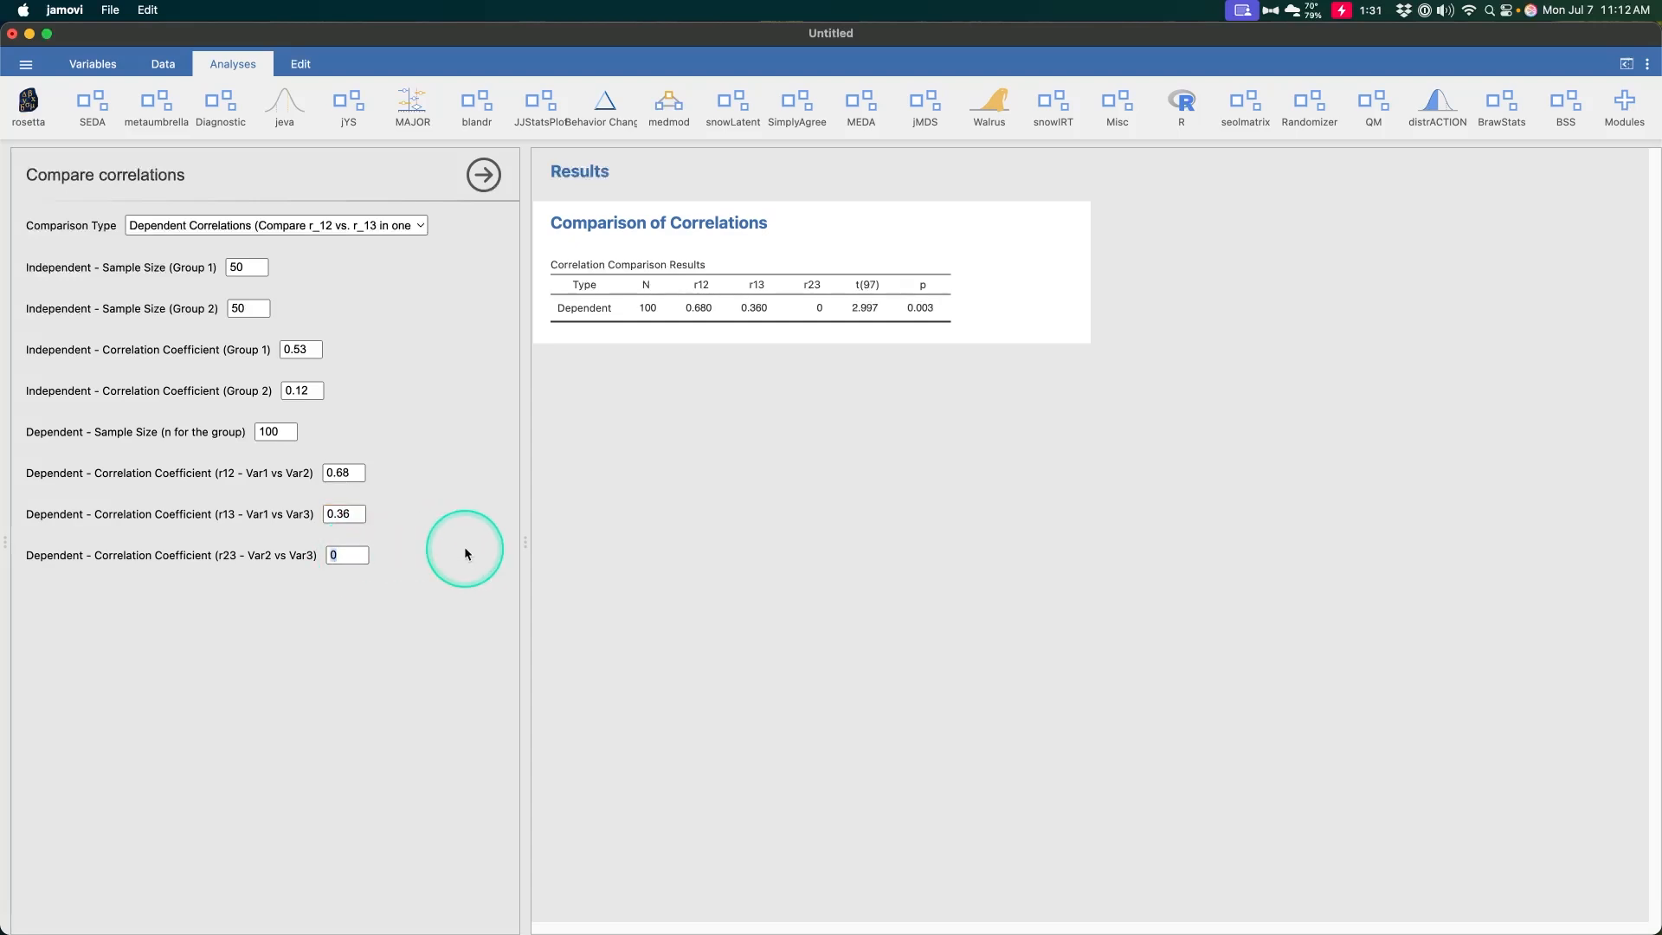
type("0.14")
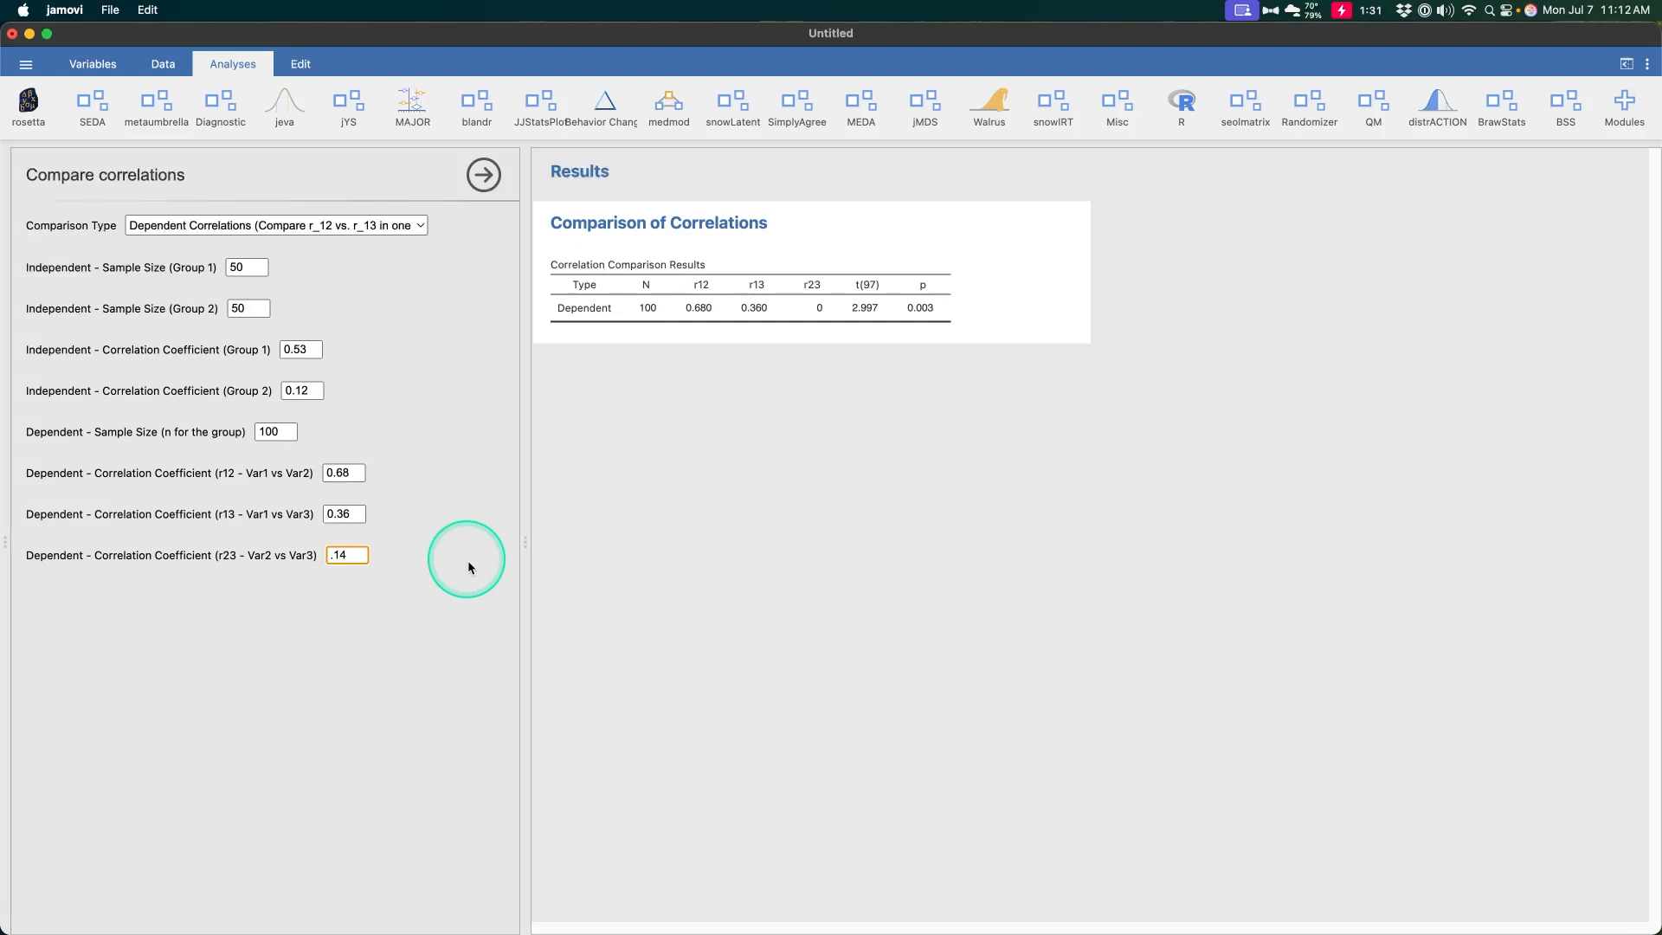
key("Return")
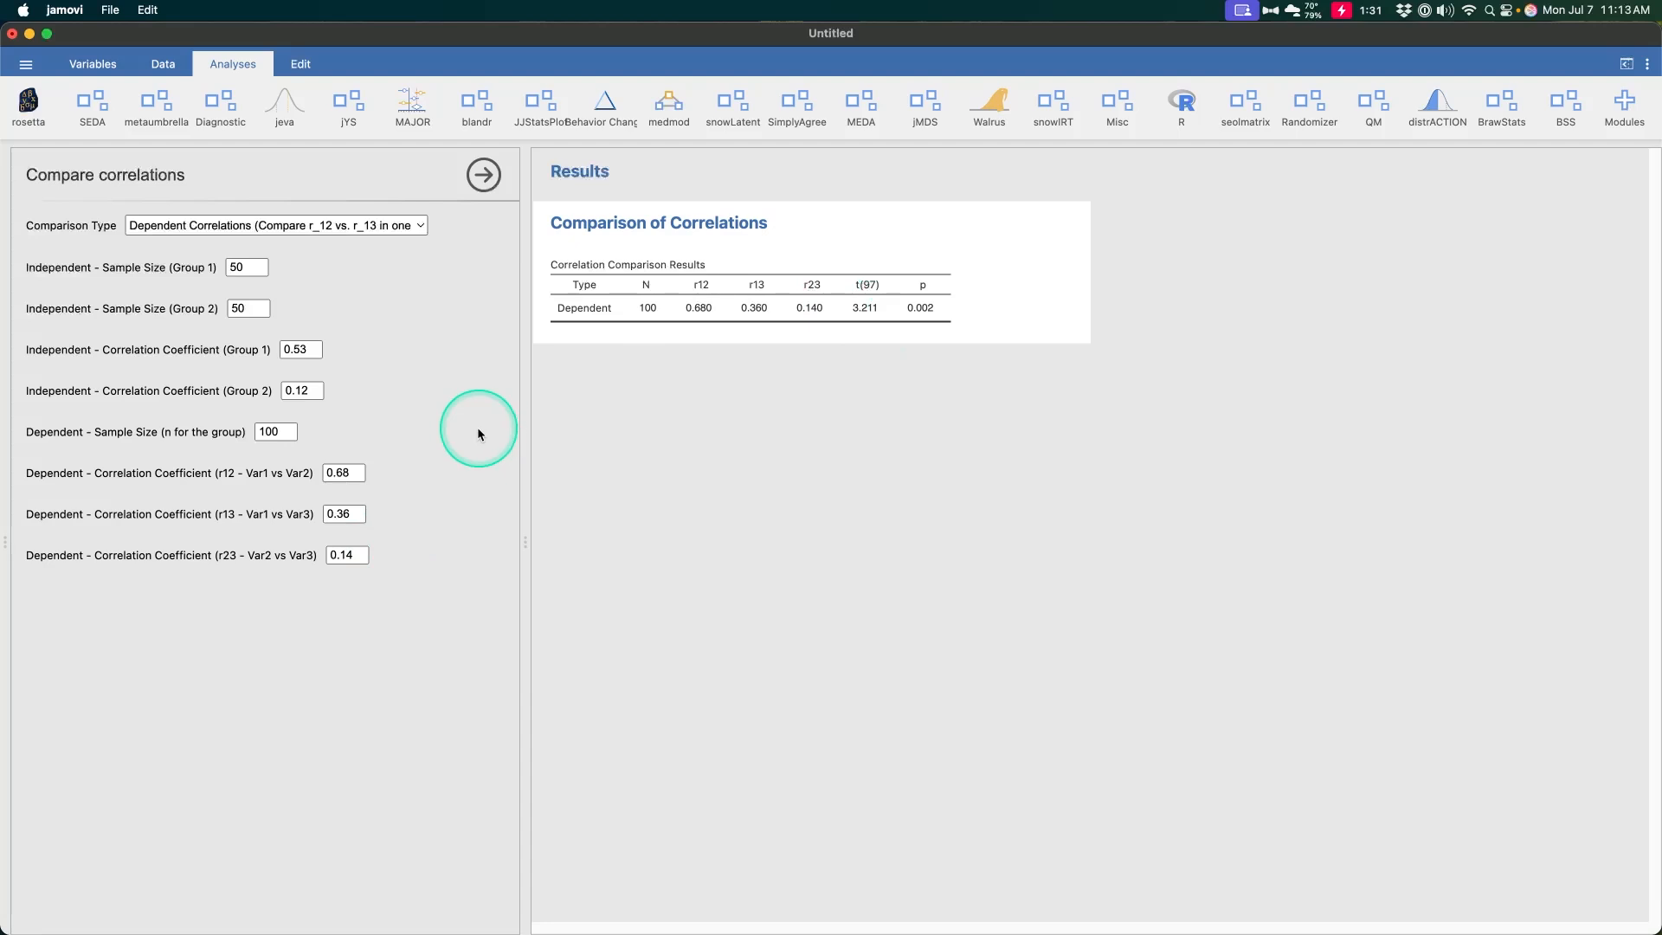
Set the r13 dependent correlation coefficient to 0.6
left_click(346, 513)
key("BackSpace")
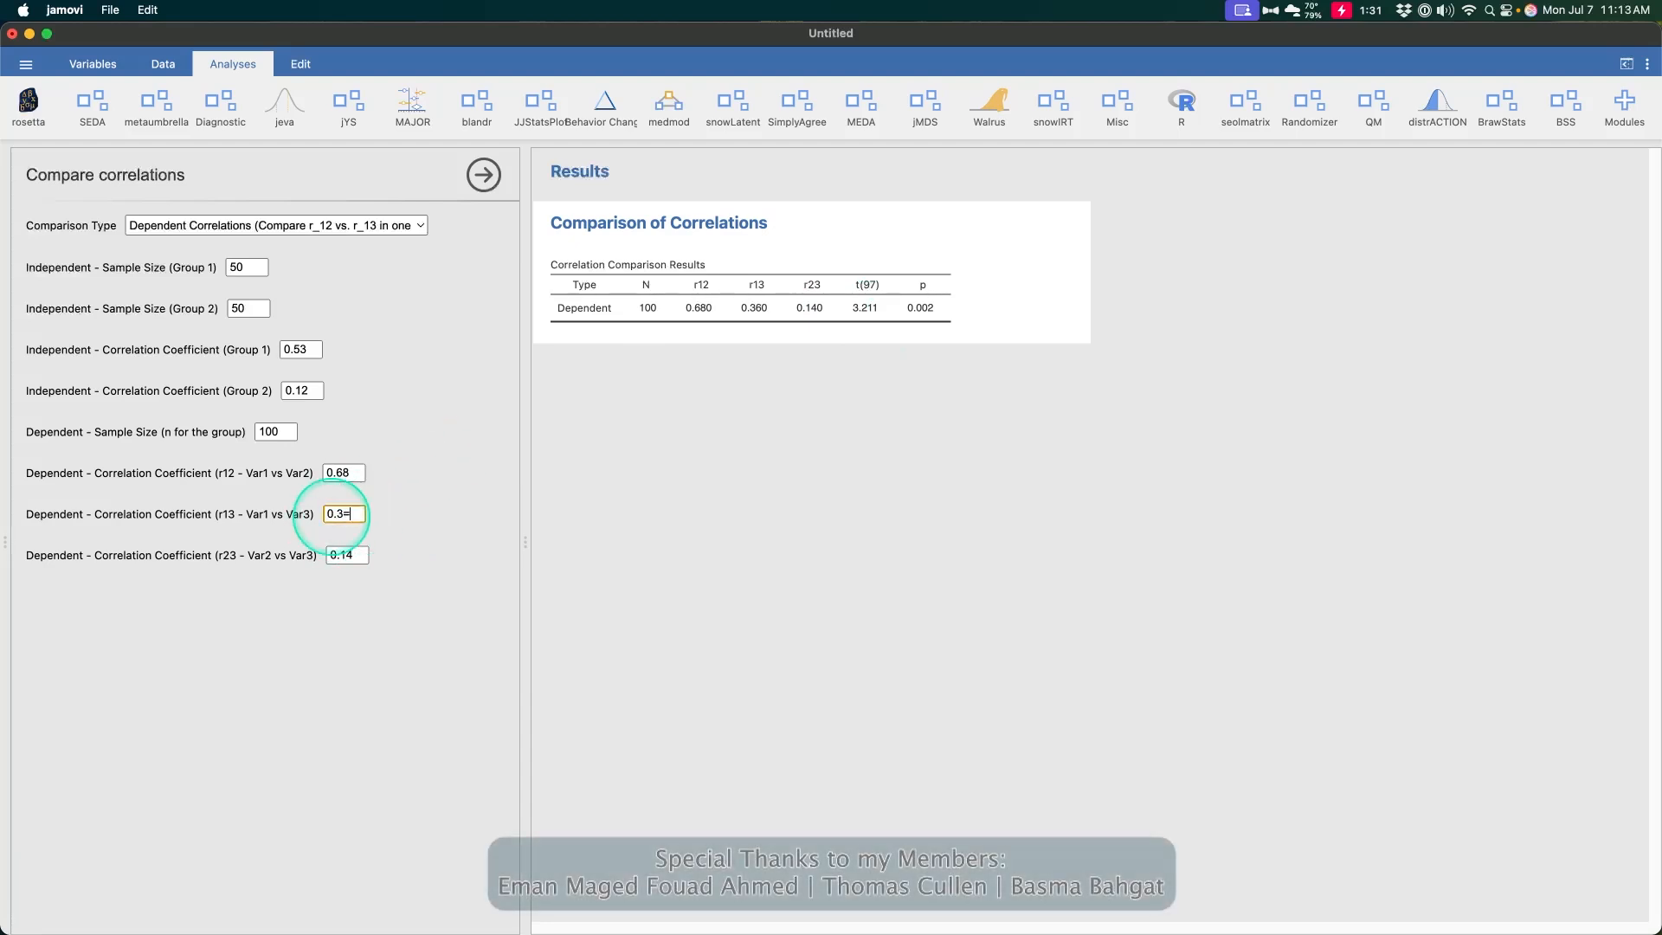
key("BackSpace")
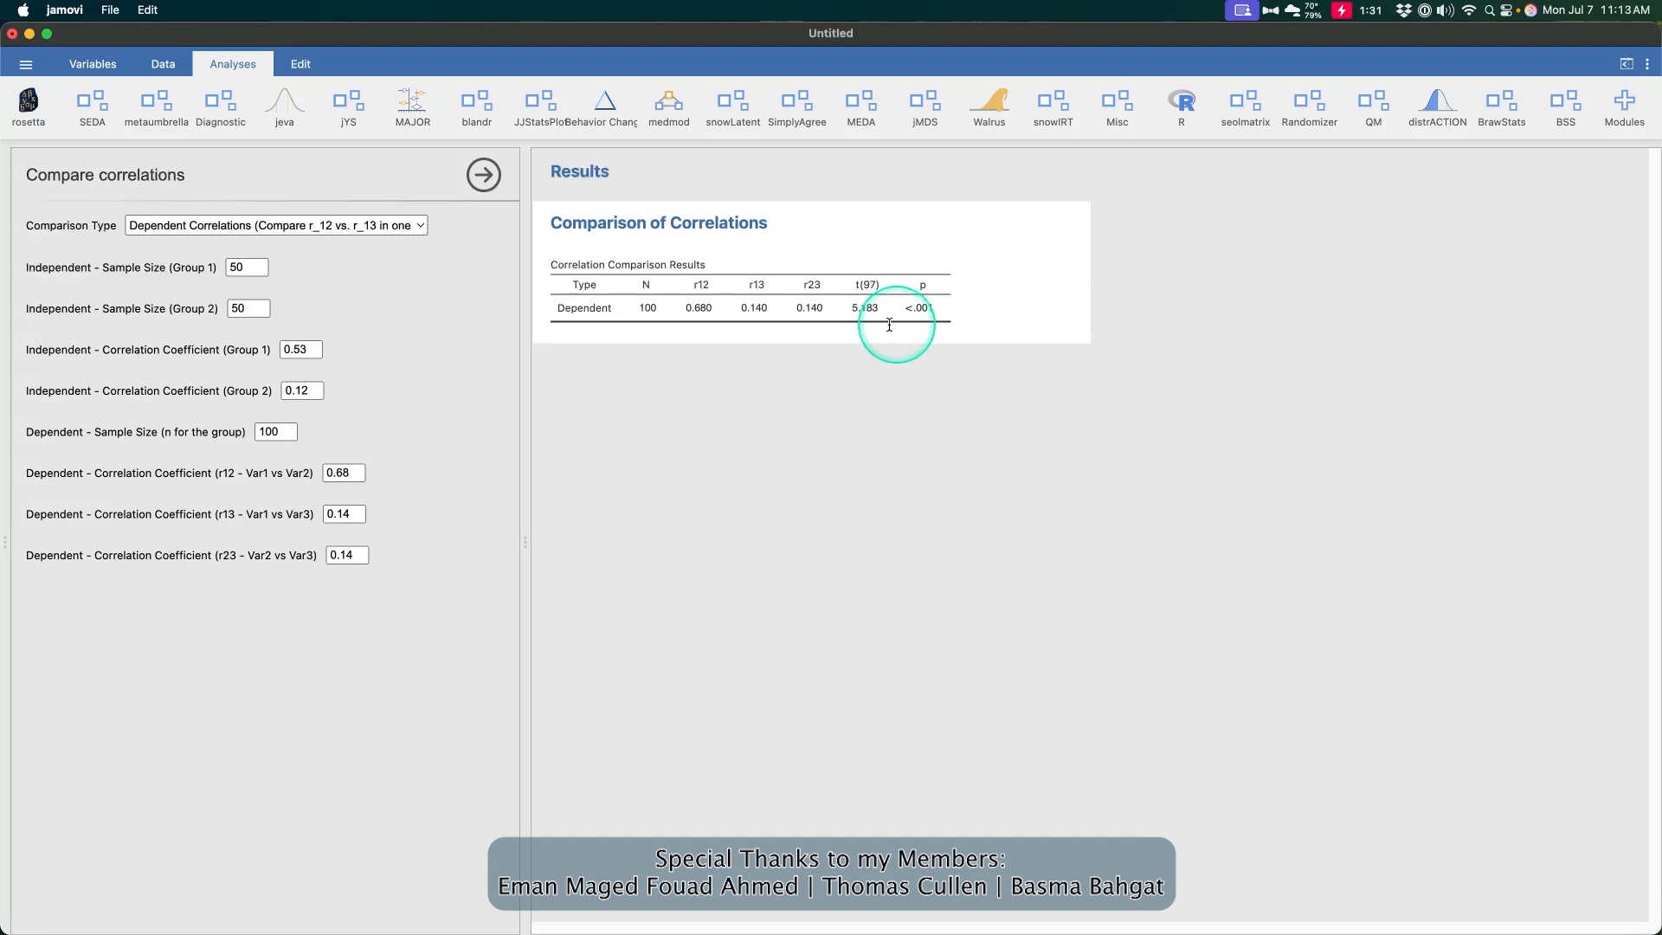
key("ctrl")
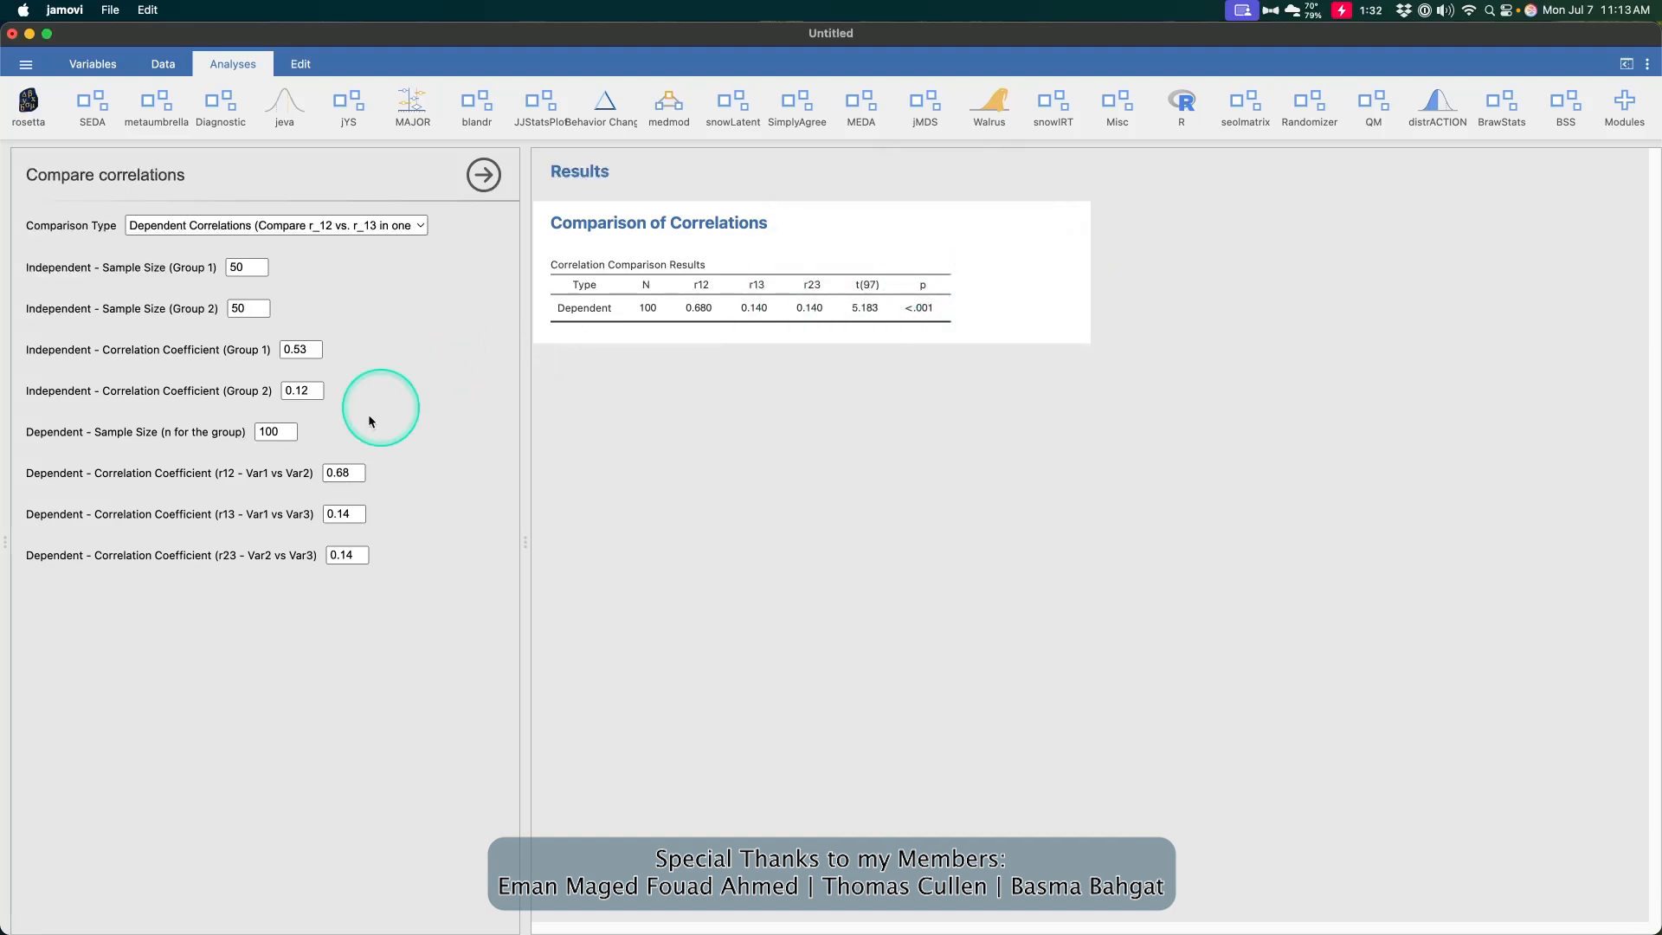
left_click_drag(364, 518, 340, 500)
type("0.")
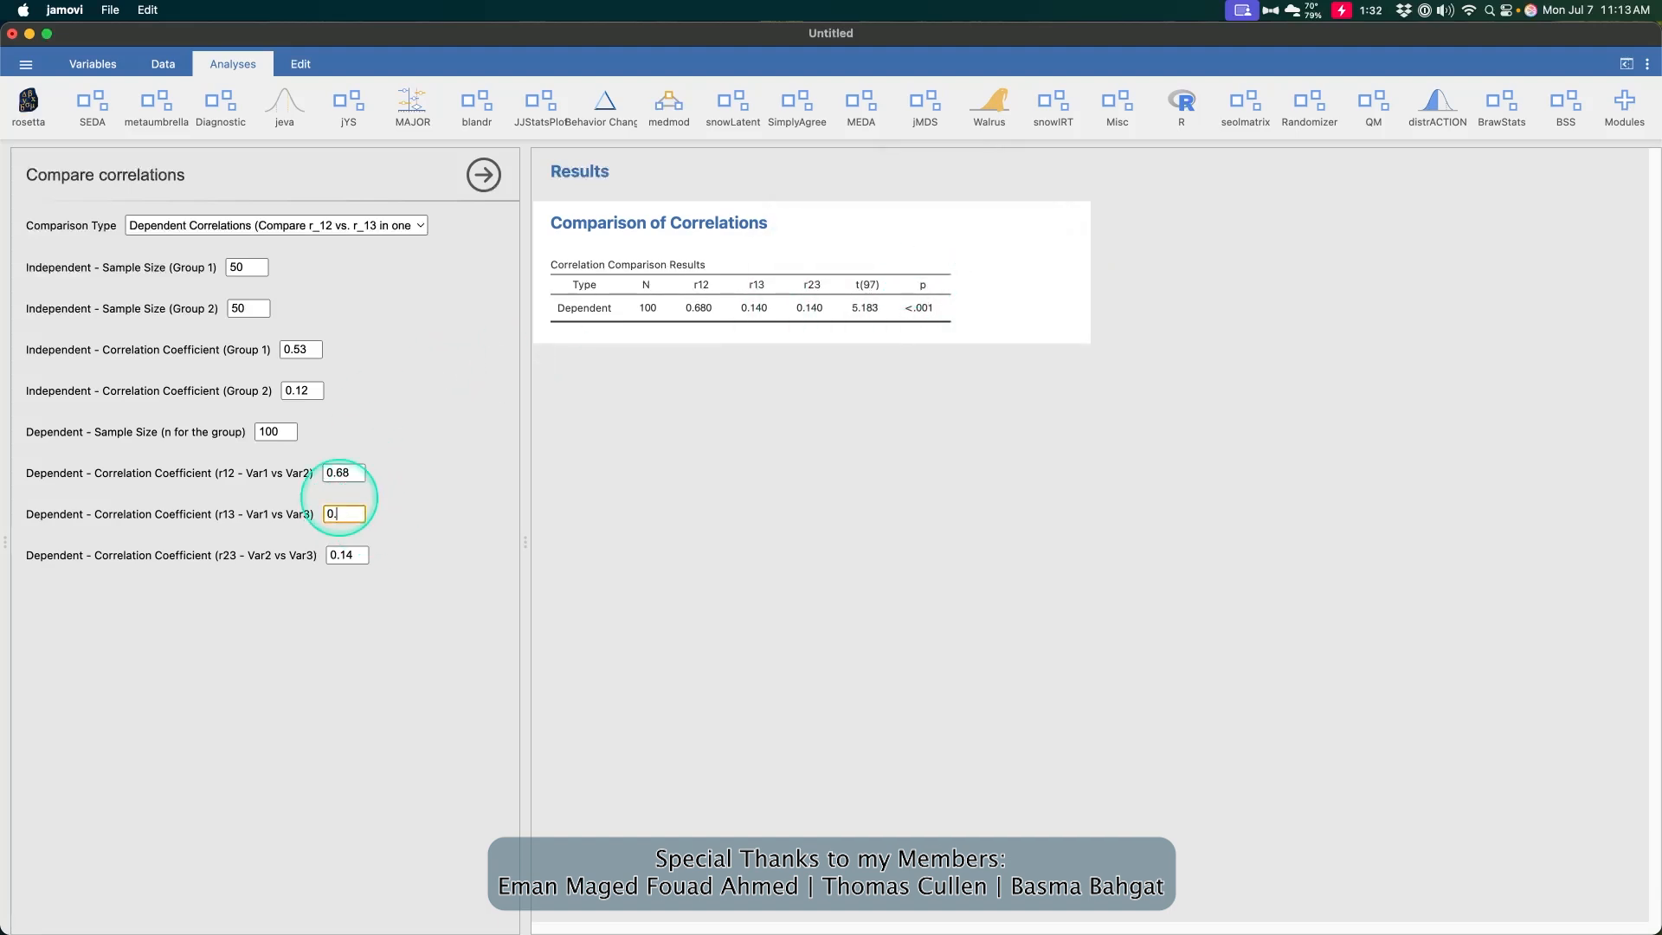
type("6")
key("Return")
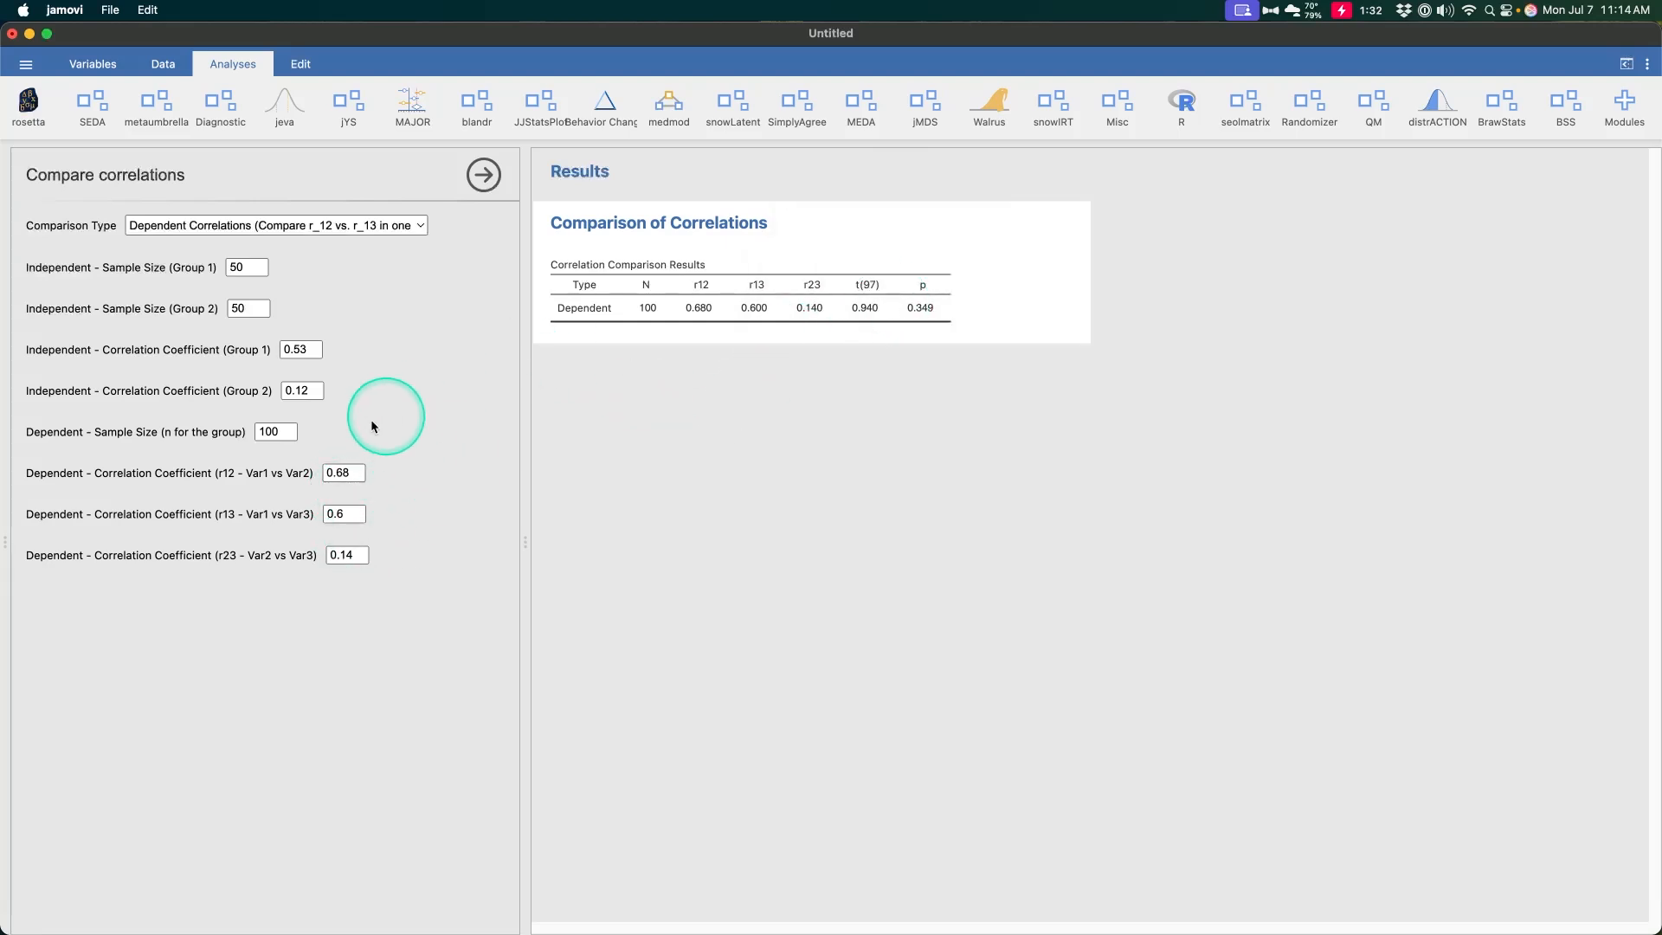
Set the dependent sample size to 1000 and the r23 coefficient to 0.6
double_click(280, 433)
type("1000")
key("Return")
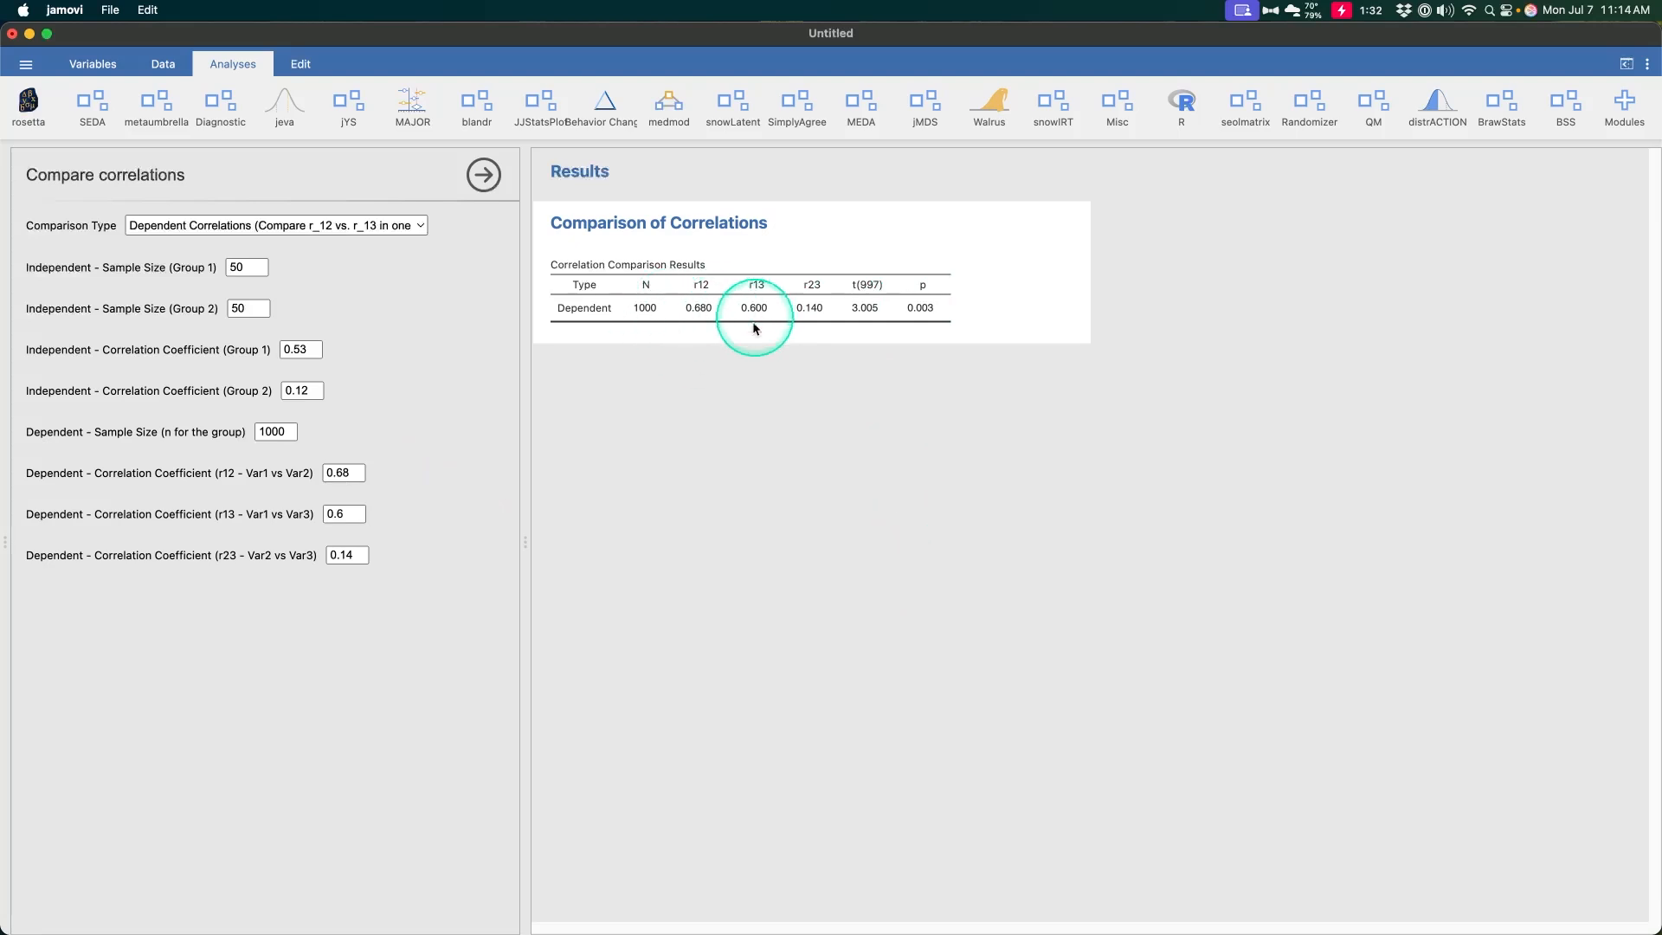
left_click(360, 559)
type("0.6")
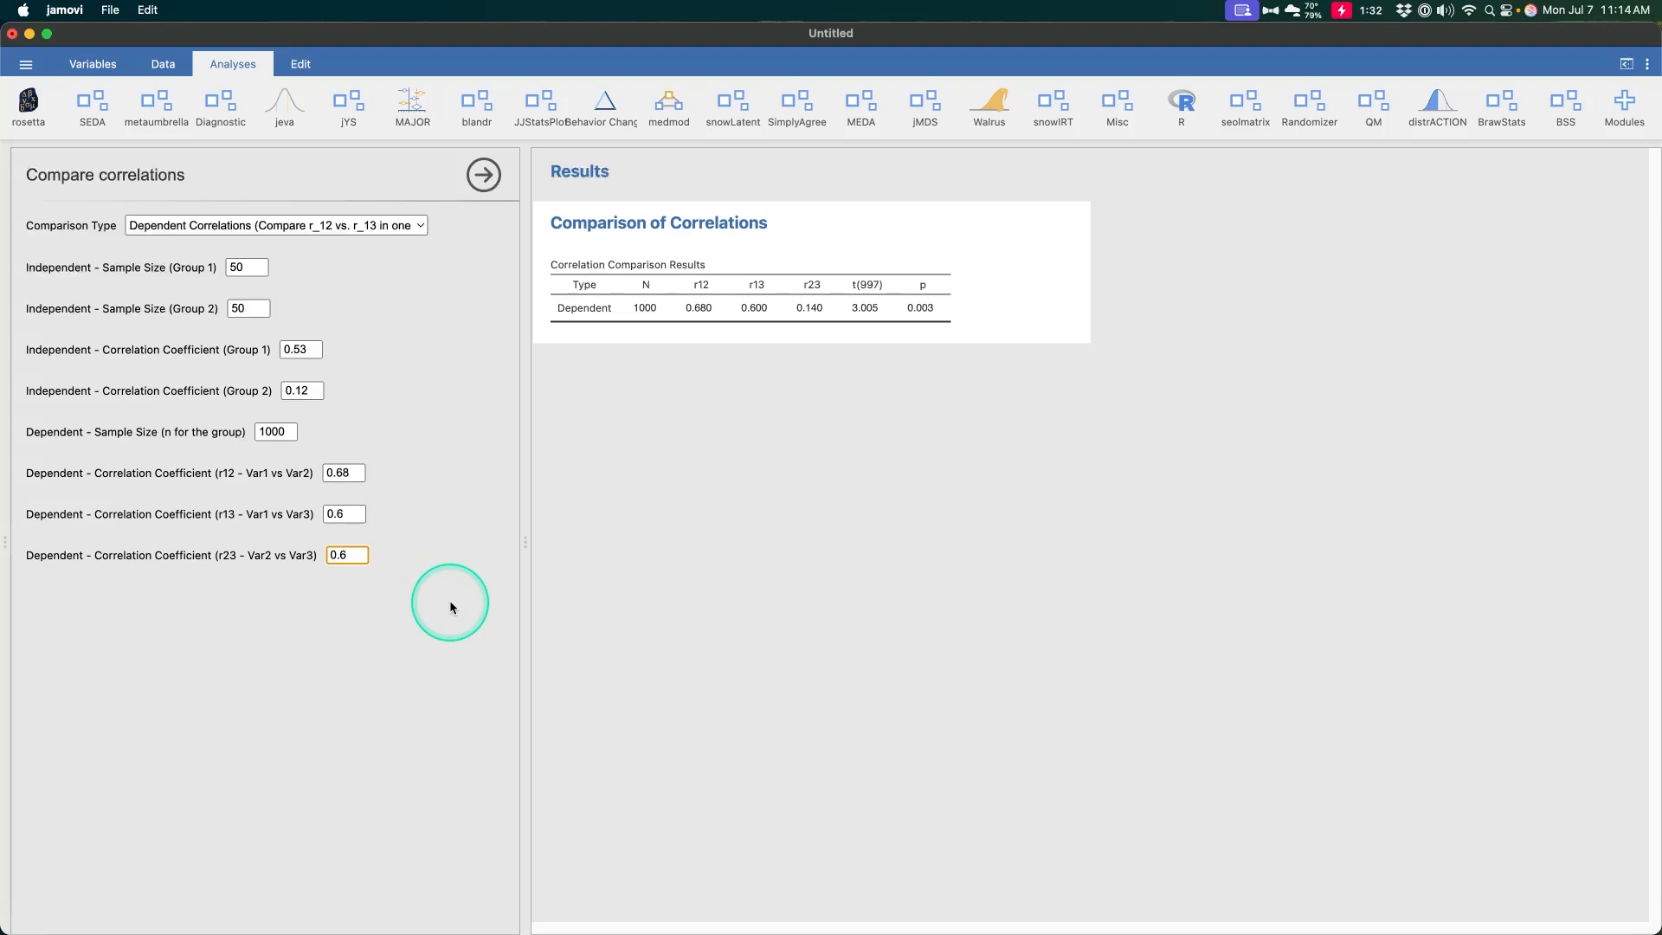
type("3")
Set the r23 dependent correlation coefficient to 0.63
key("Return")
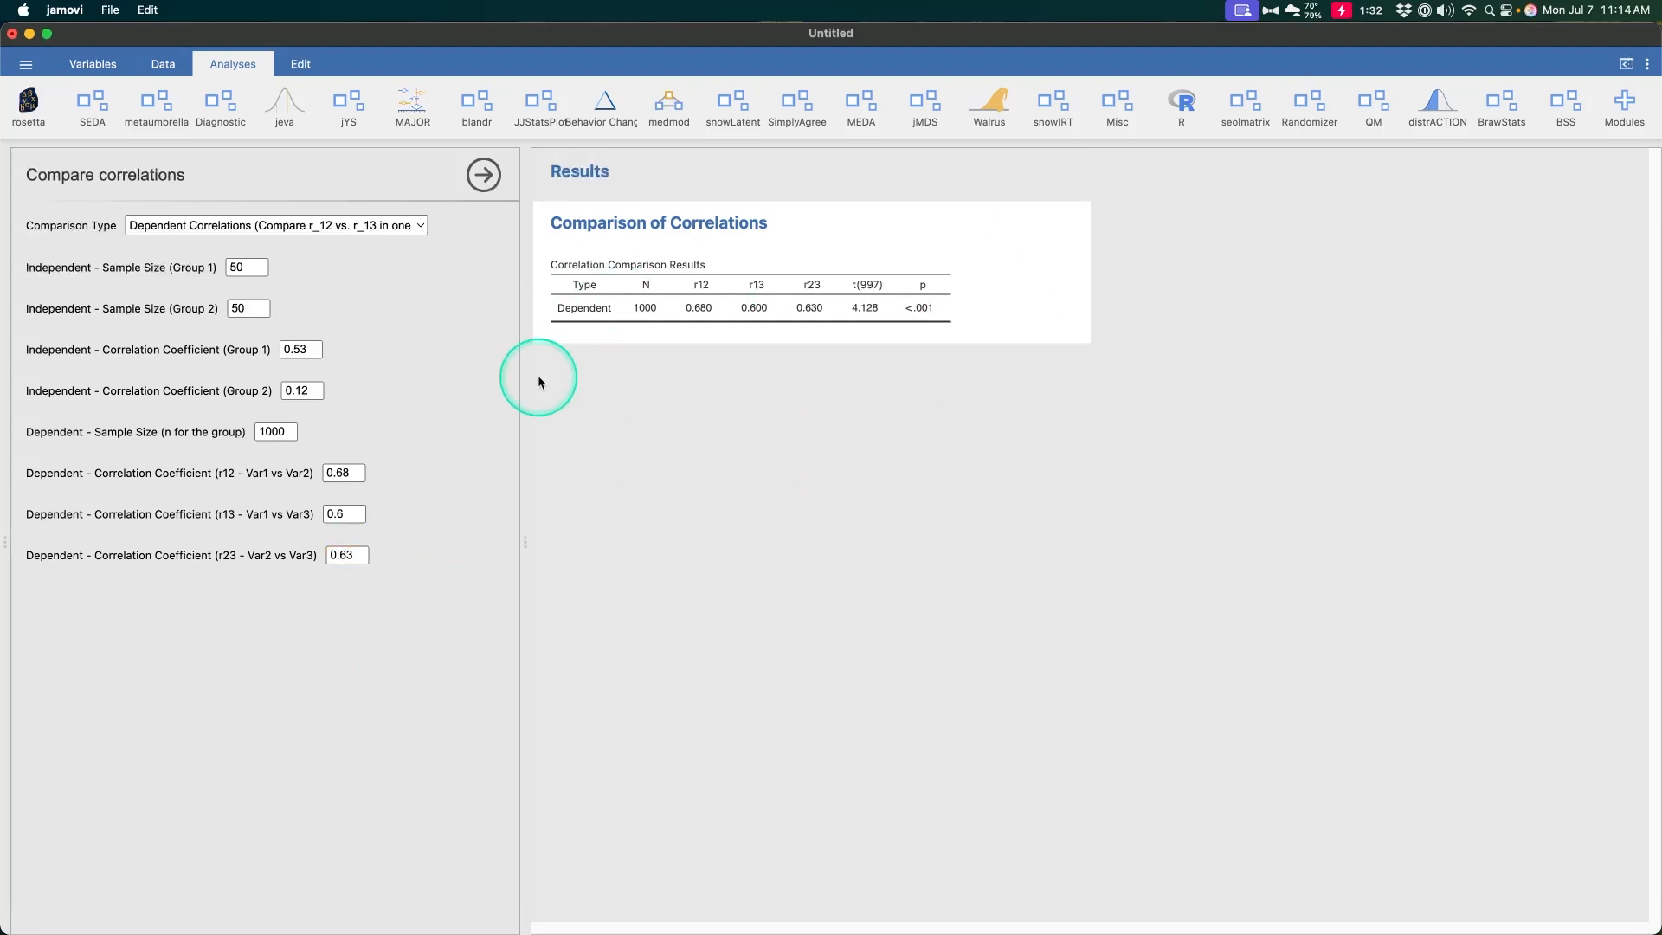
left_click(414, 227)
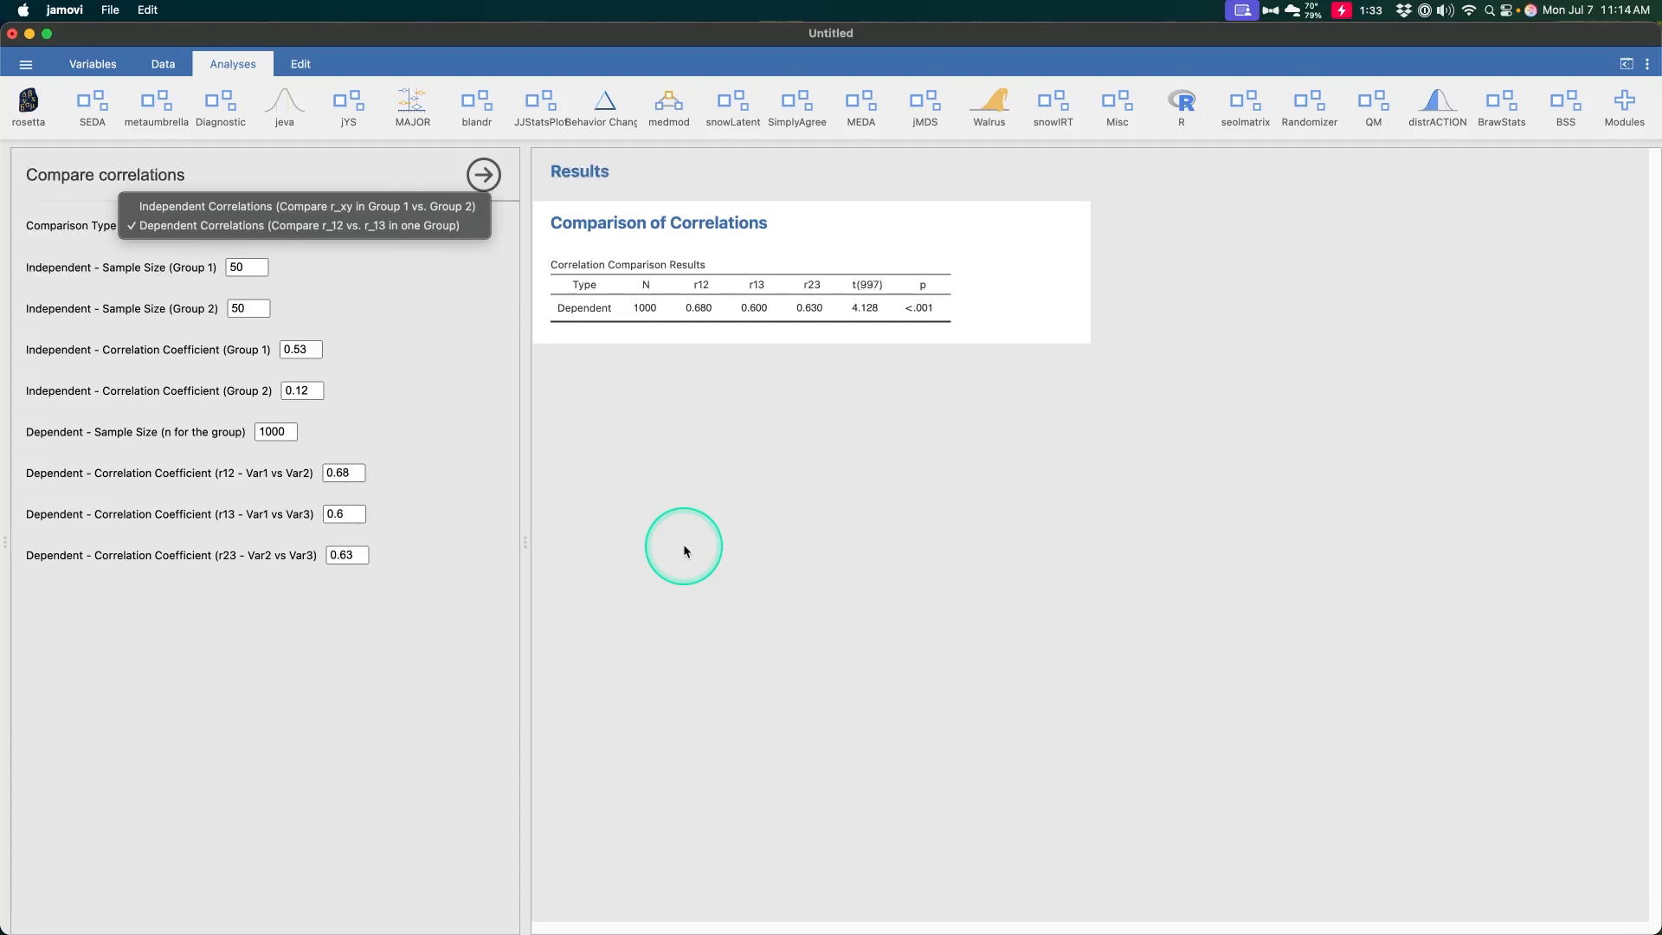
left_click(470, 397)
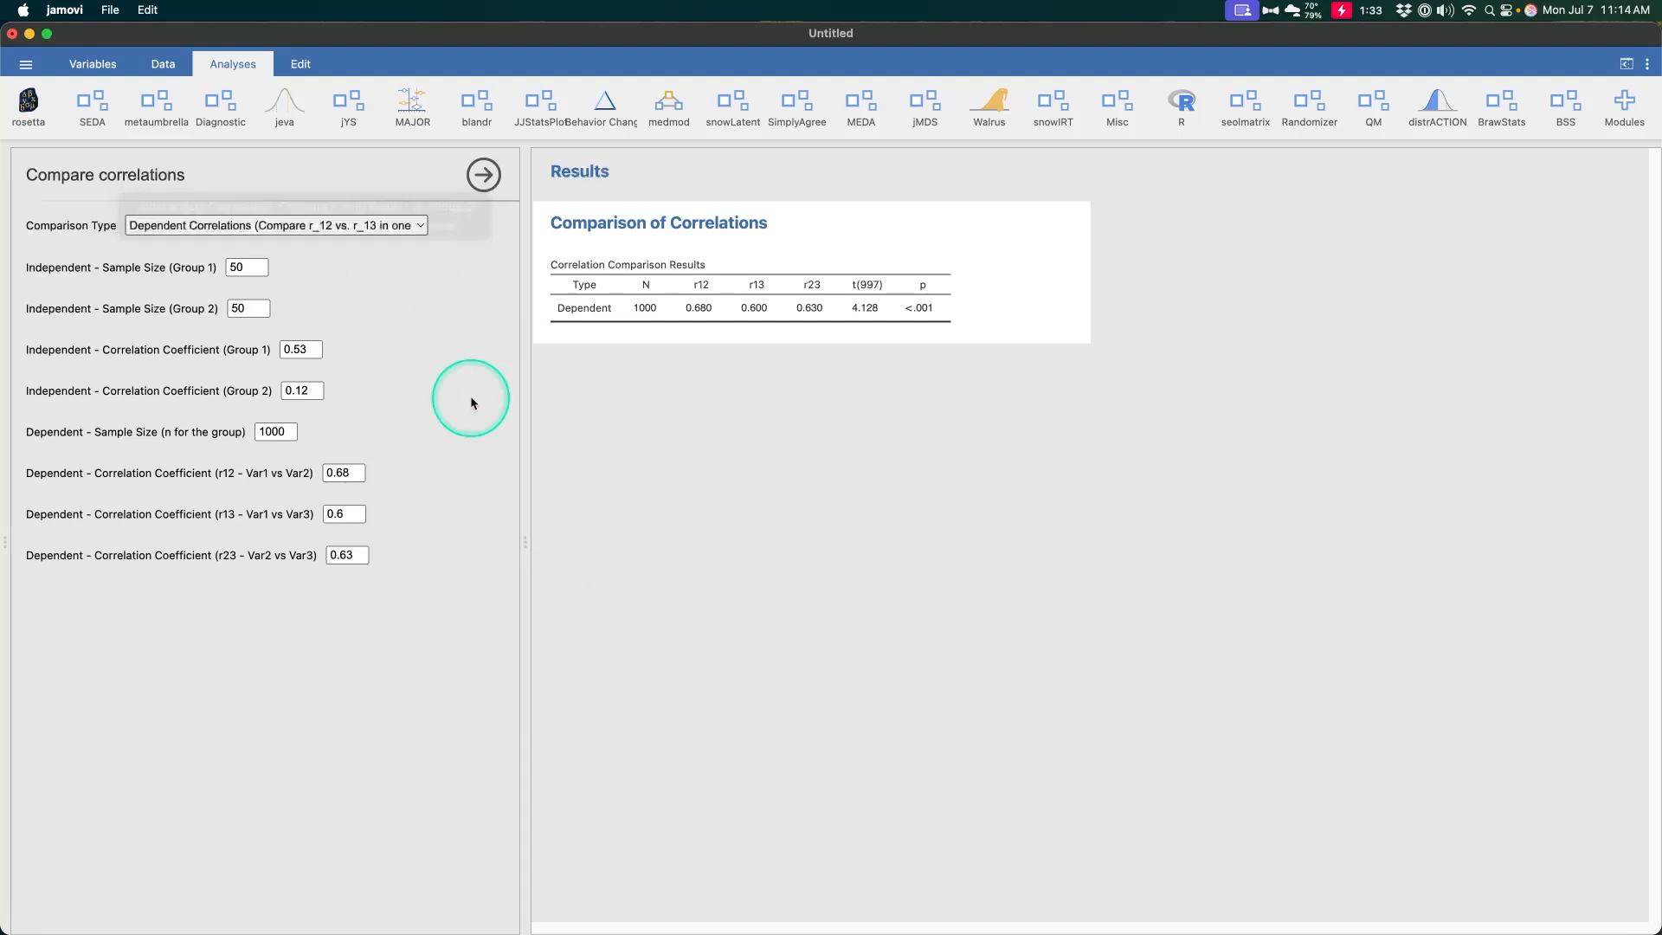
Open the BSS Outlier Detection analysis using the IQR method
left_click(1566, 104)
left_click(1472, 282)
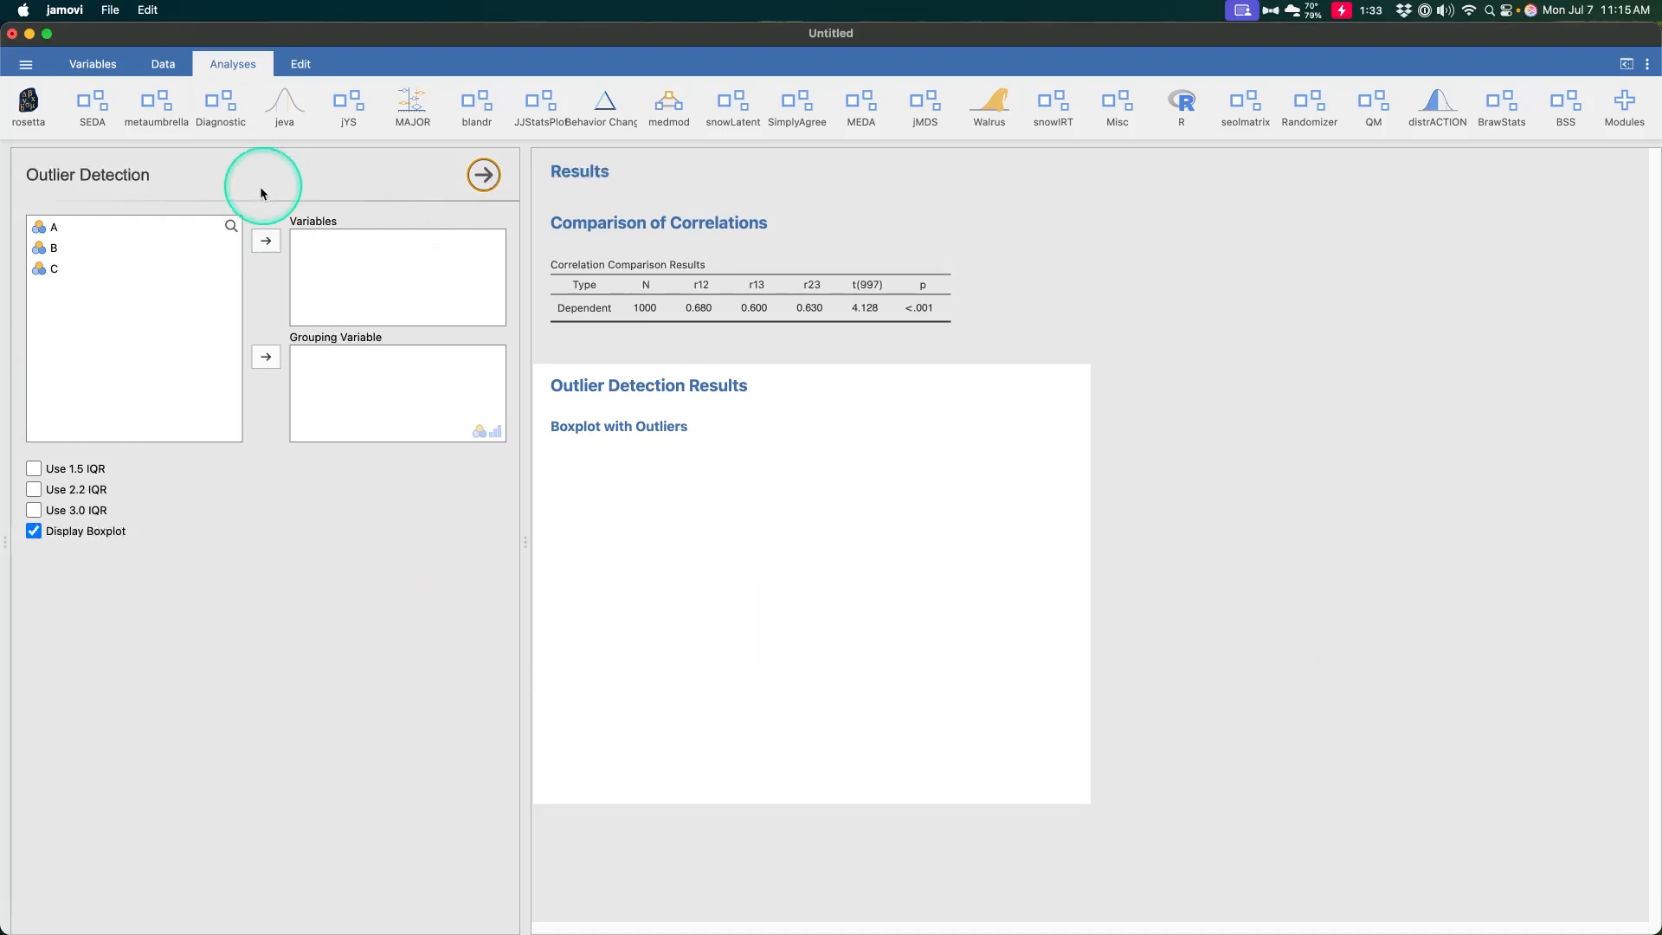
Open the phobia dataset from the Data Library and maximize its window
left_click(18, 62)
left_click(31, 216)
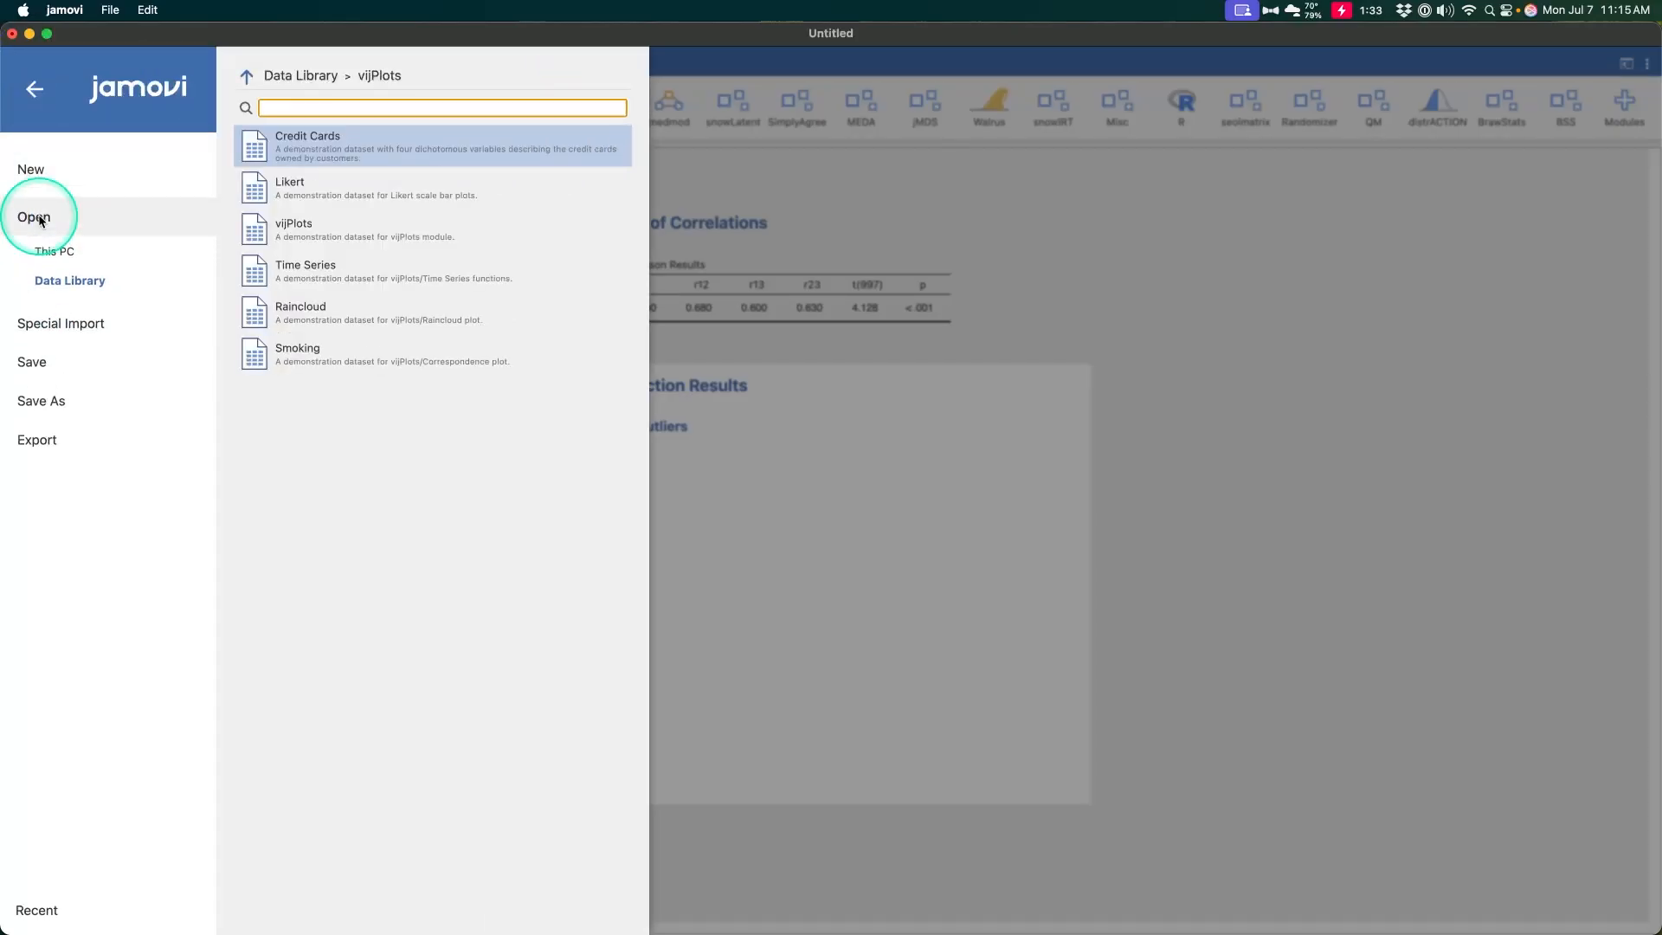
left_click(246, 80)
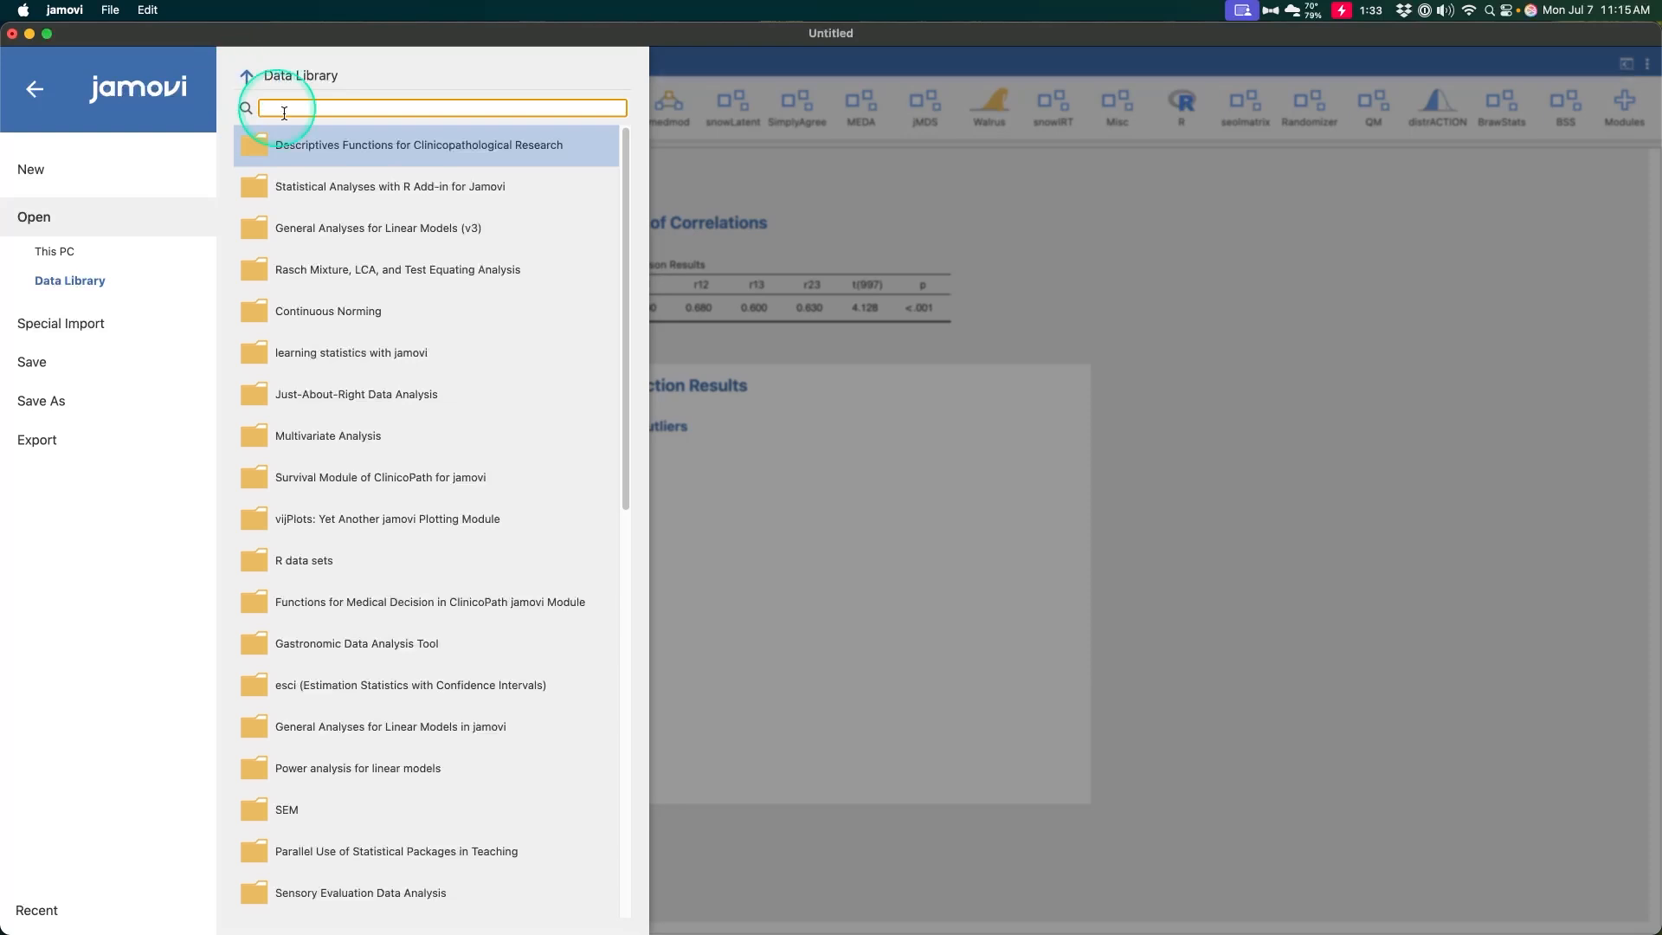
left_click(333, 171)
left_click(342, 140)
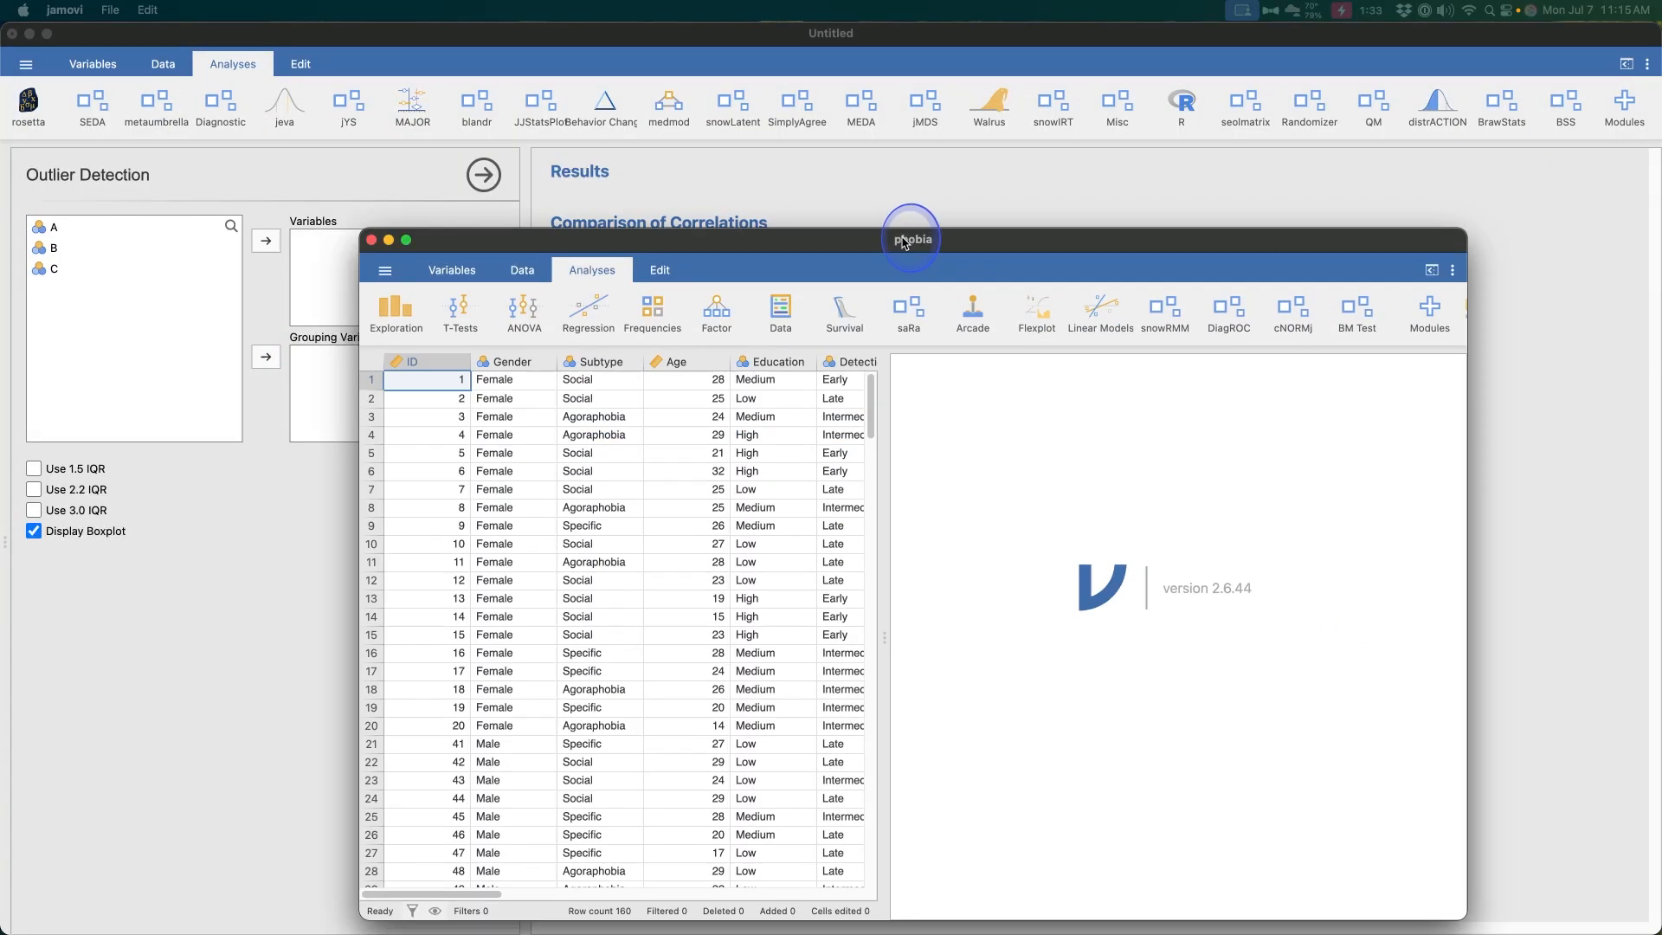
left_click_drag(902, 241, 784, 149)
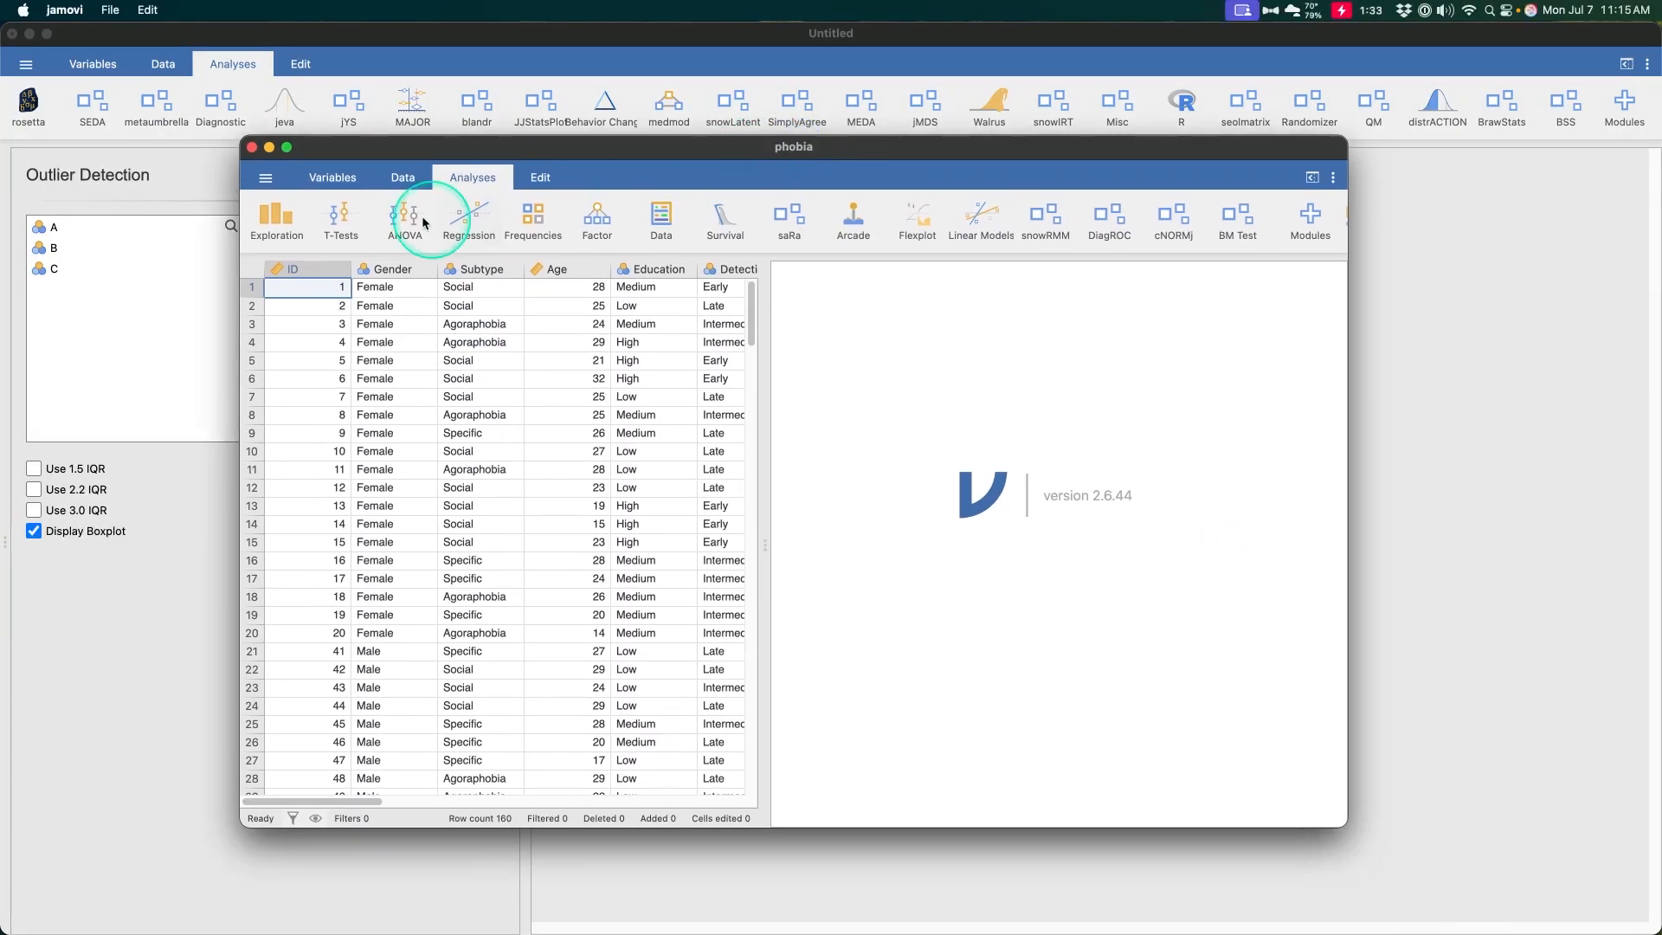
left_click(286, 148)
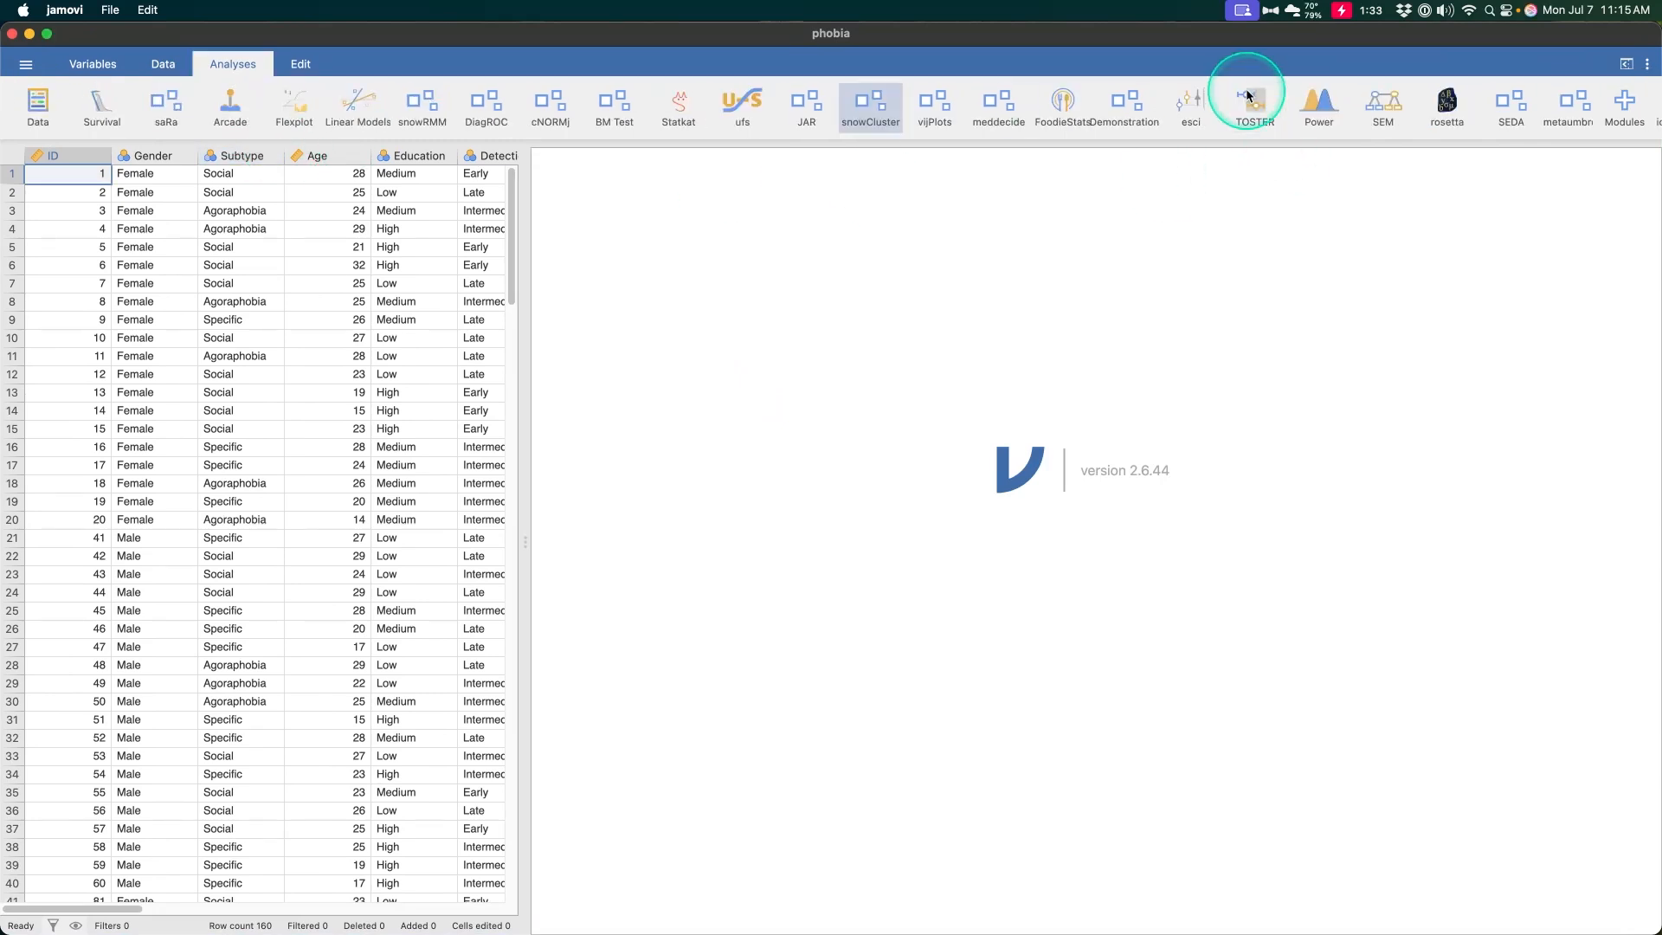
Run the BSS IQR Outlier Detection on the phobia data with Anxiety as the variable
scroll(1245, 89, "right", 3)
left_click(1351, 95)
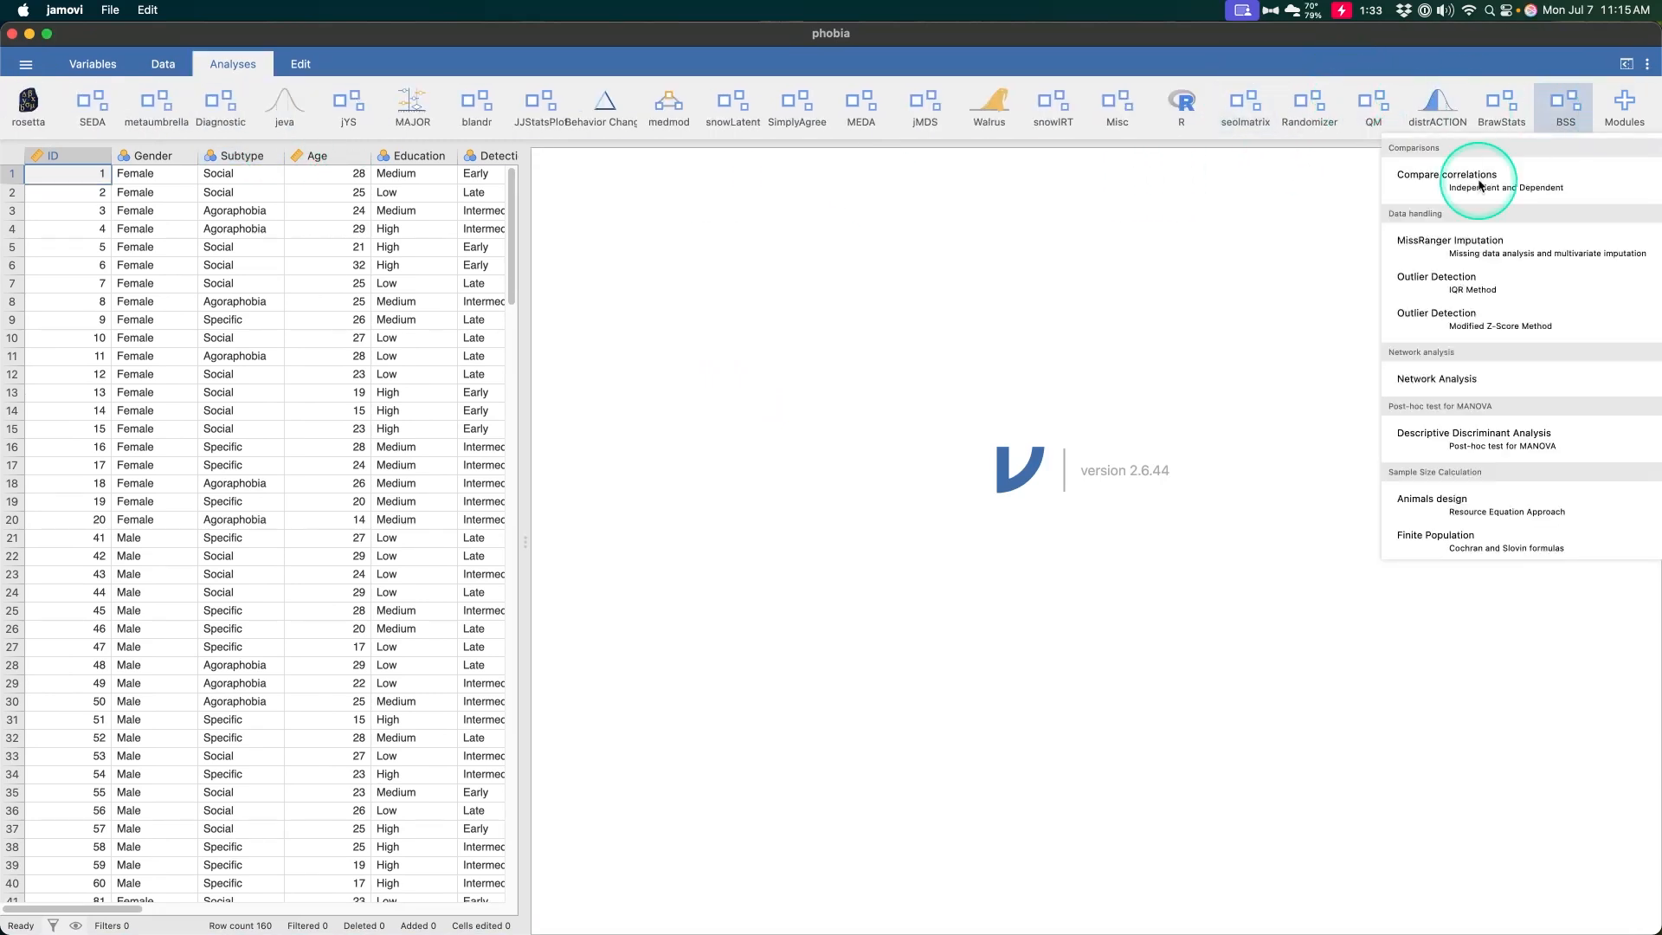
left_click(1463, 260)
scroll(123, 346, "down", 2)
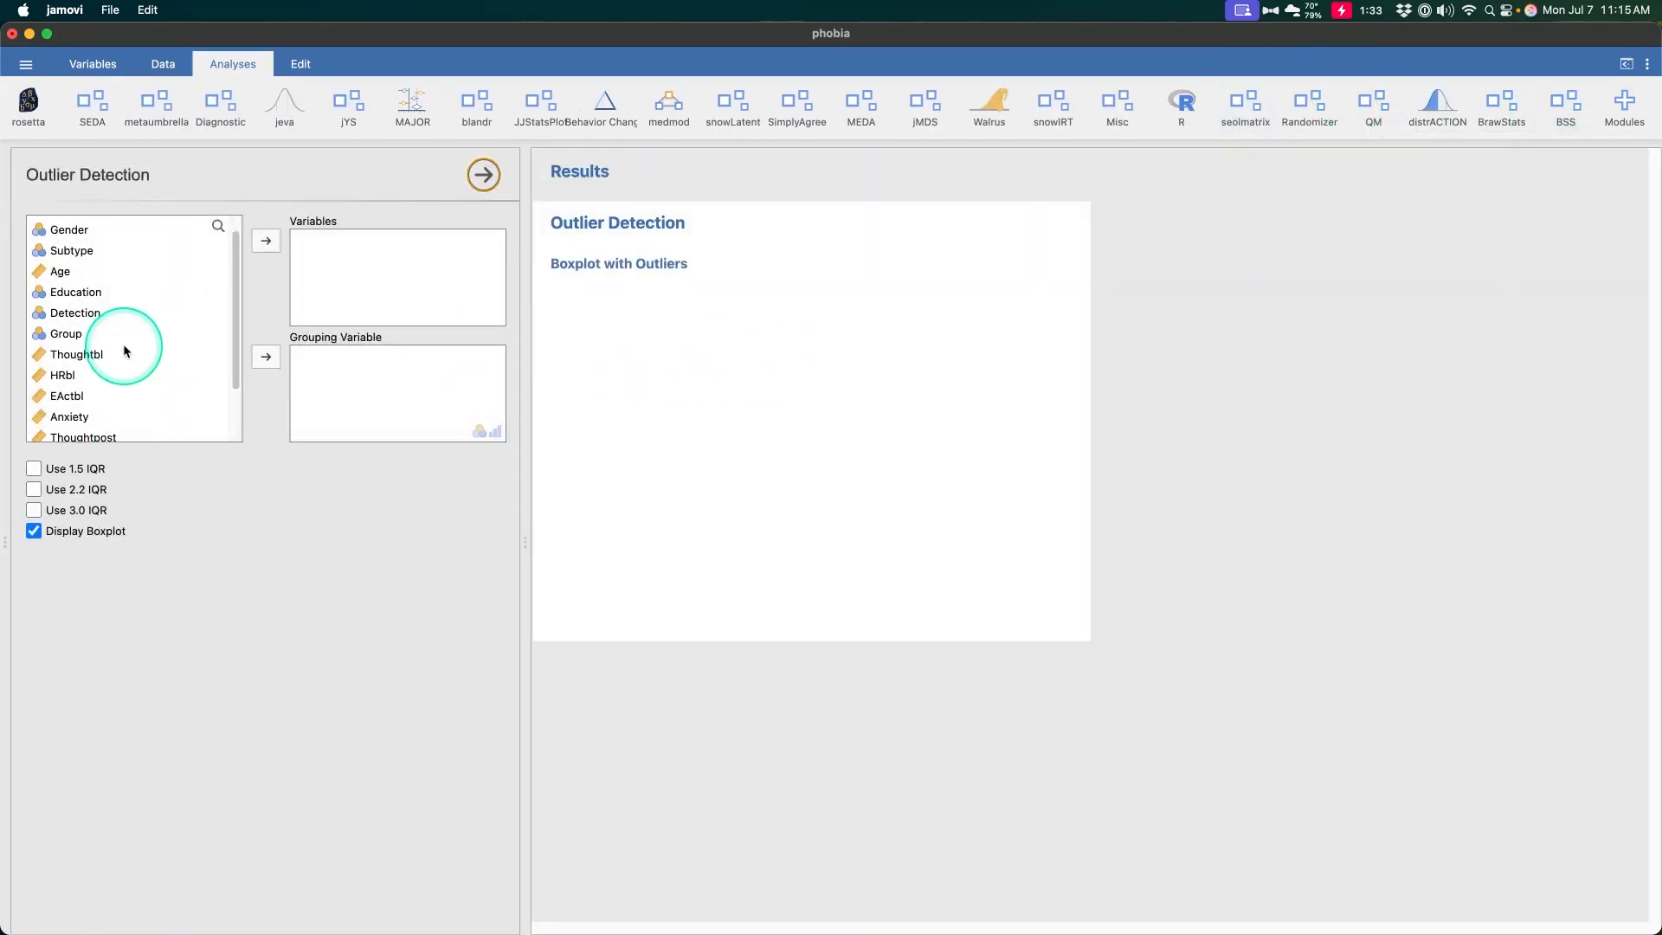
left_click(87, 403)
left_click(267, 251)
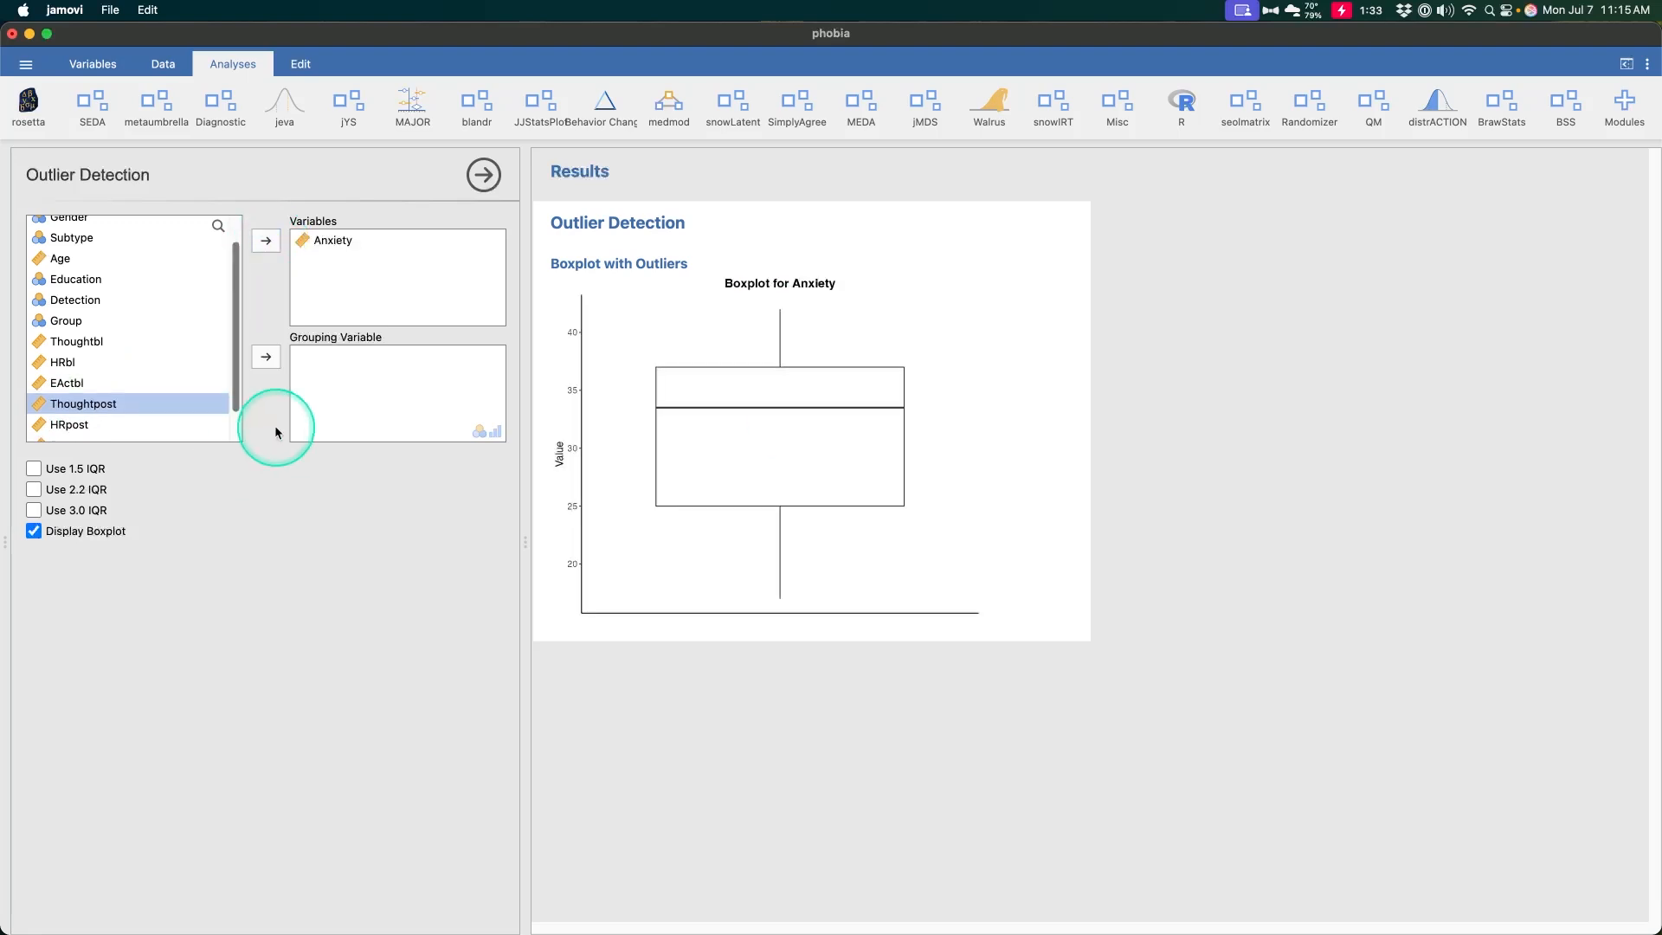
Enable the 1.5, 2.2 and 3.0 IQR outlier criteria
left_click(87, 470)
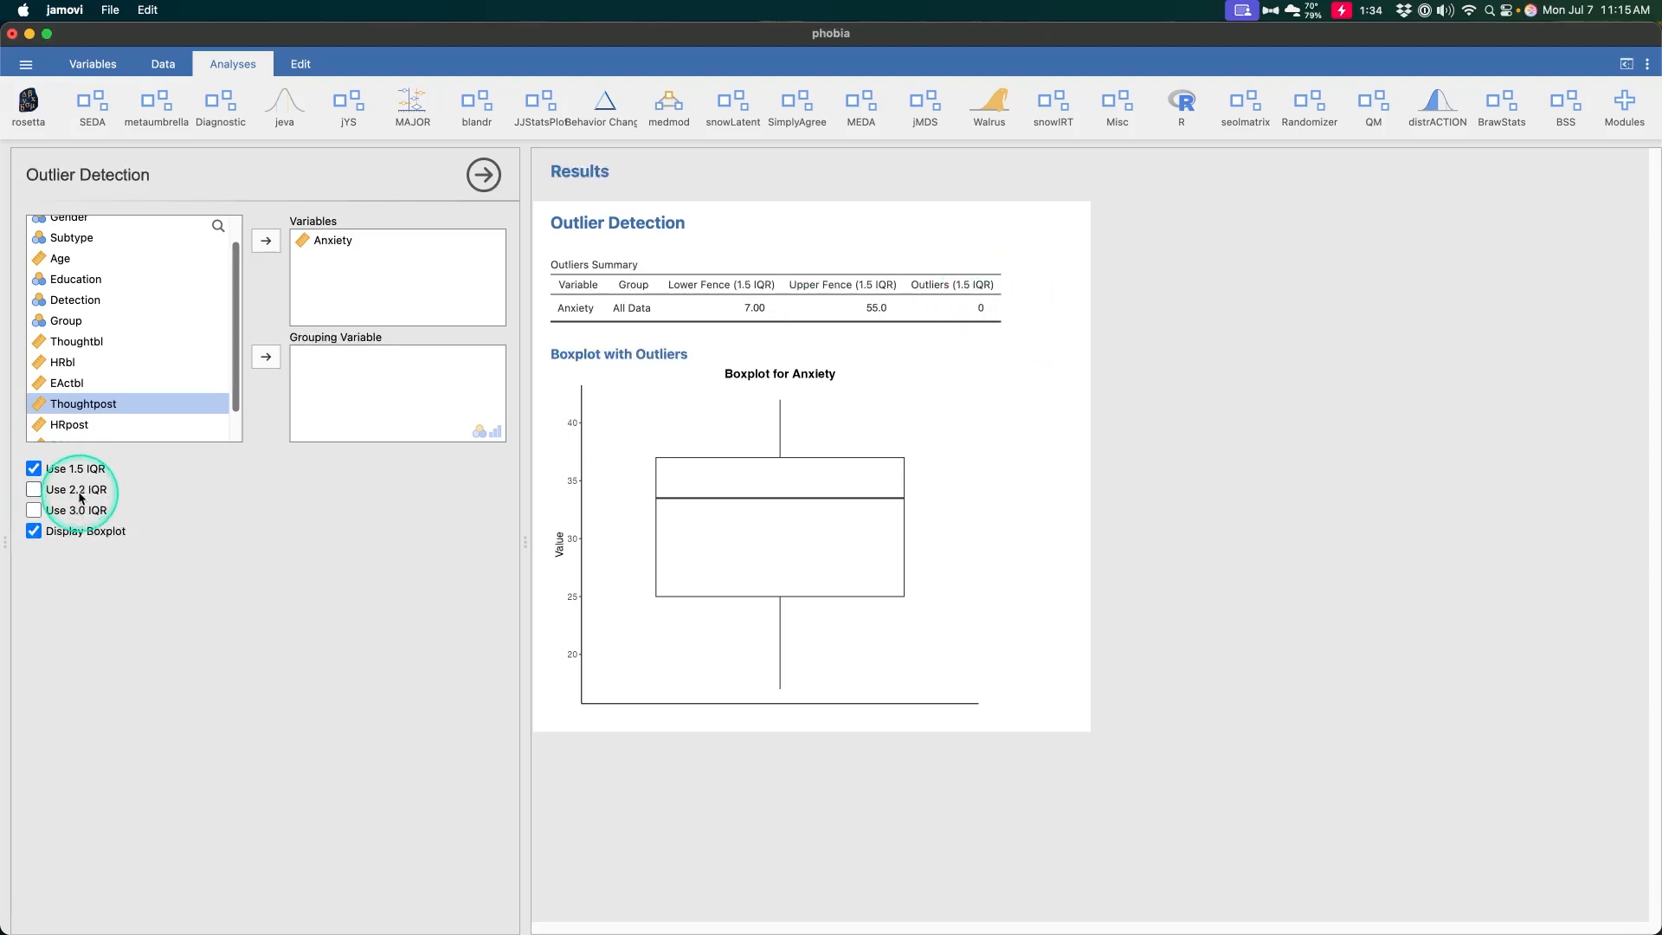
left_click(81, 495)
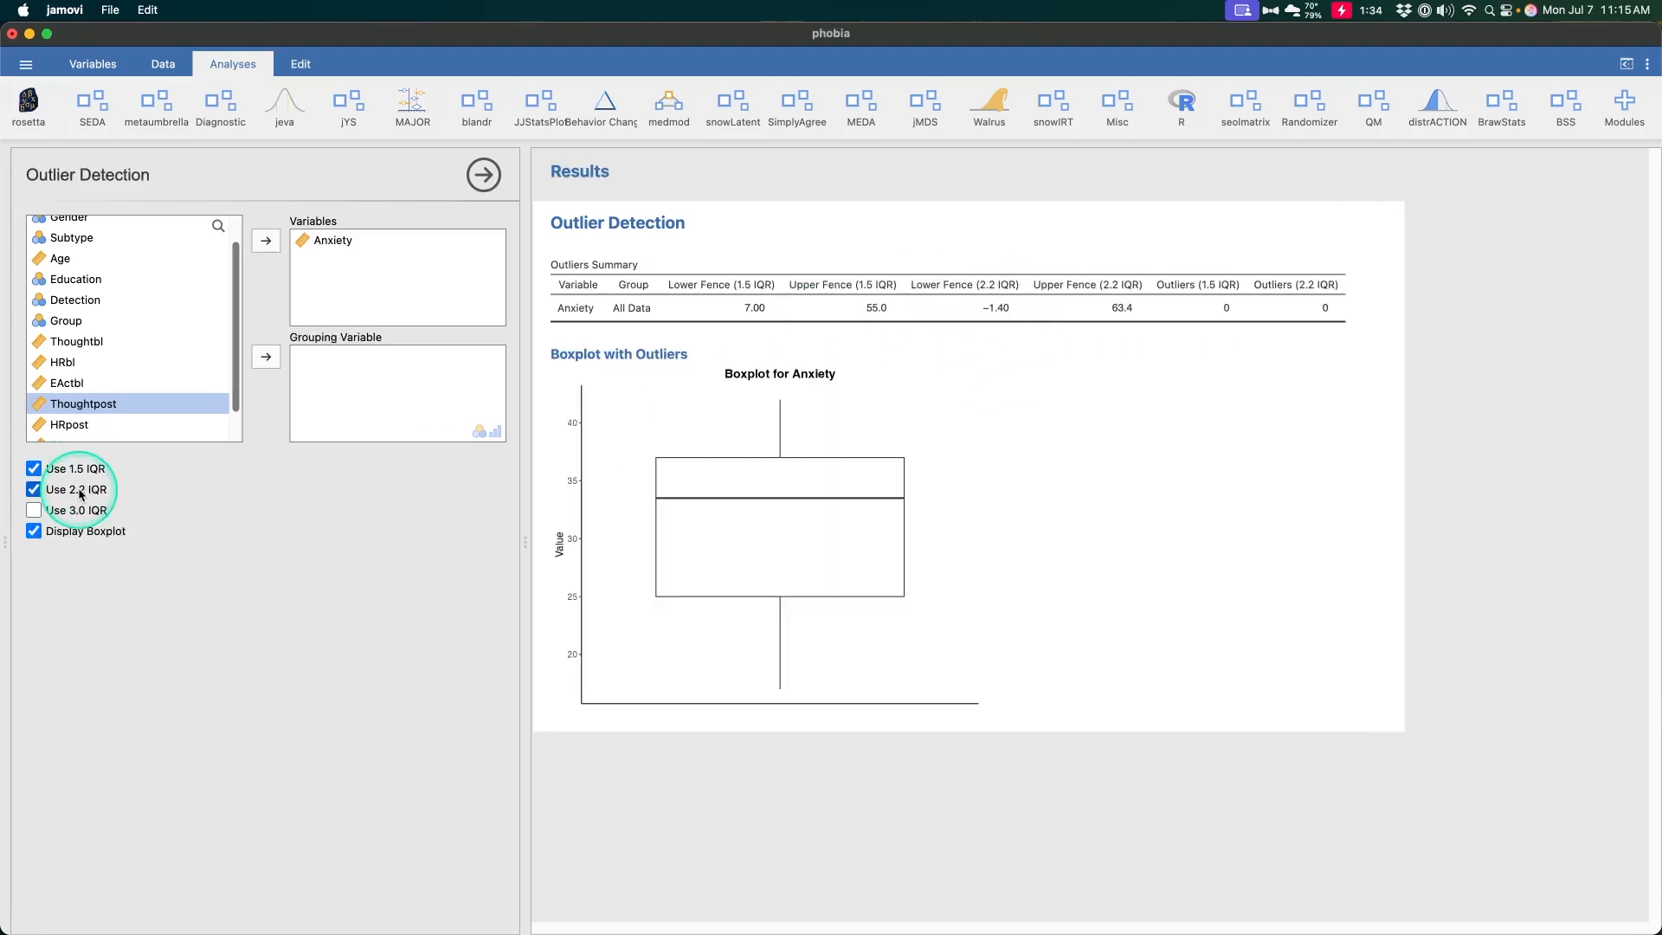
left_click(76, 510)
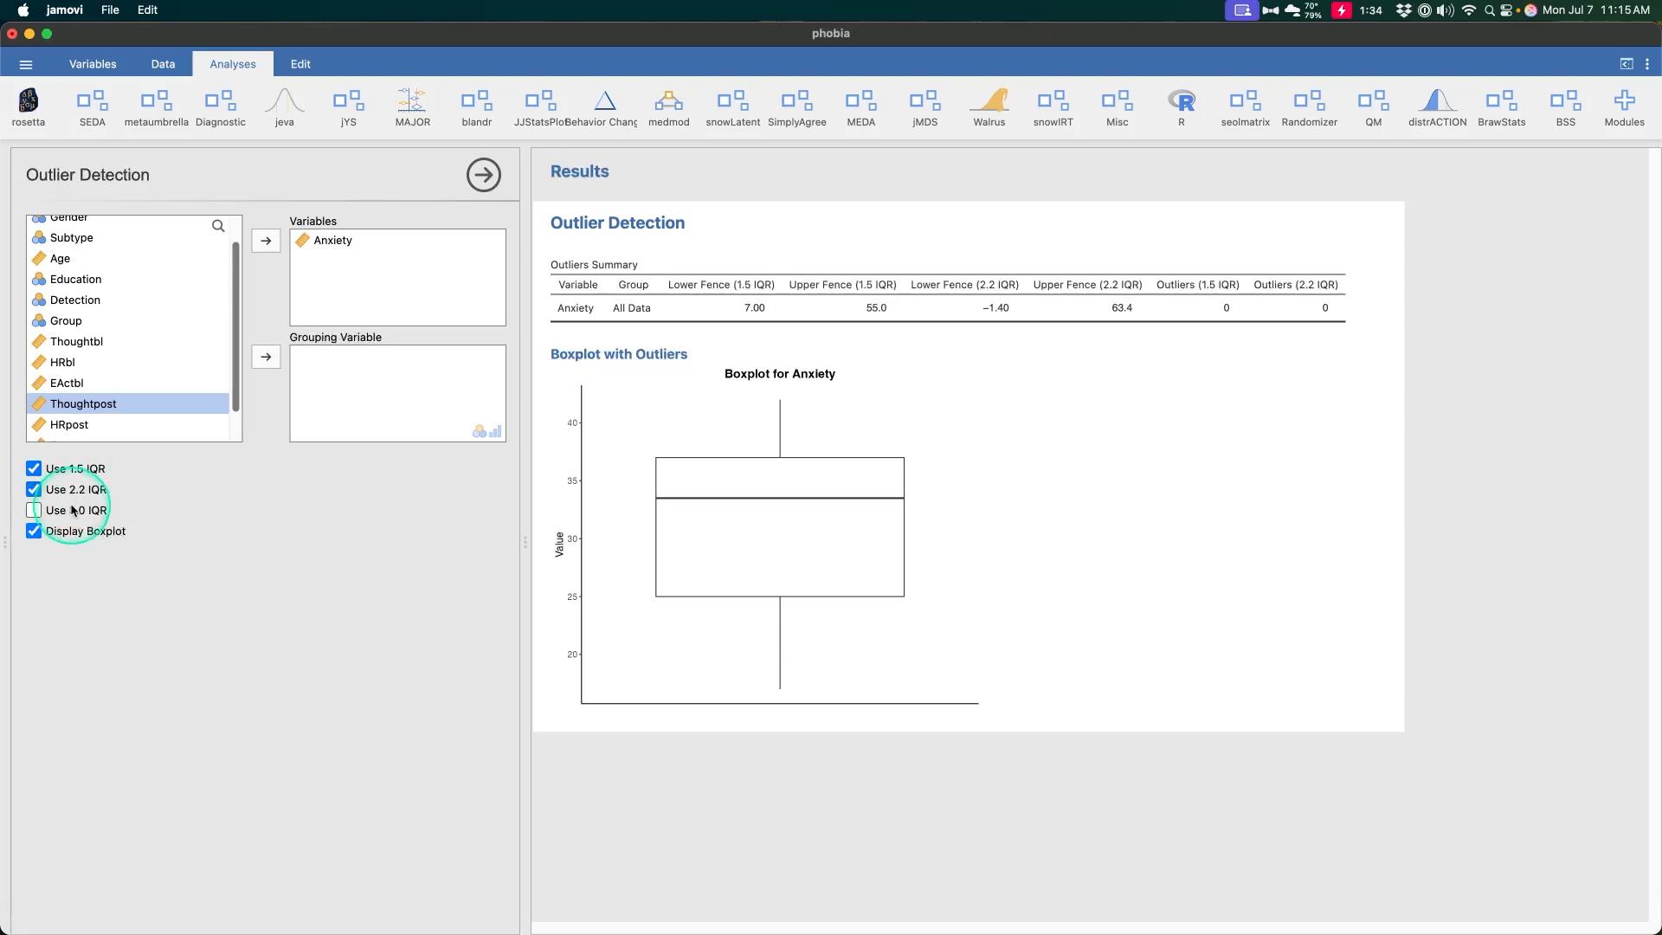
Add Thoughtbl, HRbl, EActbl, Thoughtpost, HRpost, EActpost and Thoughtfup to the analysis variables
scroll(1082, 551, "right", 2)
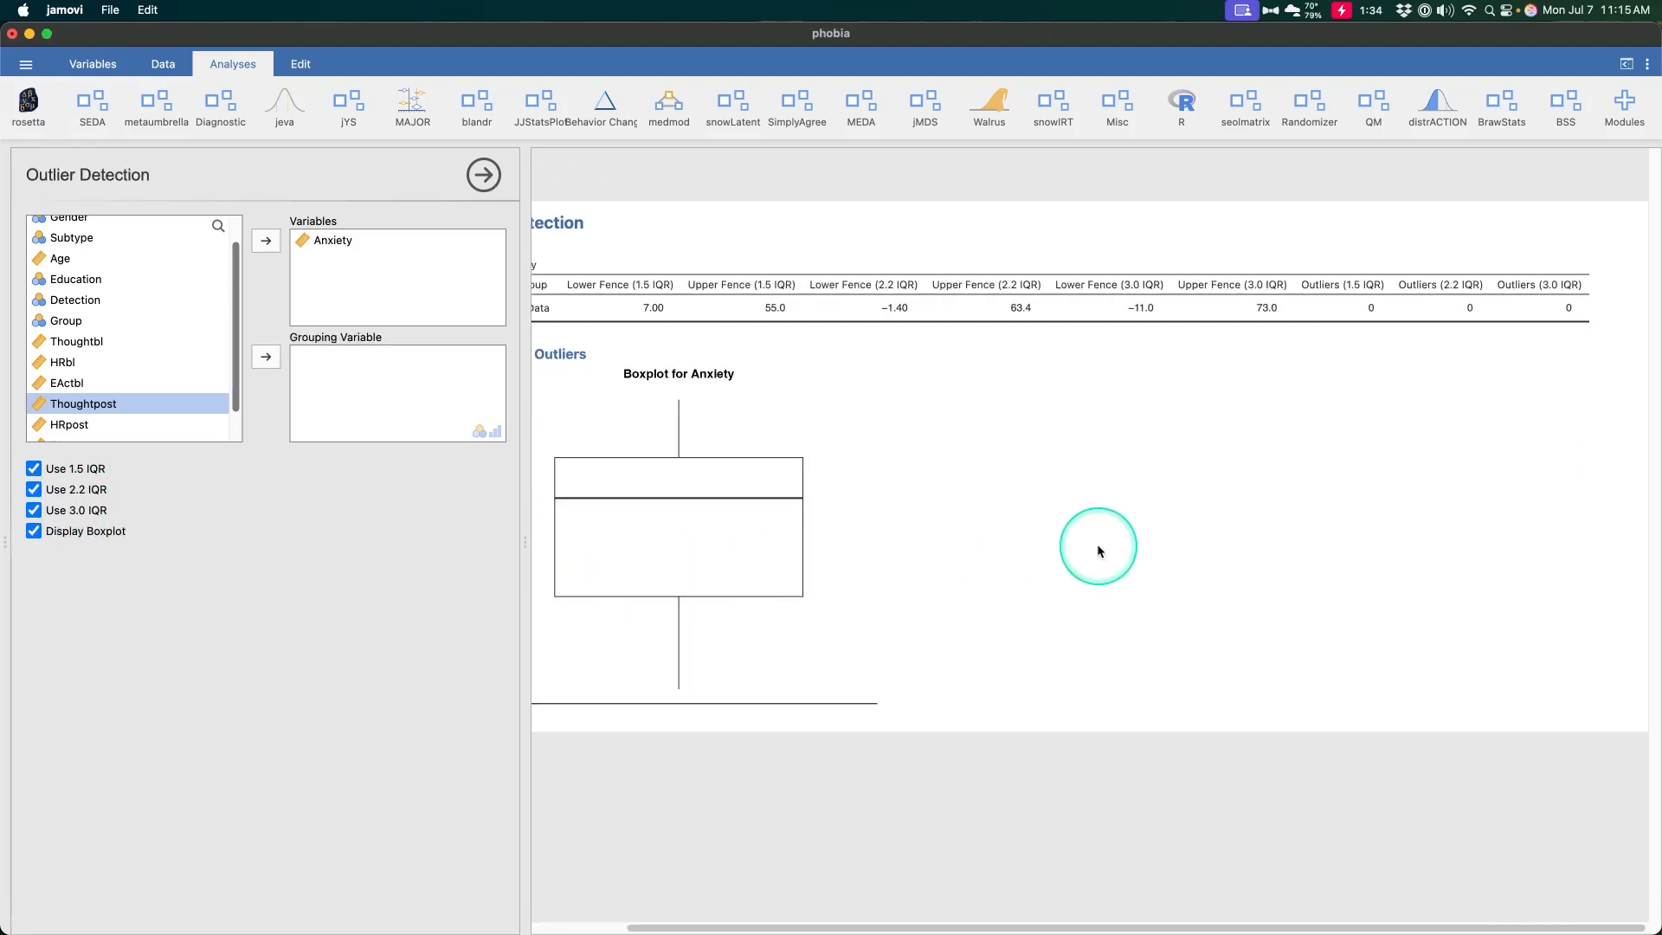
scroll(1098, 549, "left", 2)
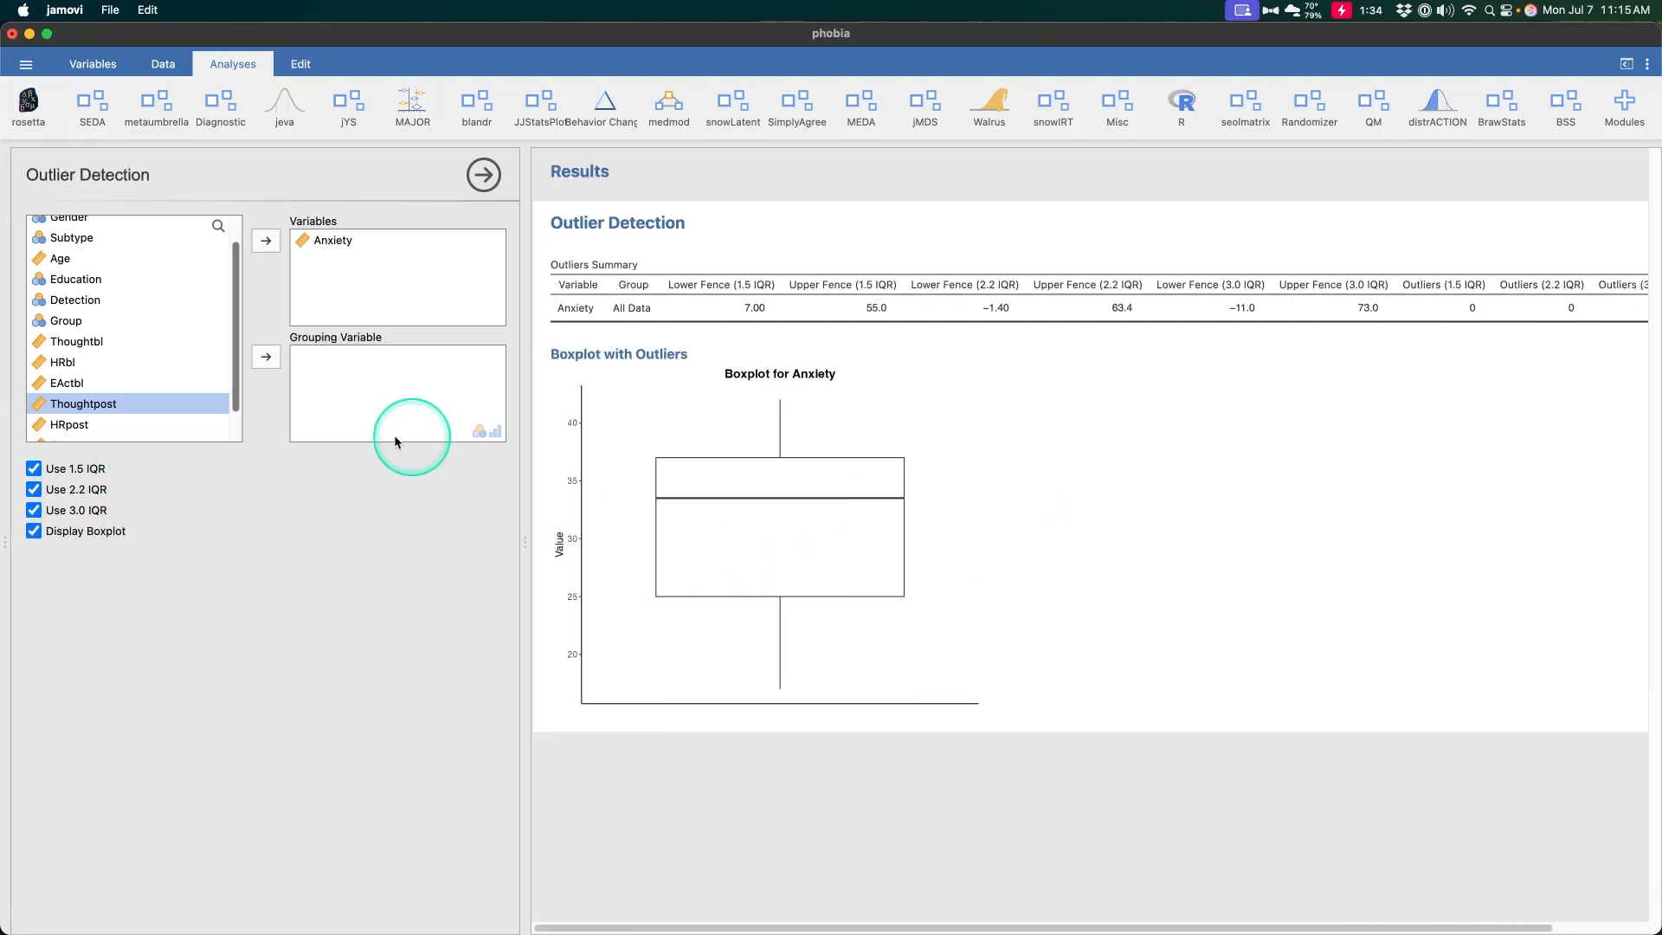
left_click(91, 341)
scroll(117, 355, "down", 2)
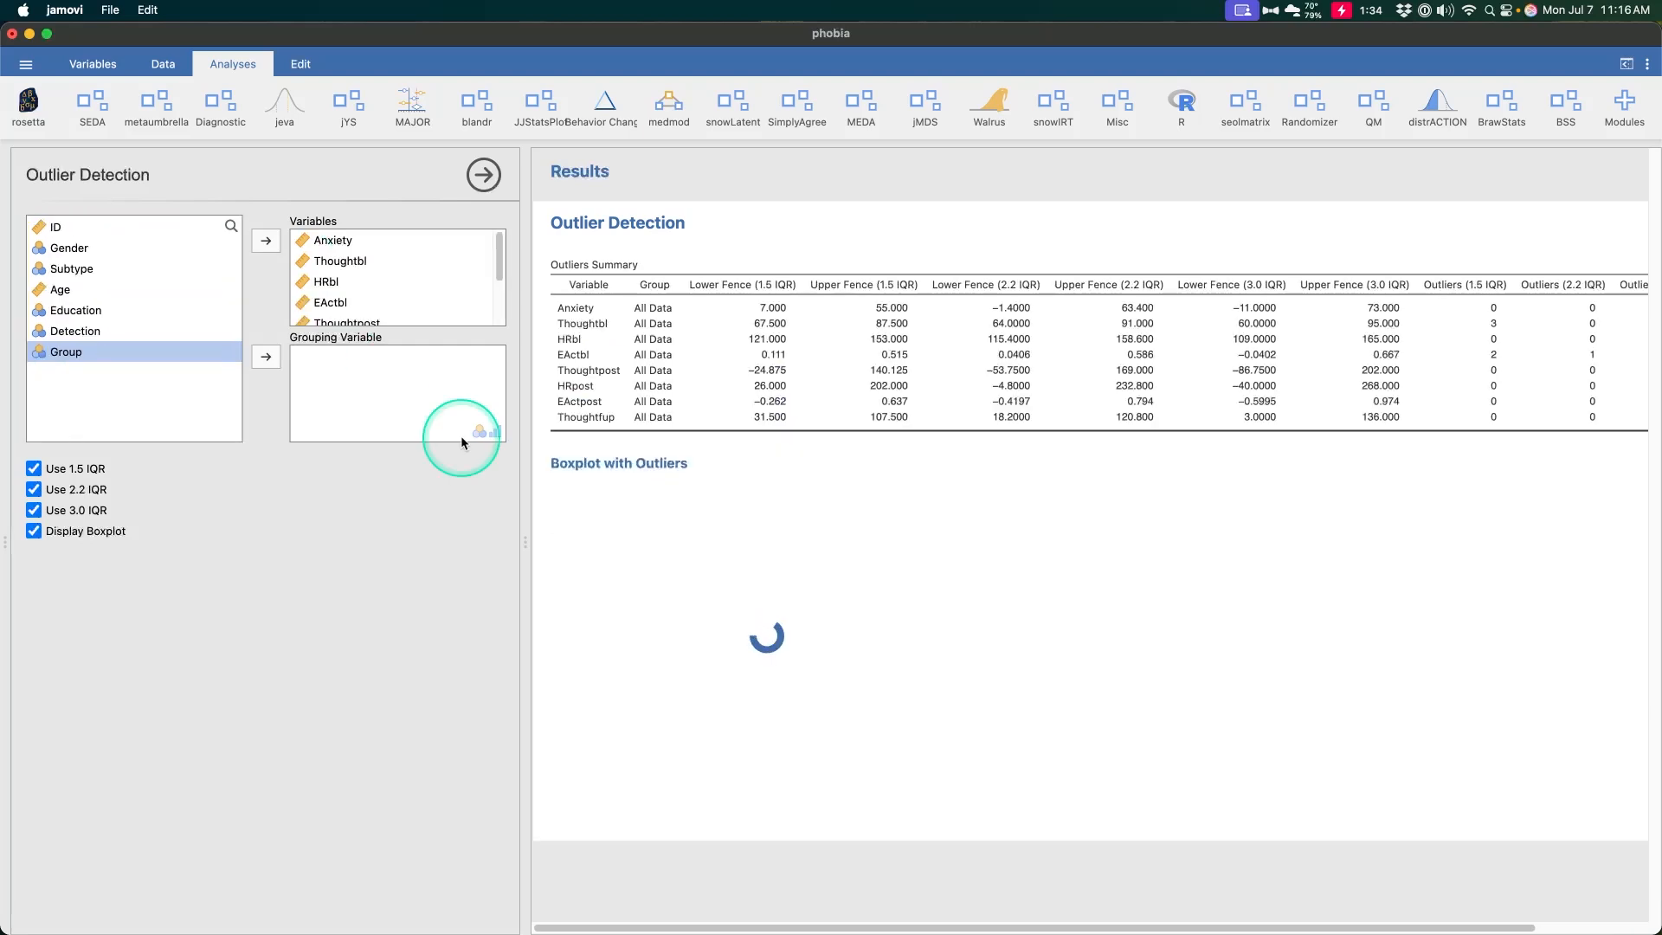
Examine the outlier counts for each IQR criterion in the summary table and the boxplots
scroll(1294, 341, "right", 3)
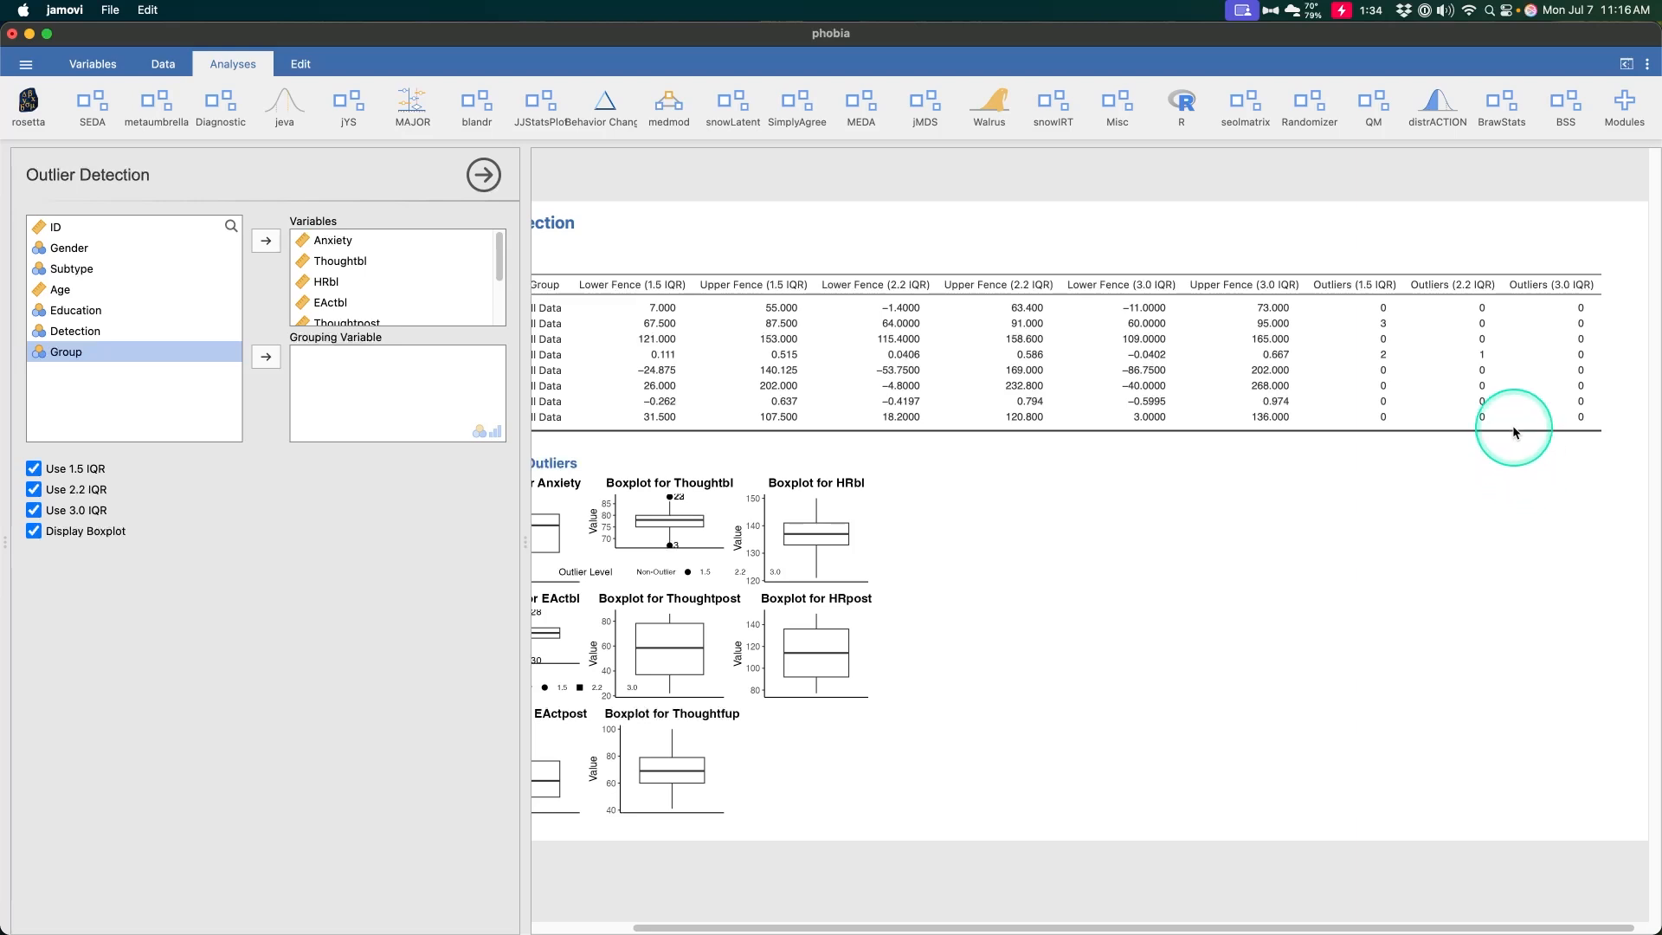
scroll(1482, 362, "left", 3)
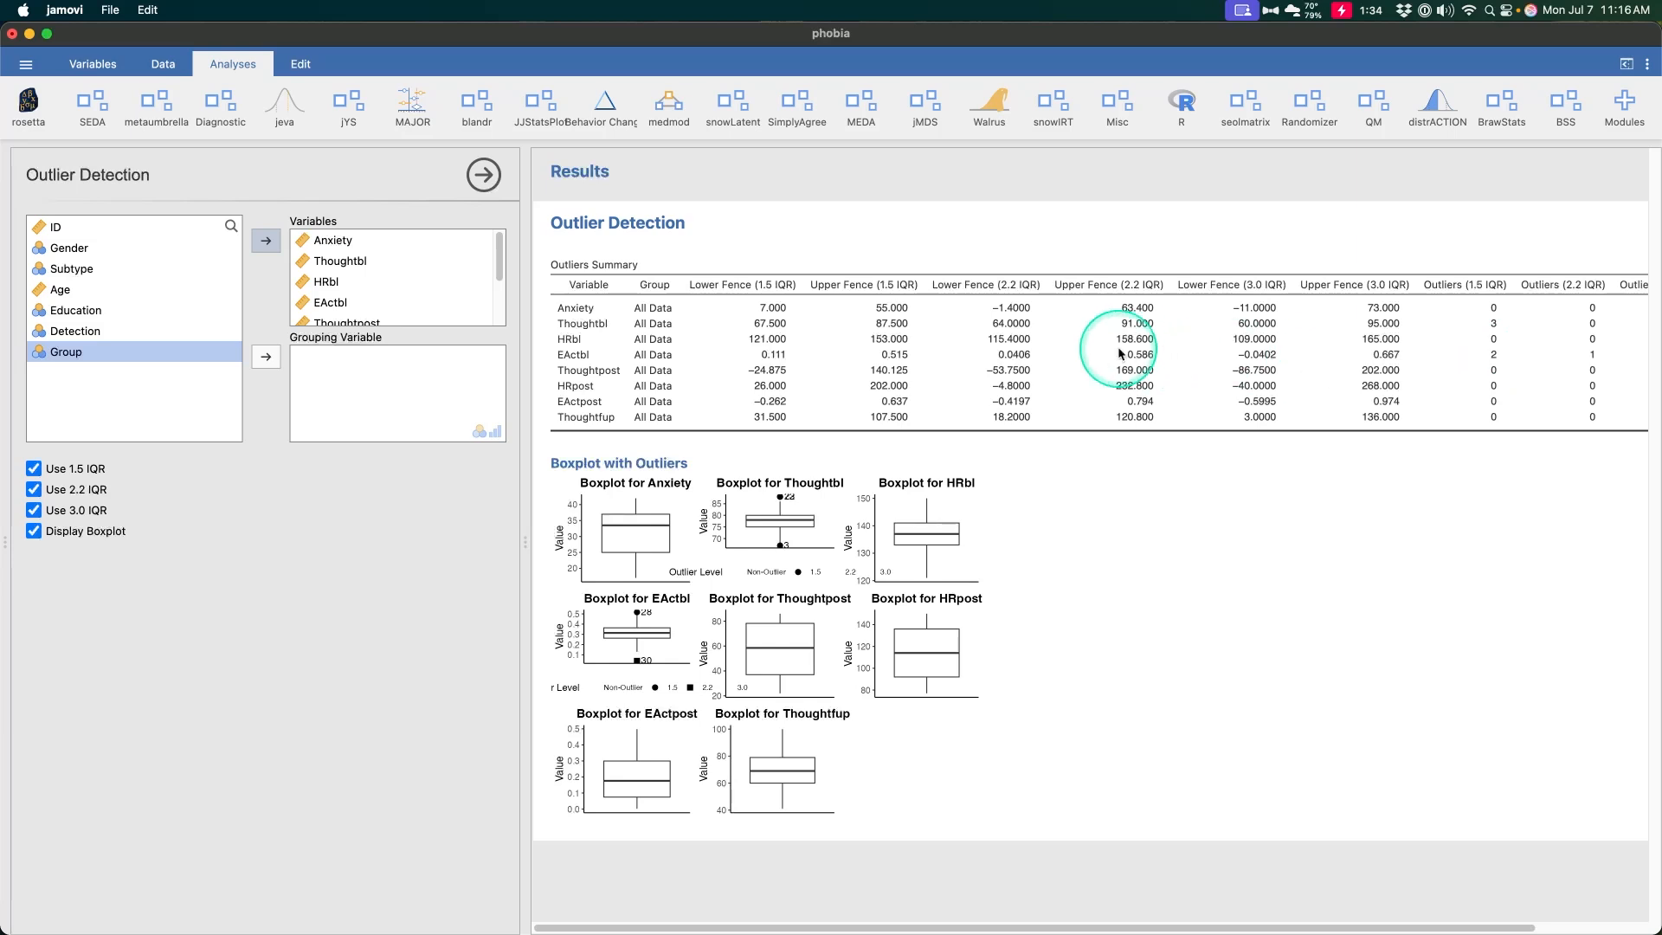
key("ctrl+alt+m")
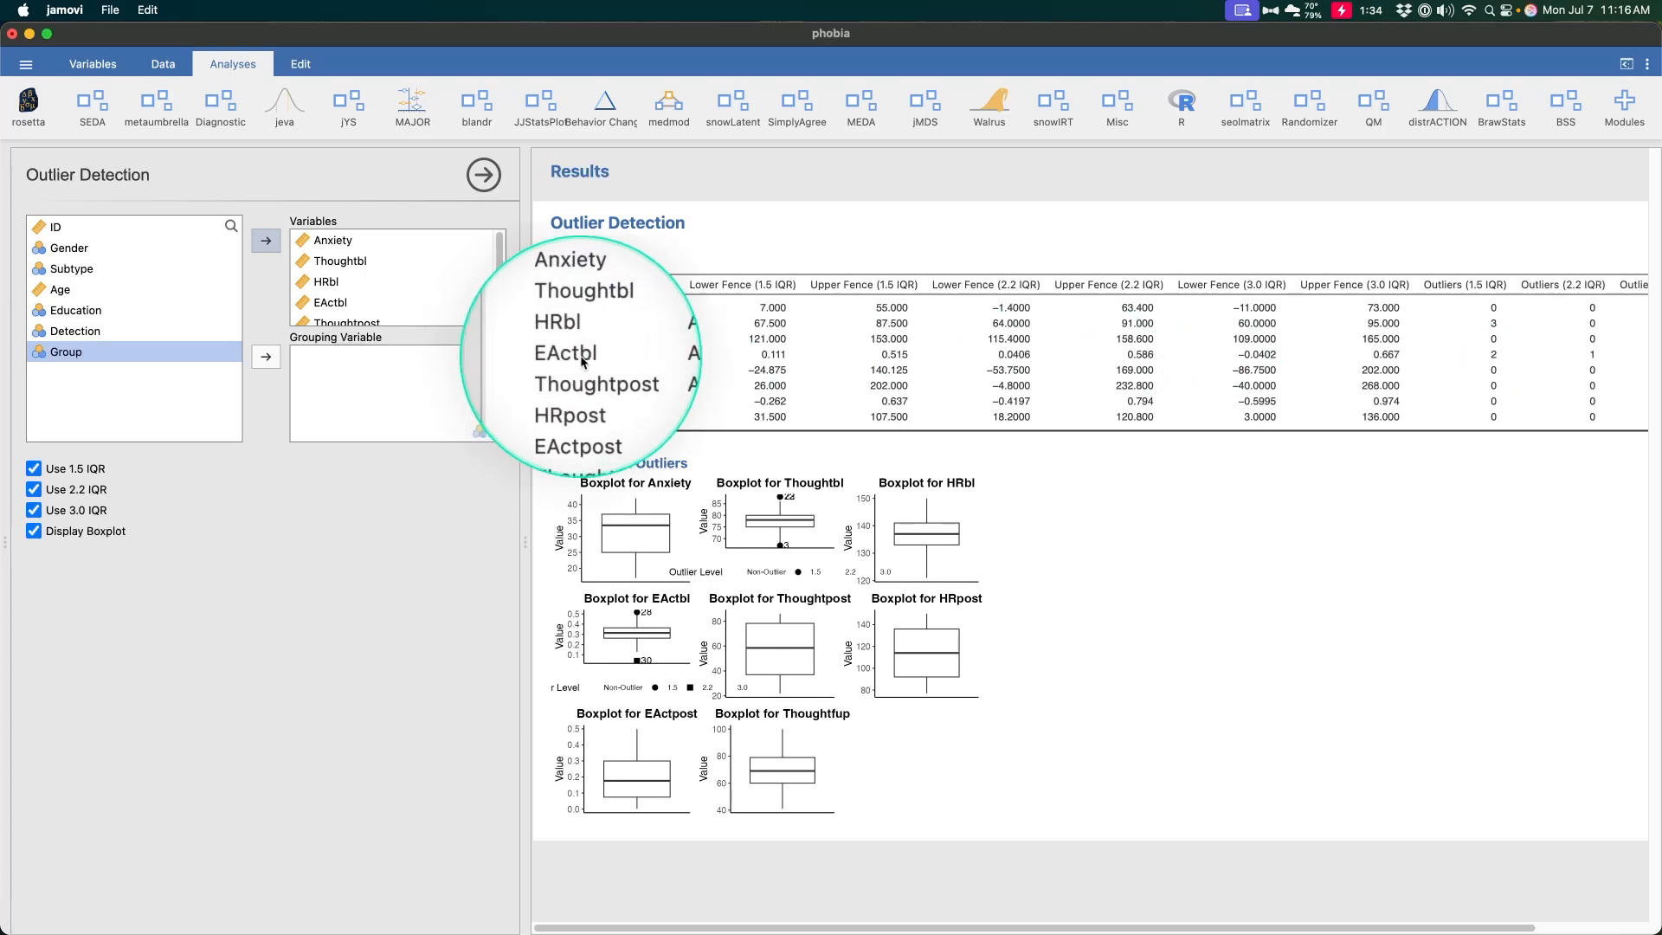
key("ctrl+alt+m")
scroll(572, 371, "right", 3)
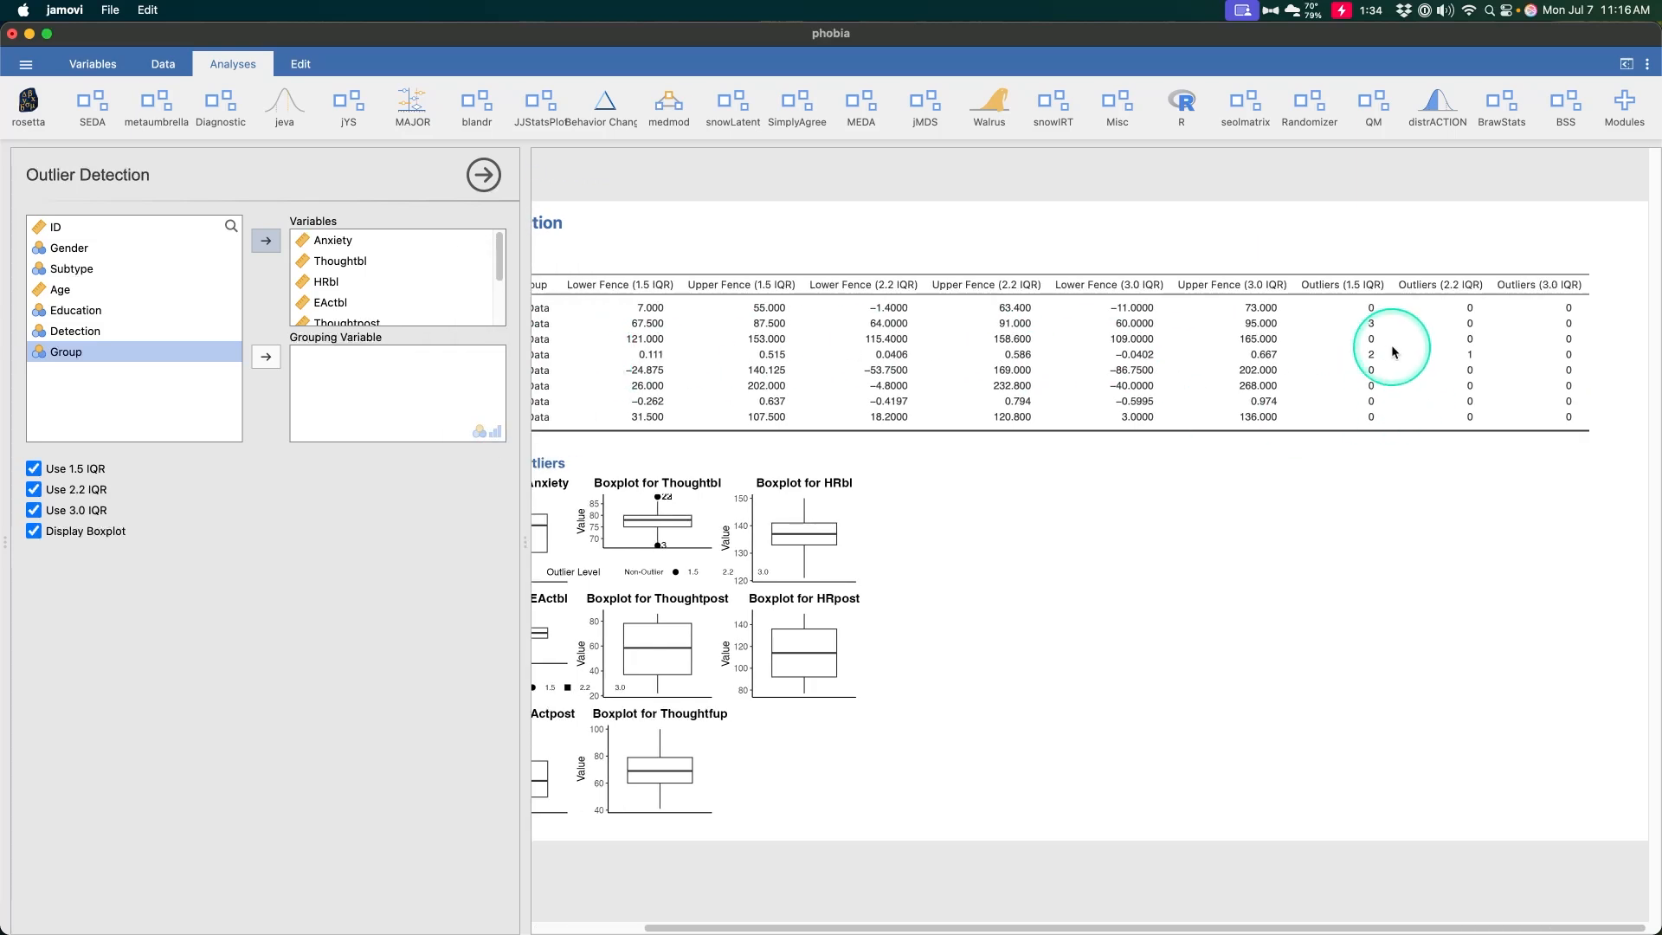
key("ctrl+alt+m")
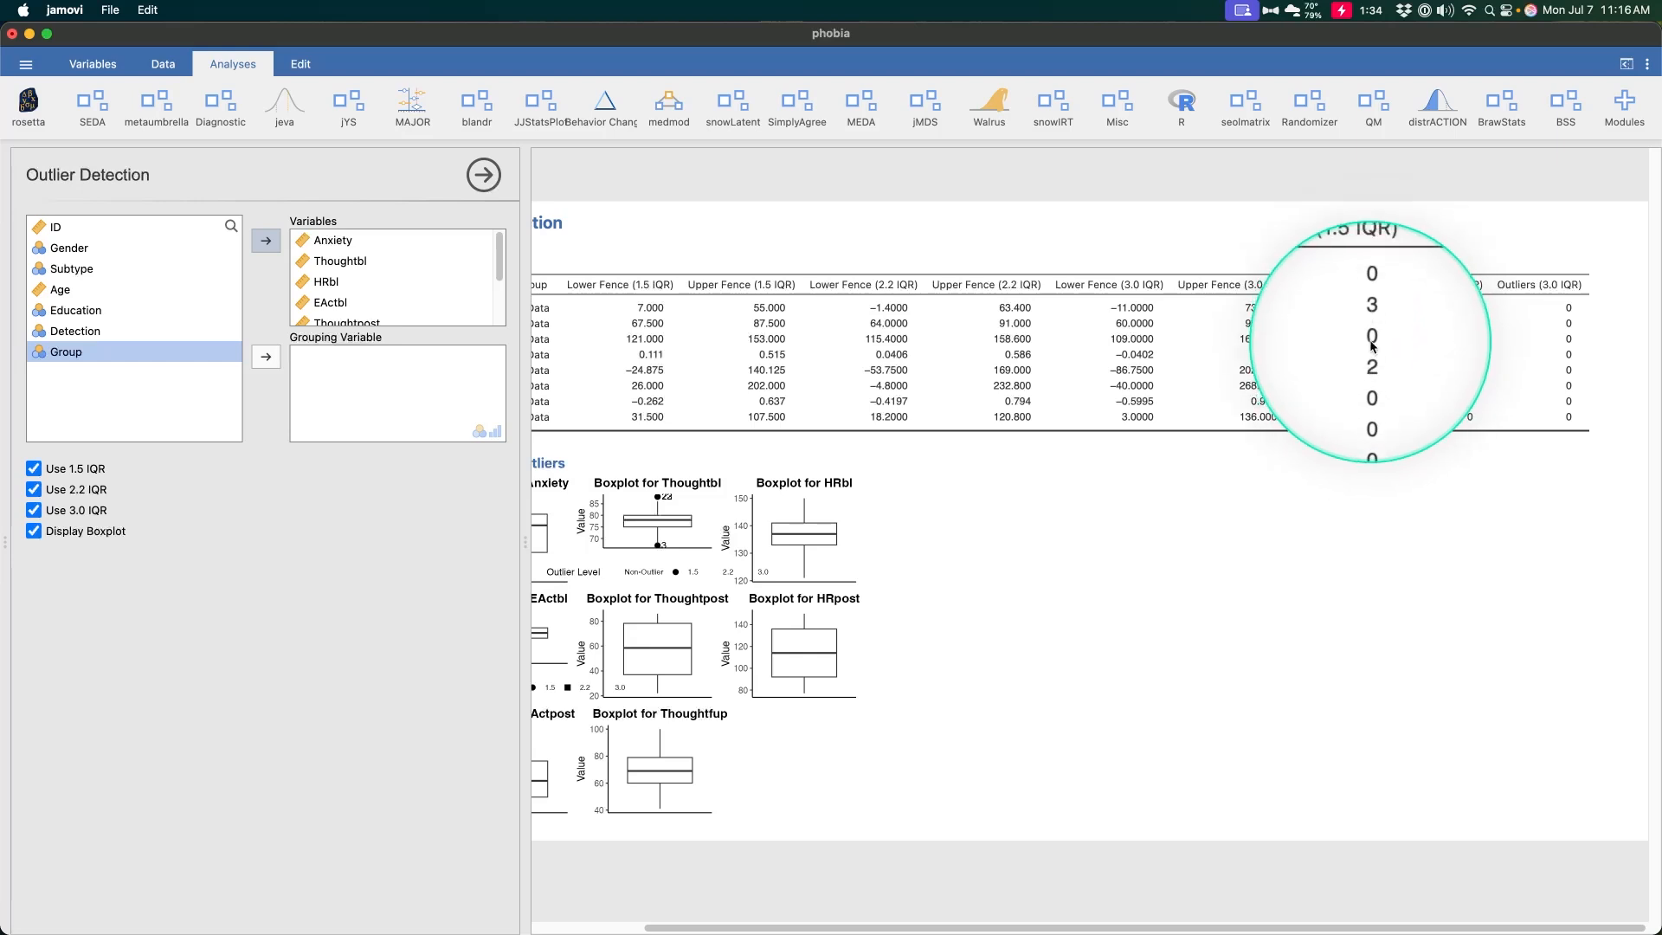
key("ctrl+alt+m")
key("ctrl+alt+m")
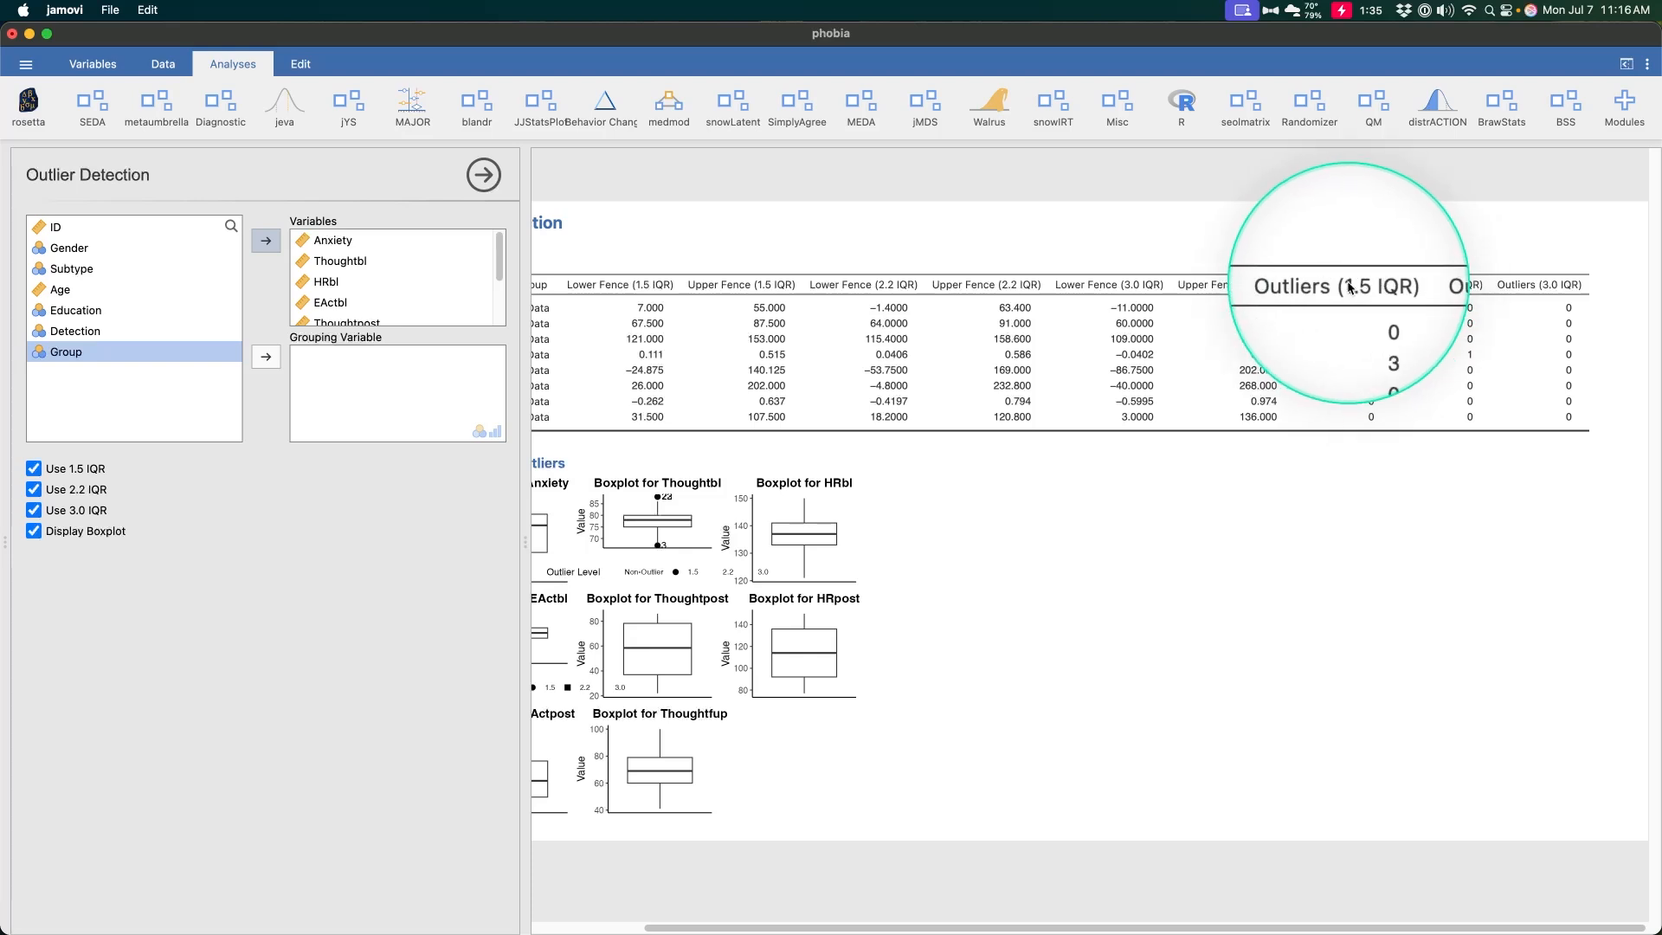
key("ctrl+alt+m")
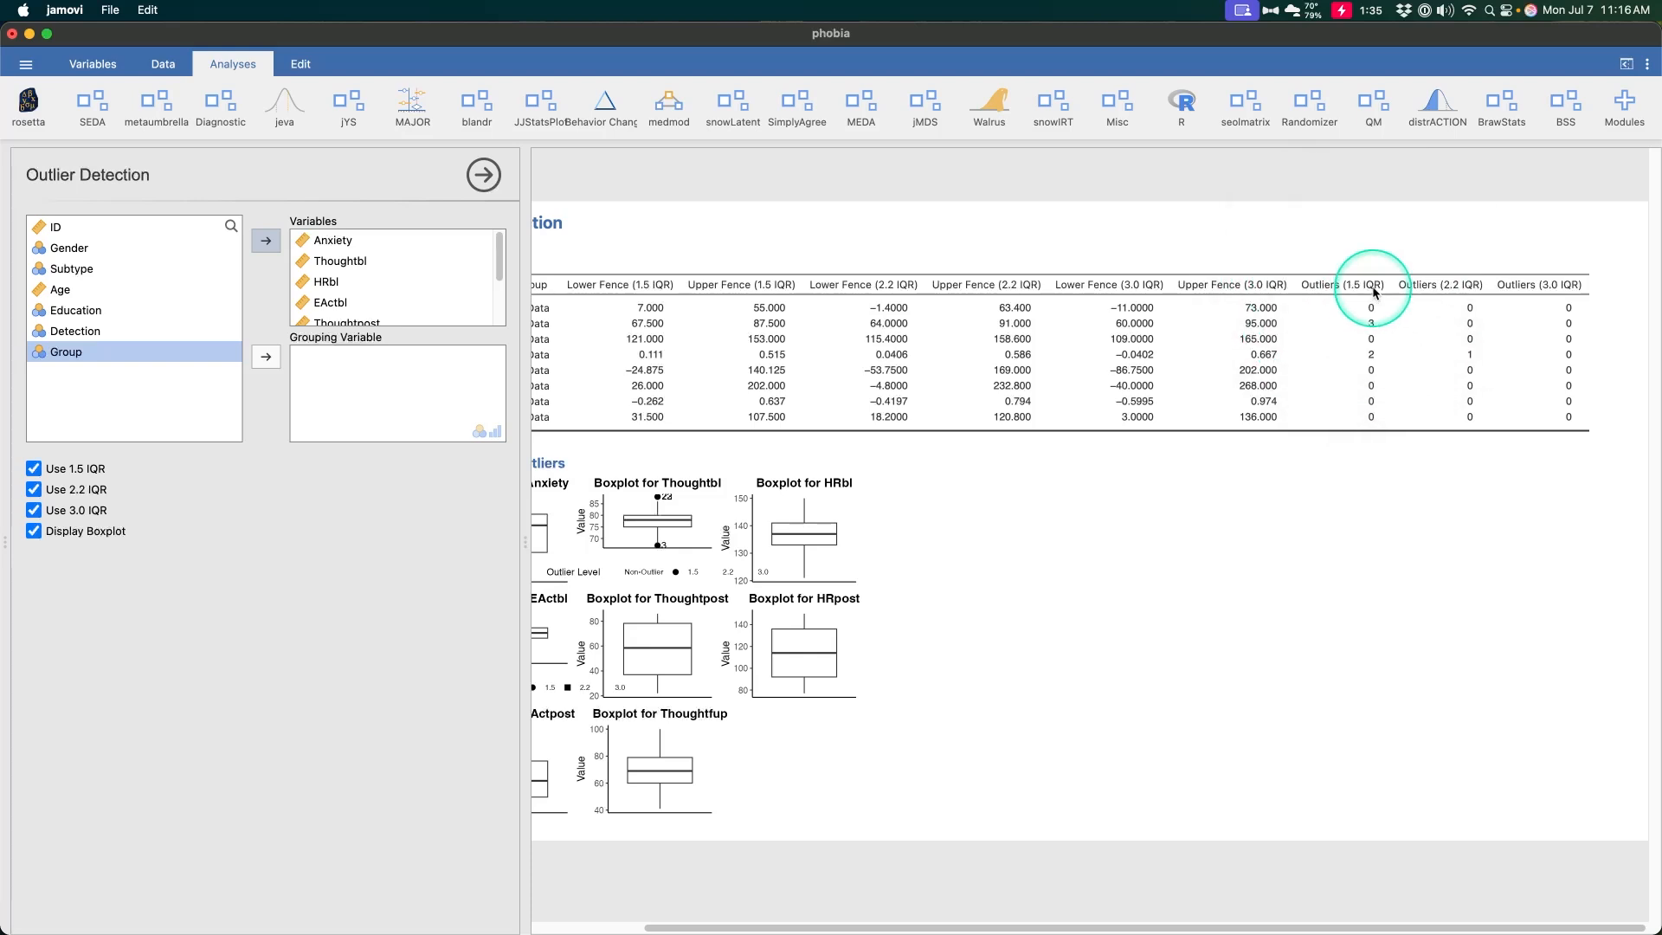
key("ctrl+alt+m")
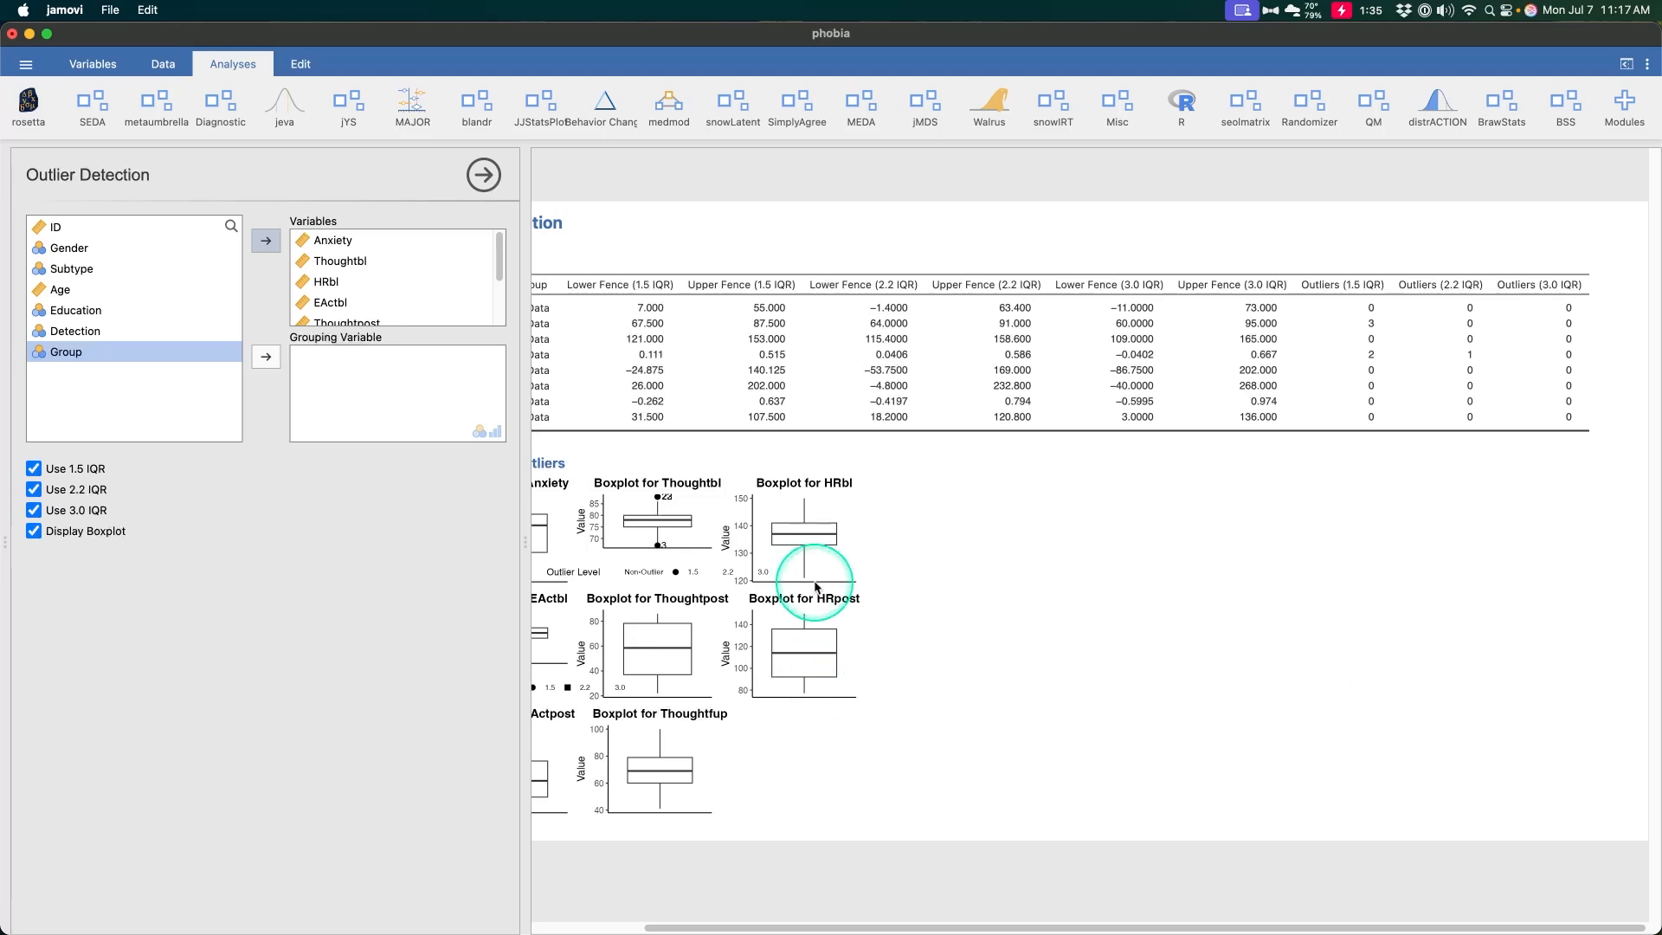
scroll(831, 658, "left", 3)
key("alt")
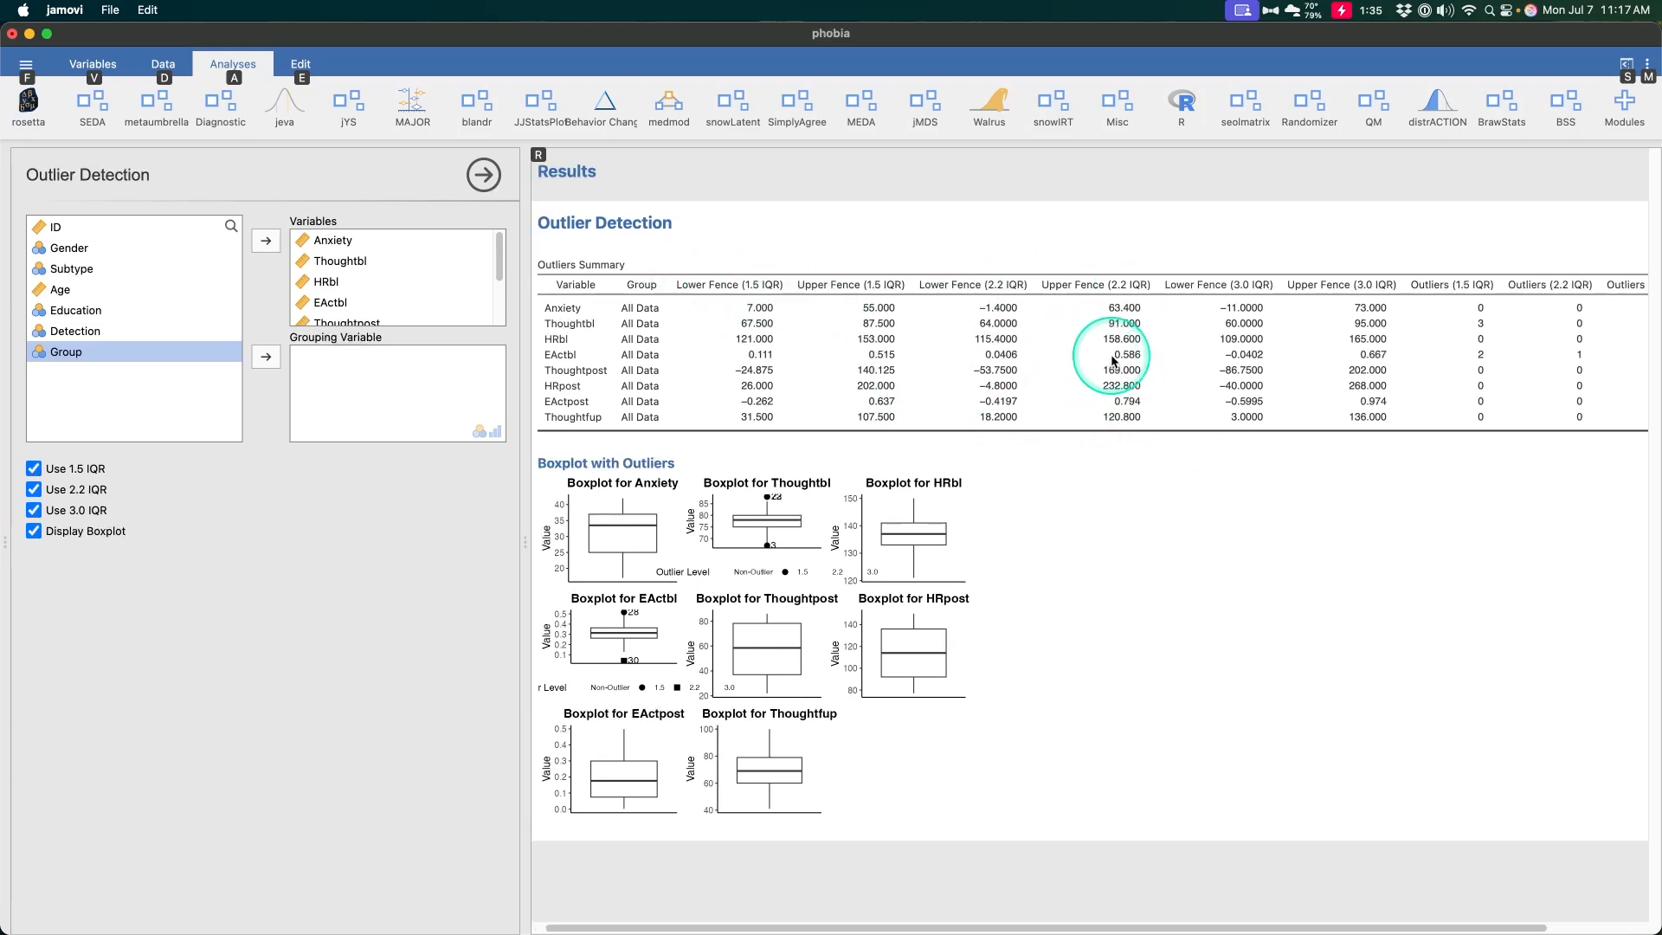
scroll(1112, 373, "right", 3)
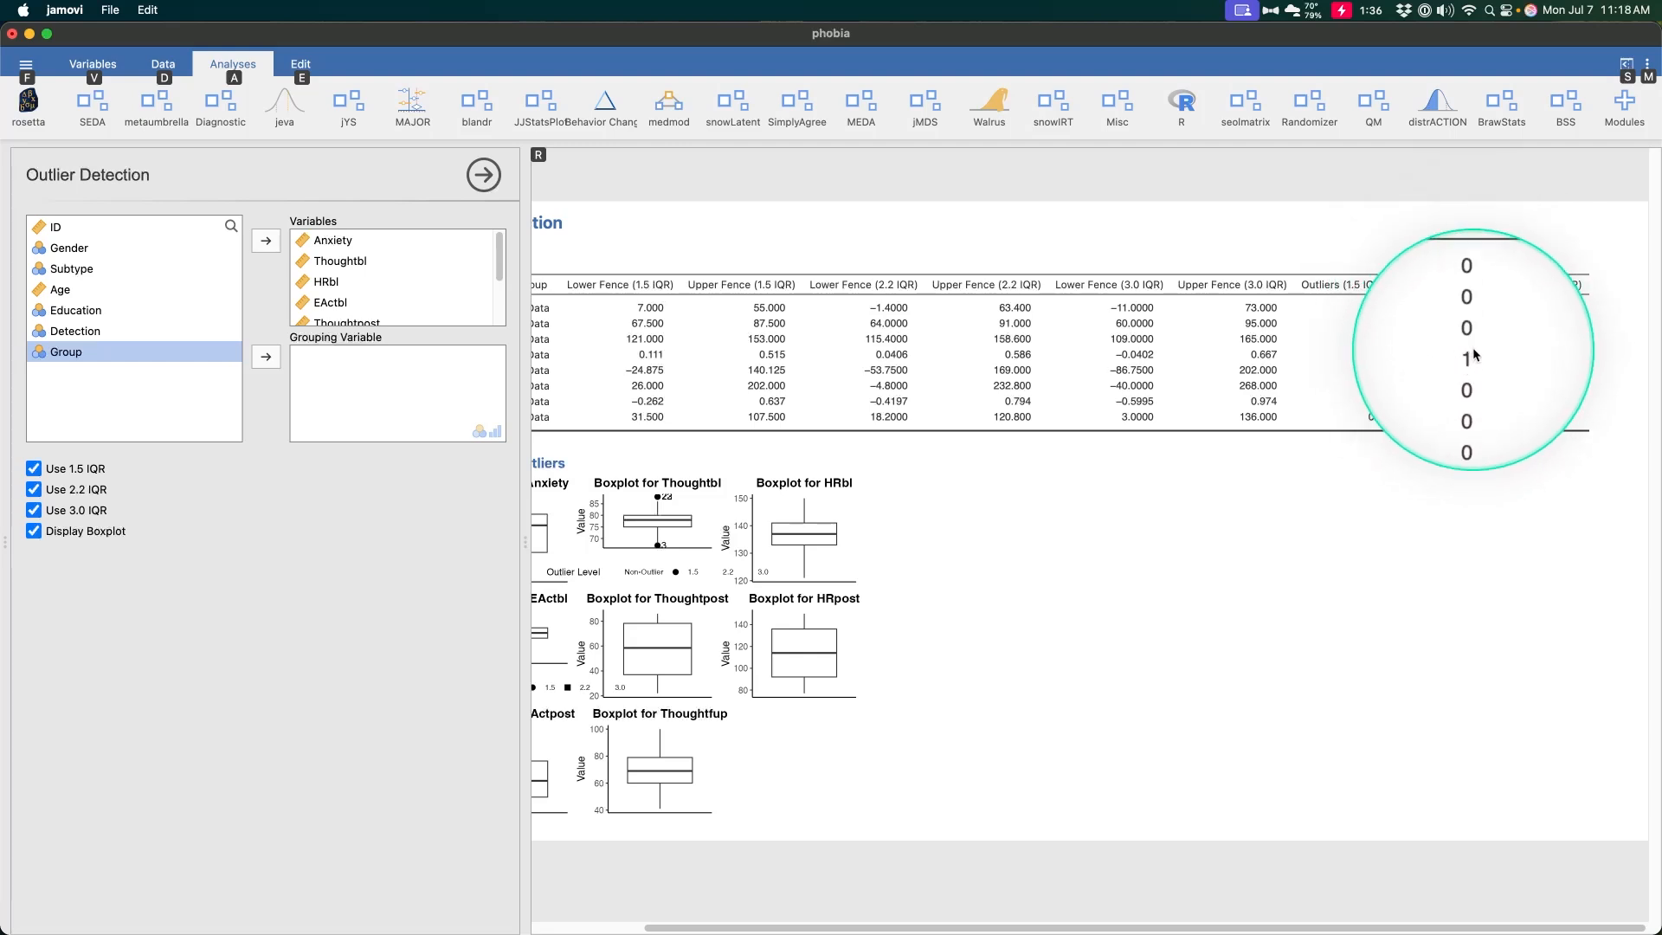
scroll(1224, 352, "left", 3)
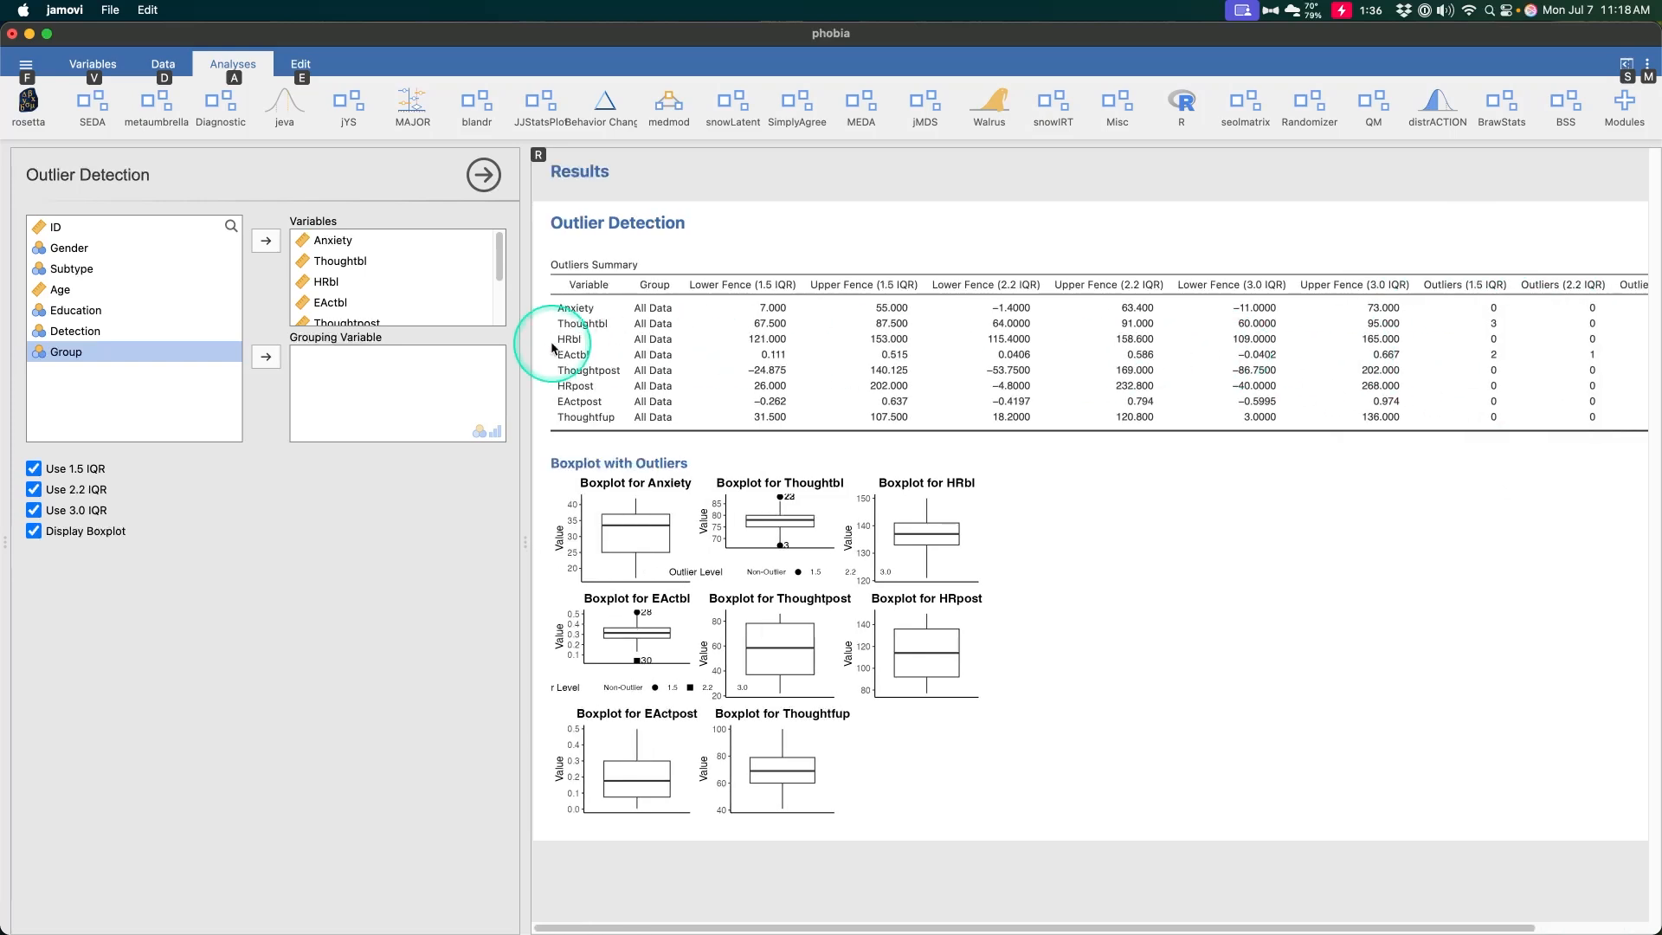
scroll(1155, 374, "right", 3)
scroll(1155, 374, "right", 1)
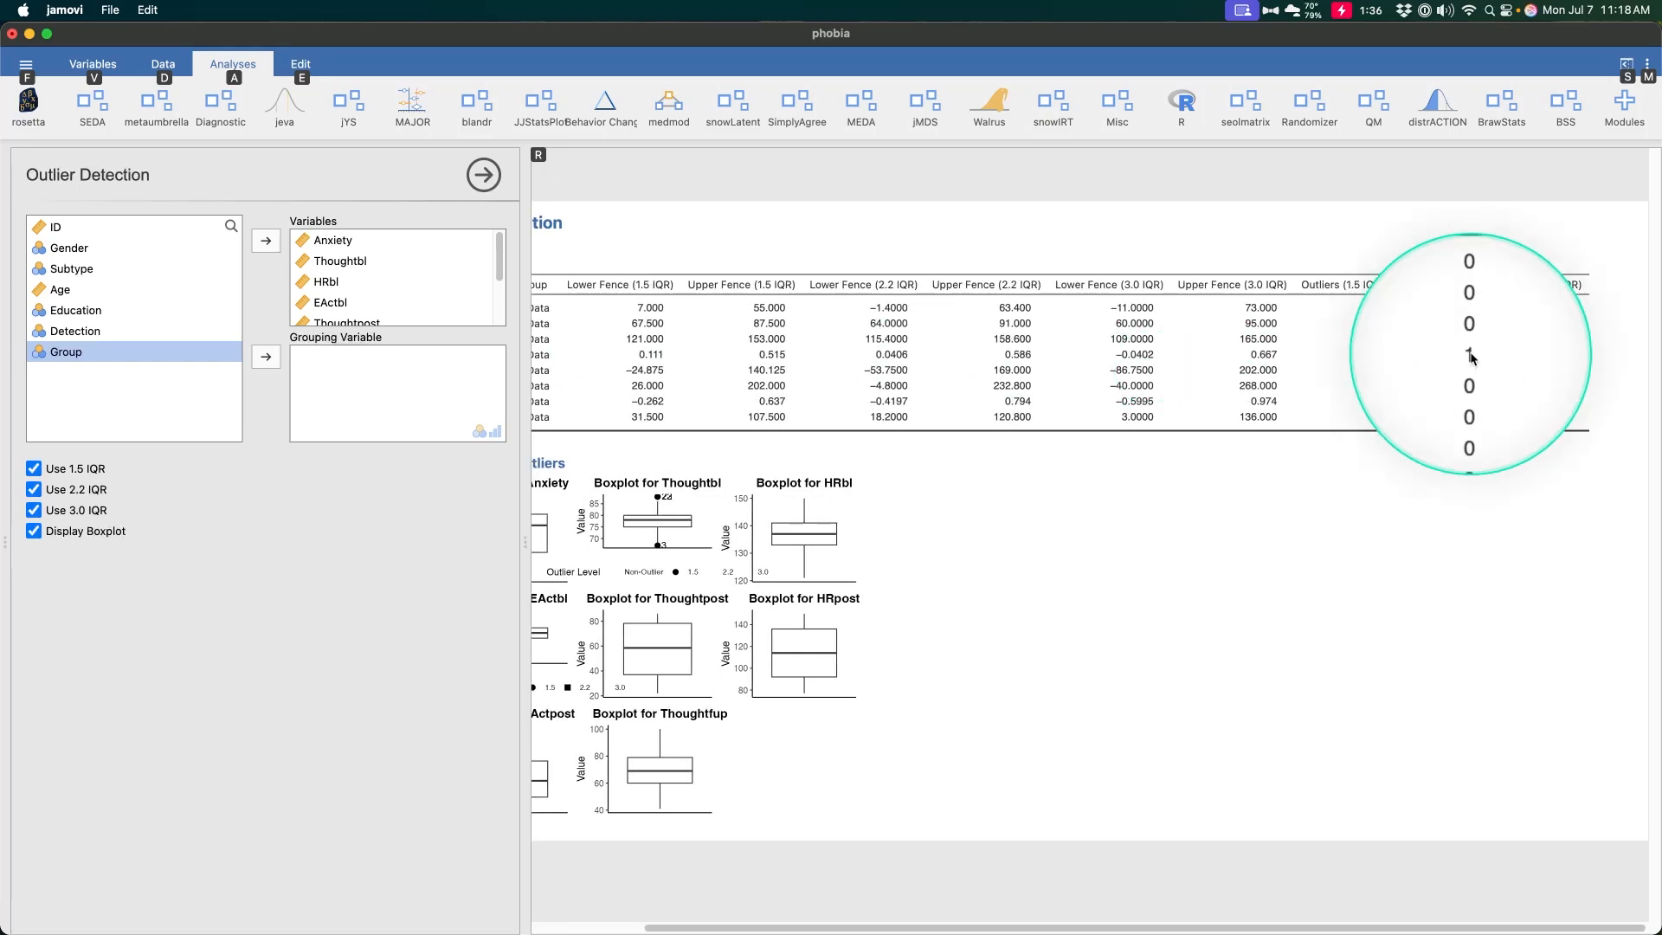
scroll(1409, 390, "left", 3)
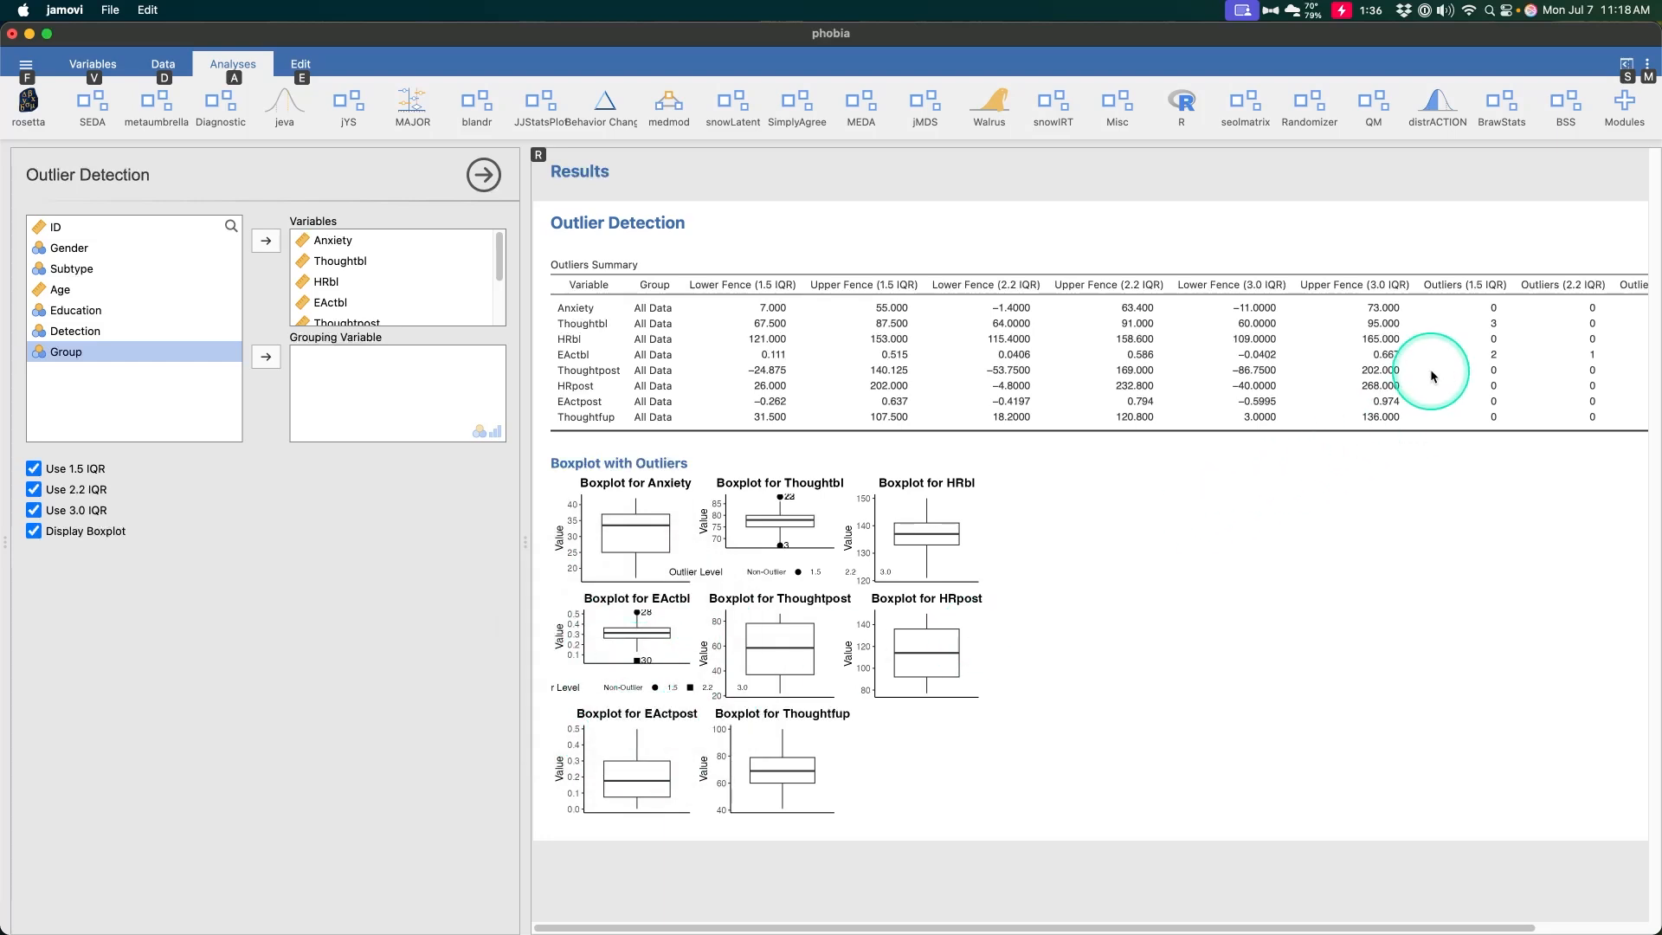
scroll(1432, 377, "right", 3)
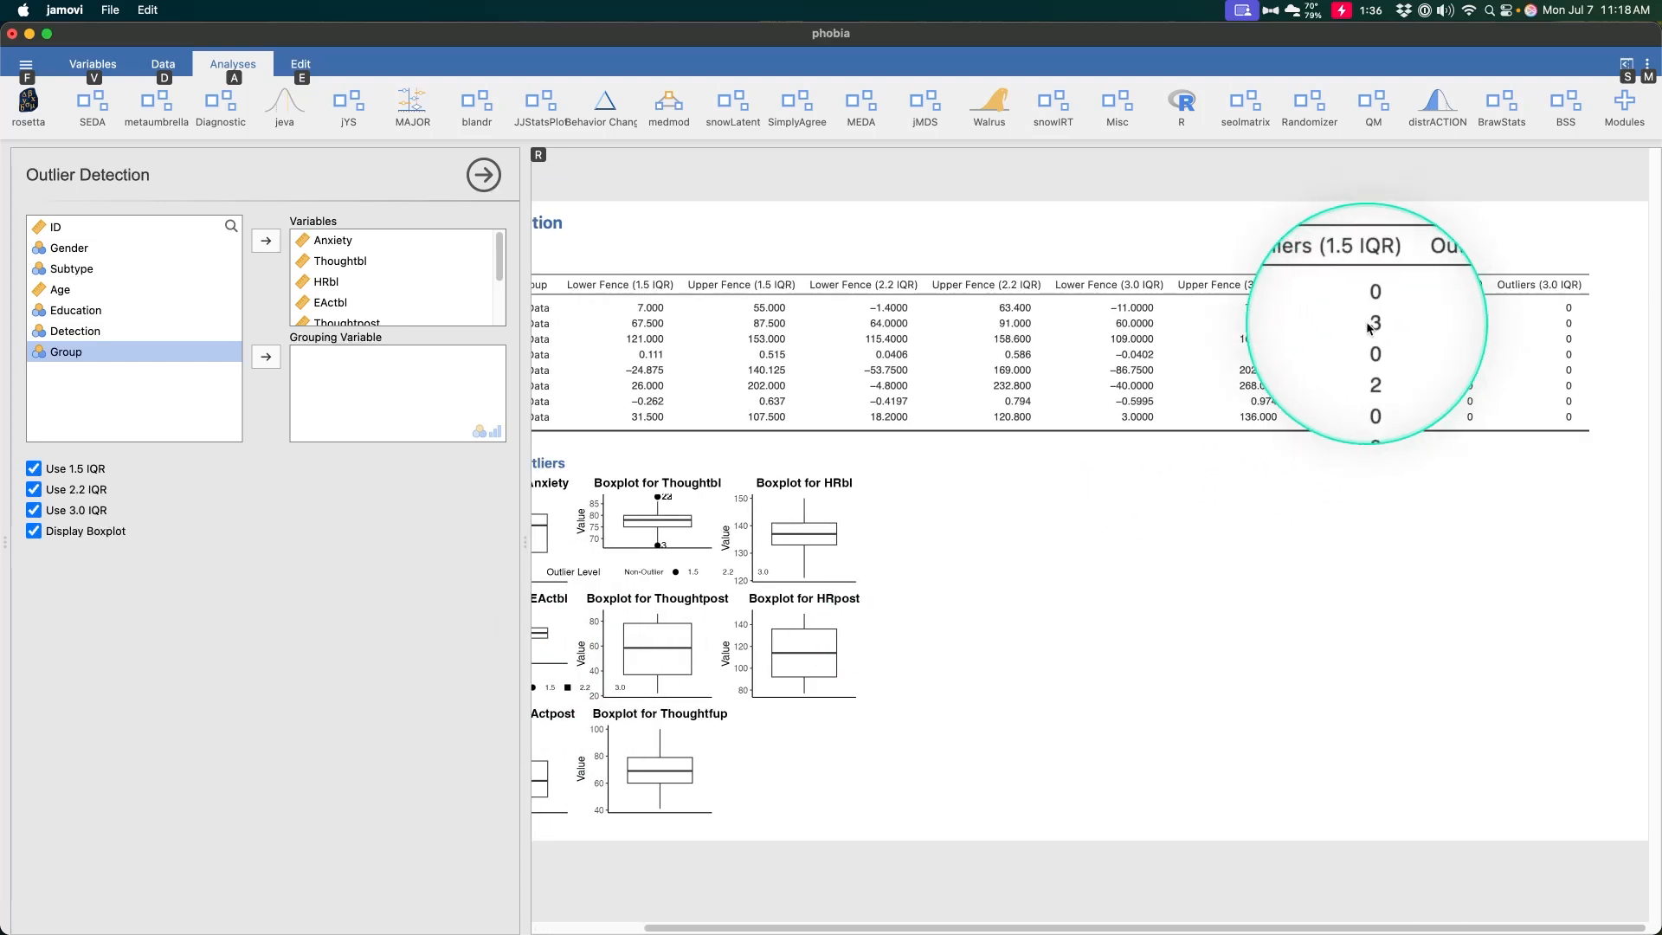
scroll(557, 326, "left", 3)
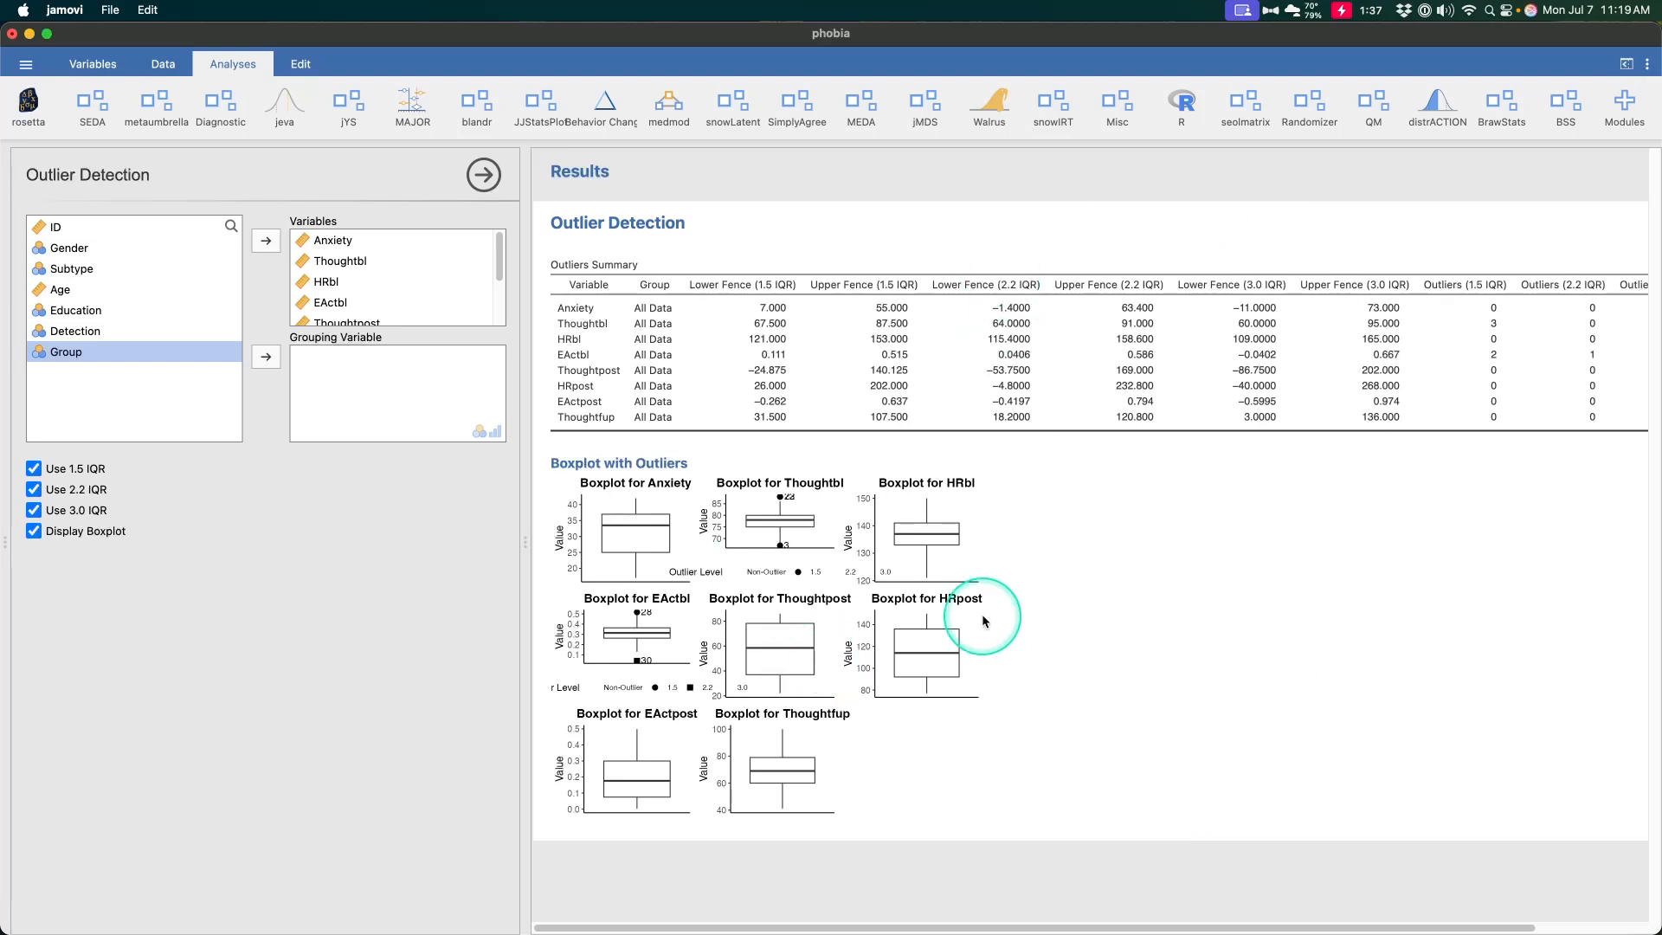
Open the BSS Outlier Detection analysis using the Modified Z-Score method
left_click(1563, 104)
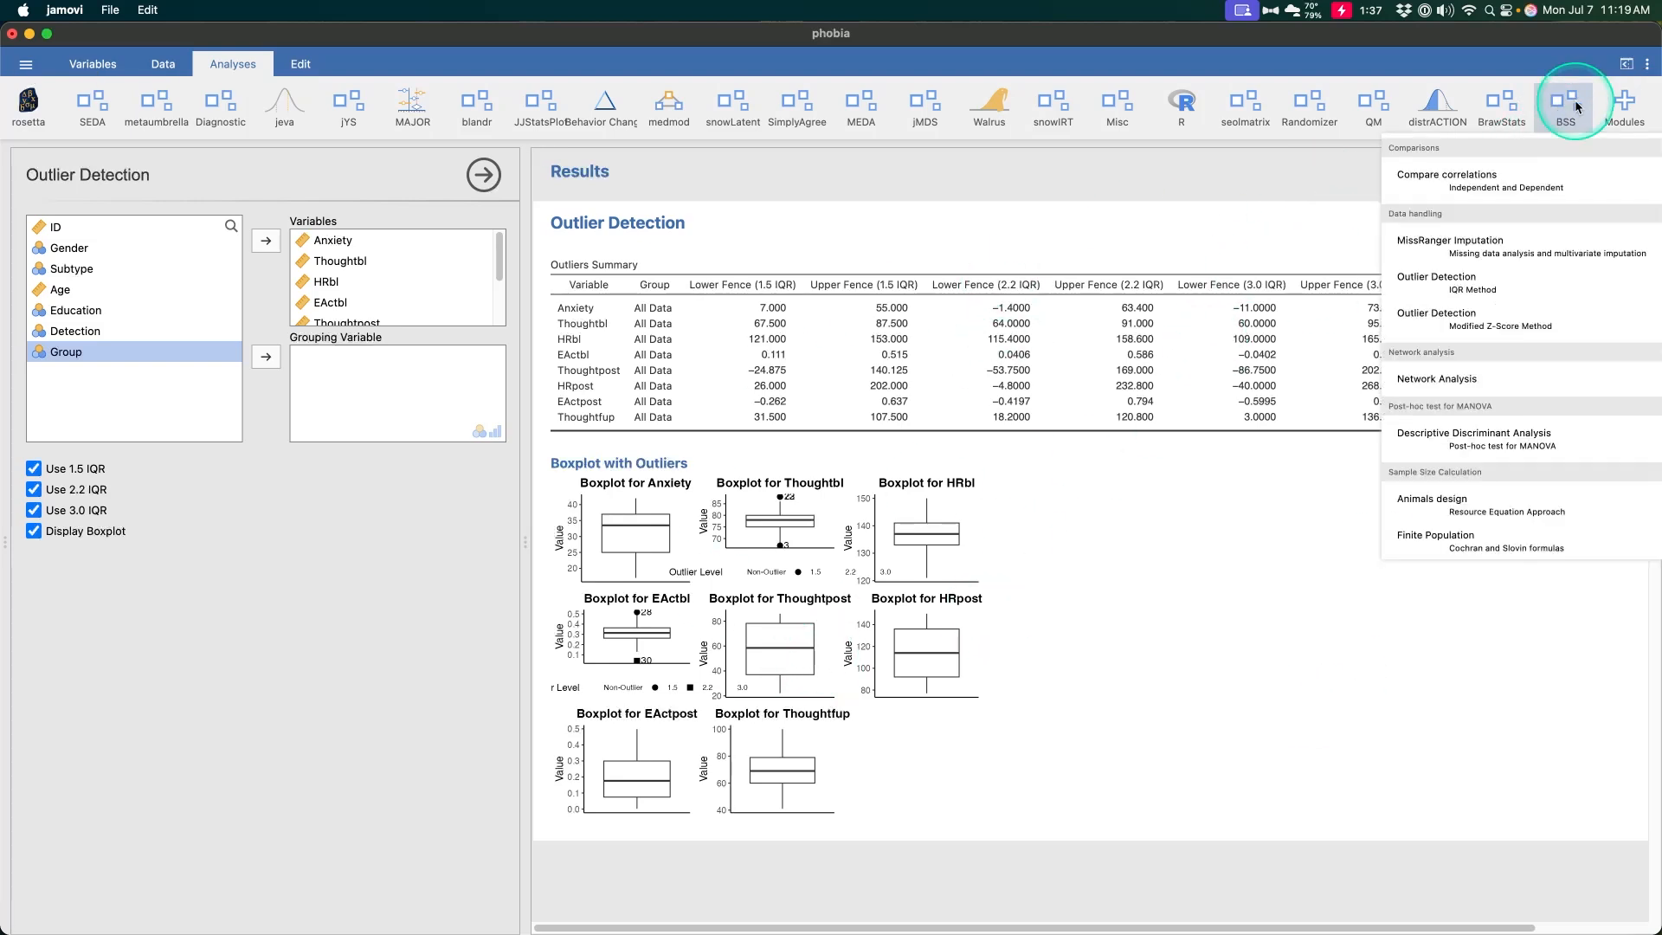
left_click(1485, 322)
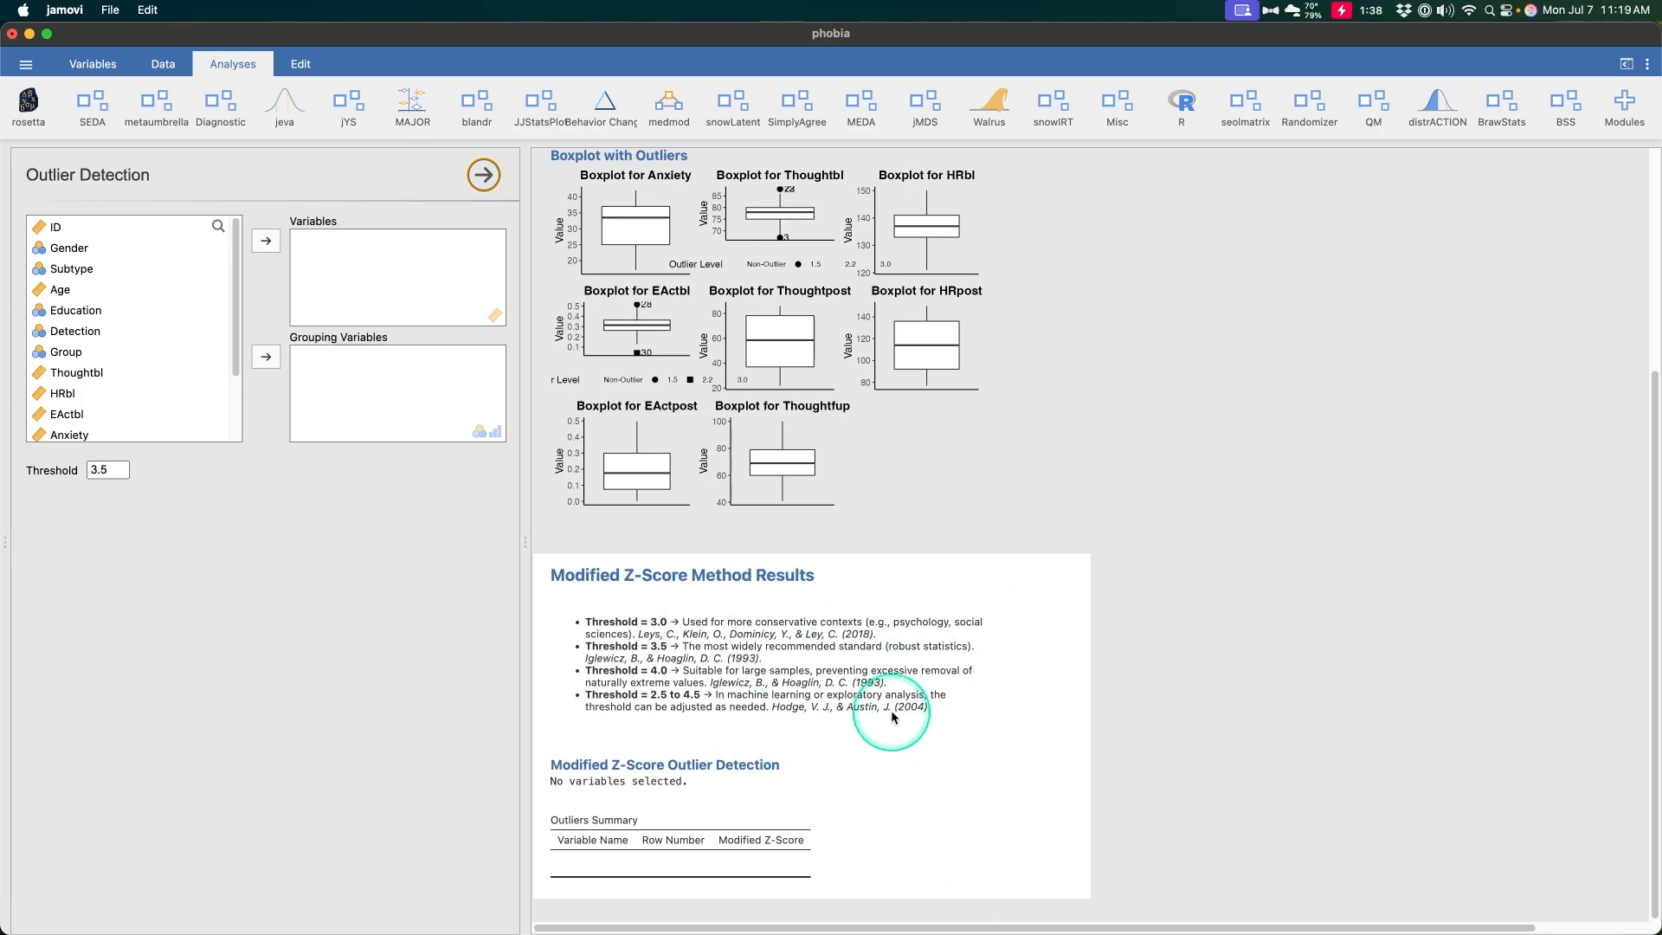
key("ctrl+alt+m")
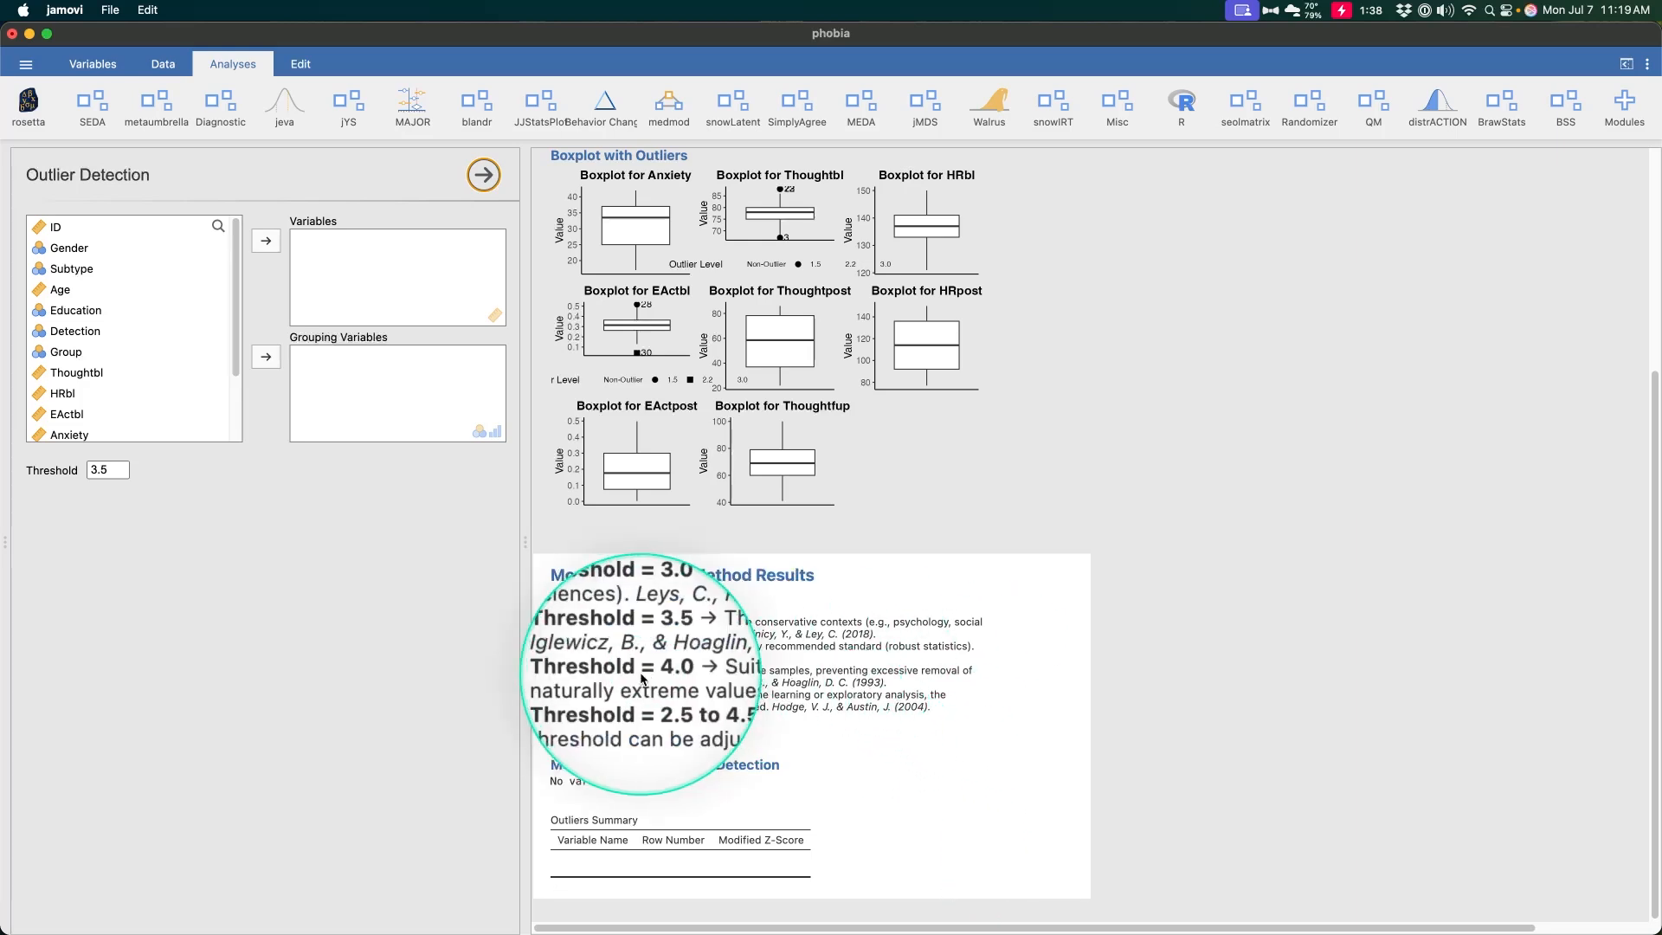
key("ctrl+alt+m")
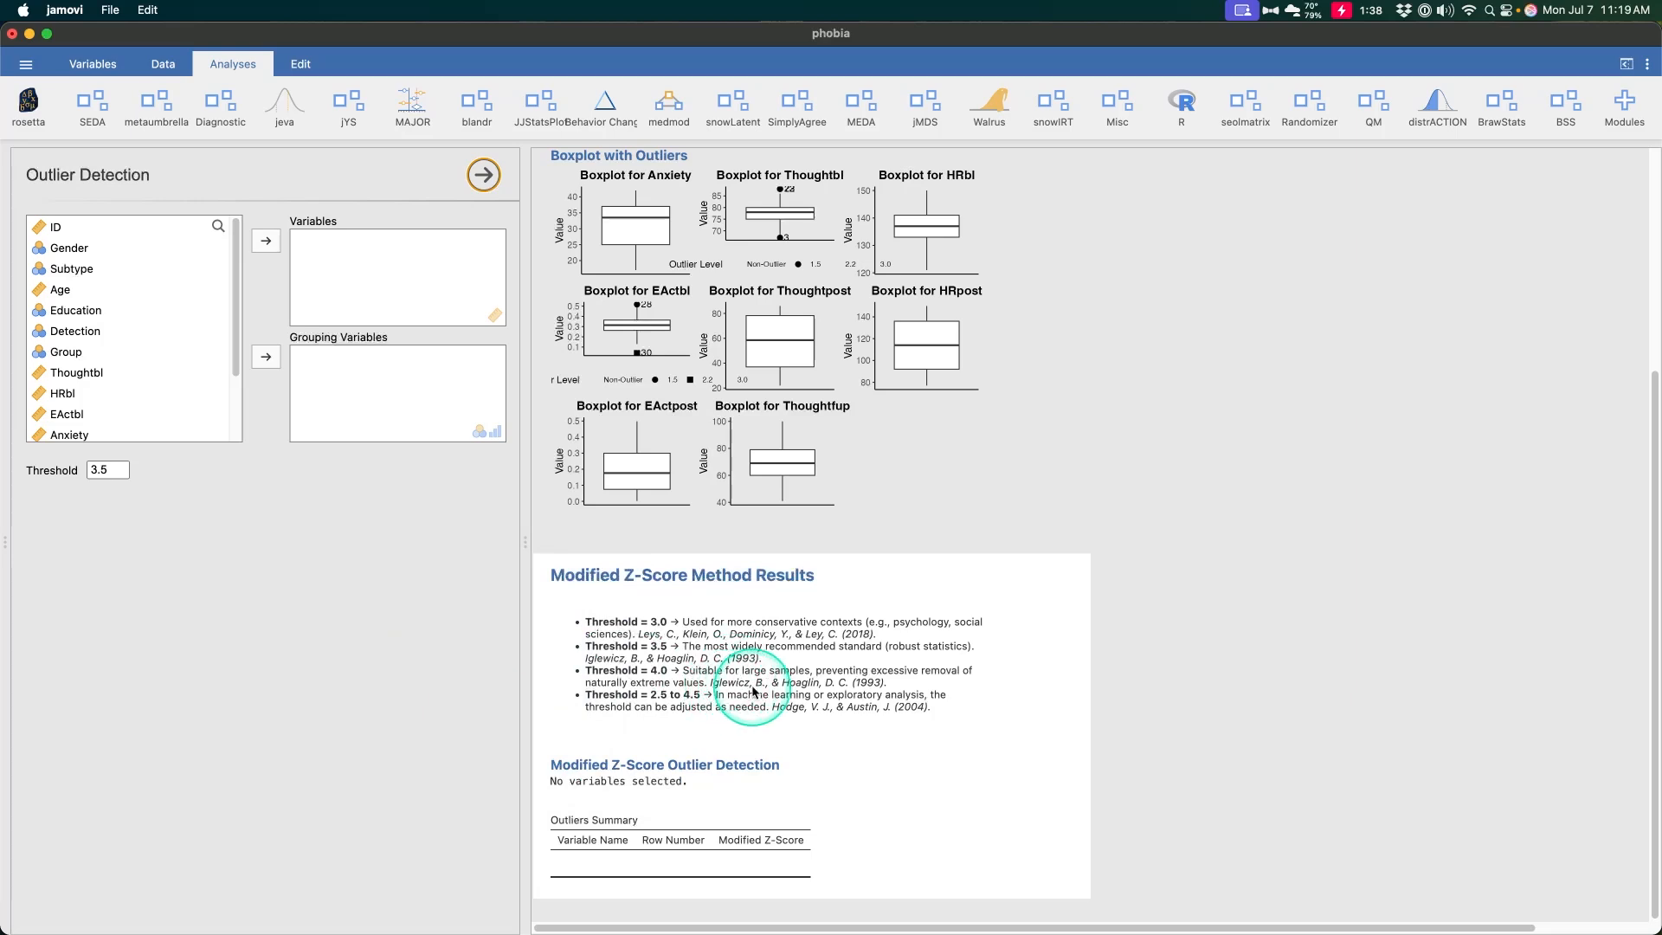
key("ctrl+alt+m")
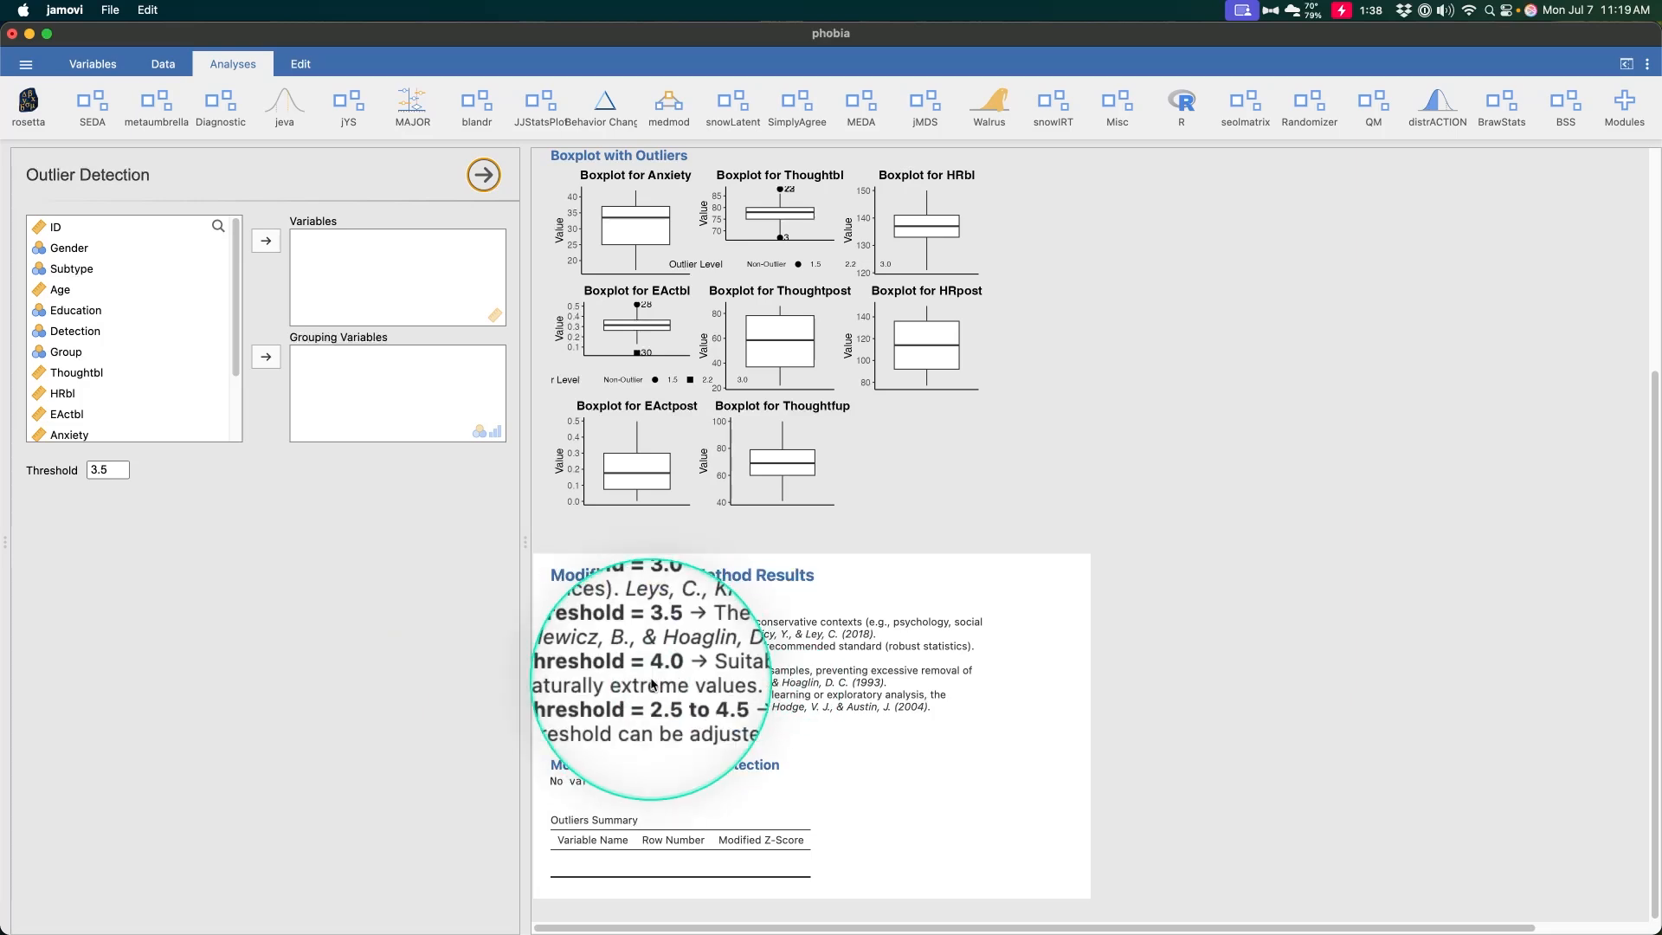
key("ctrl+alt+m")
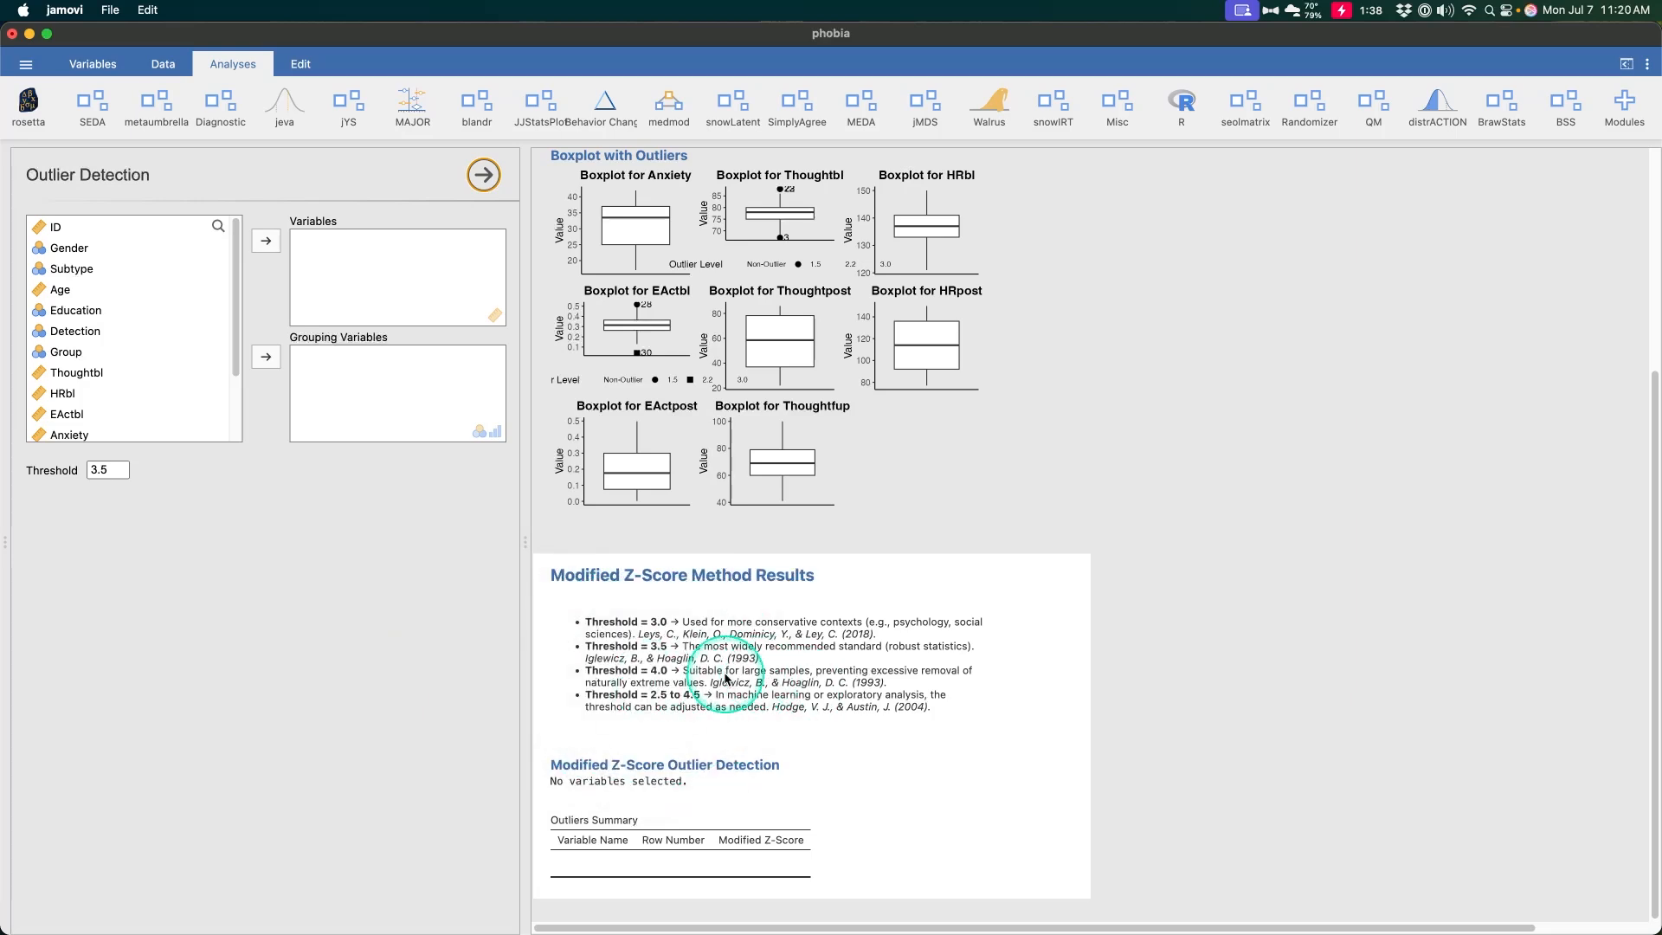
key("ctrl+alt+m")
key("ctrl+alt+m")
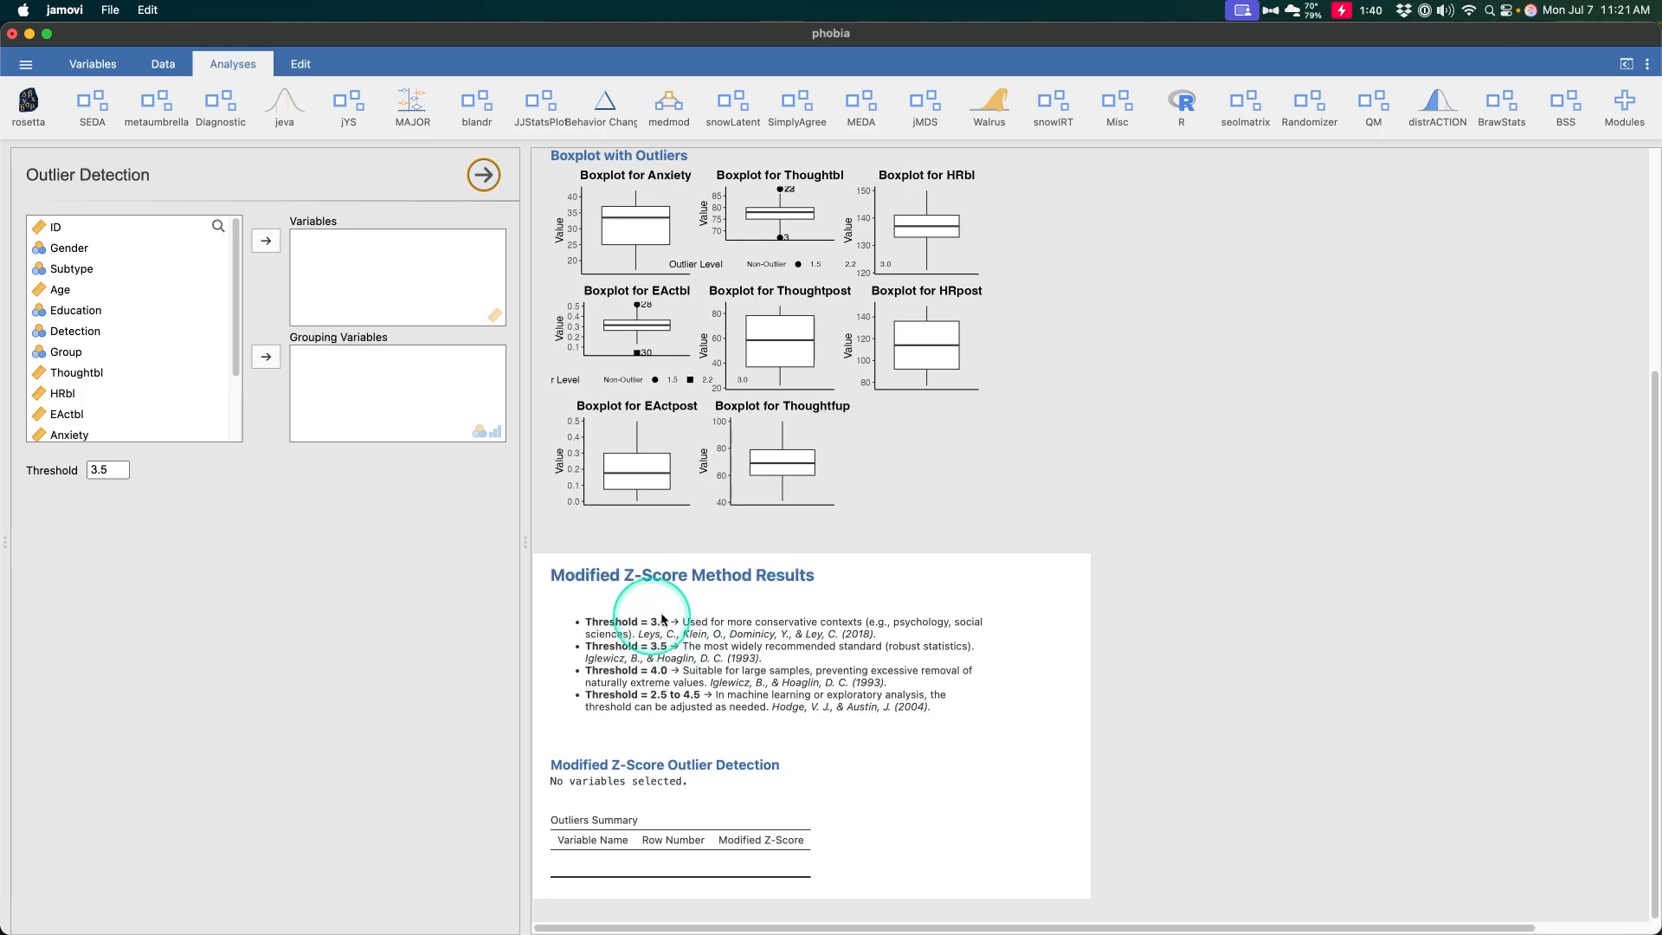
Add Thoughtbl to the Modified Z-Score Outlier Detection variables
left_click(105, 376)
left_click(266, 241)
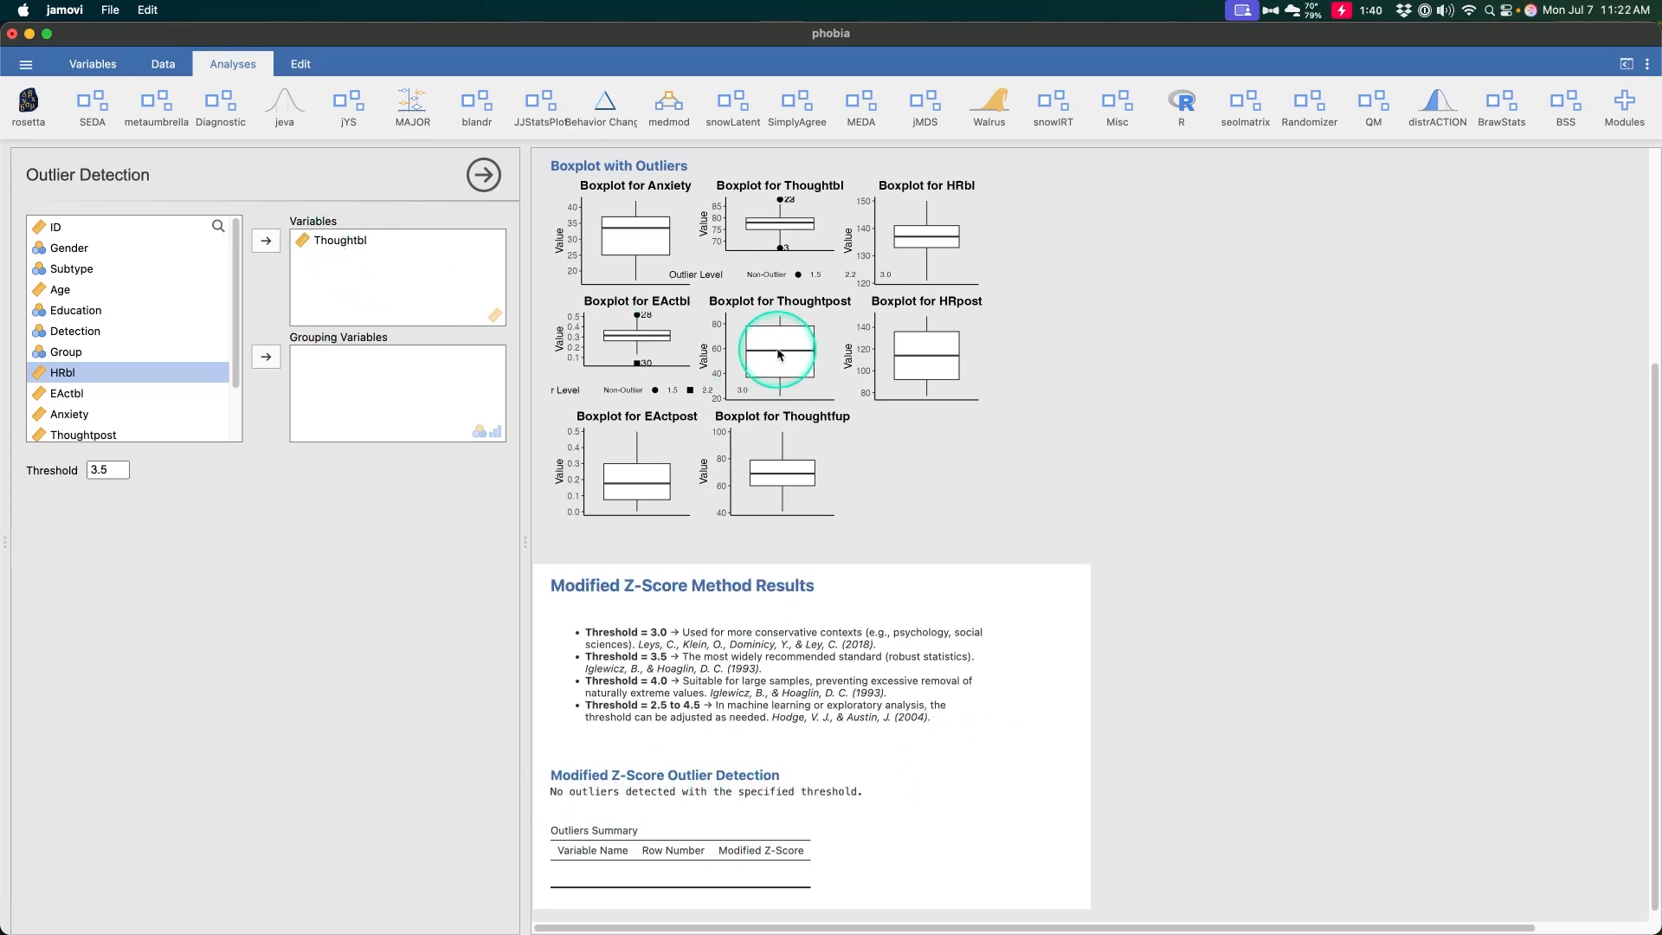
scroll(779, 355, "up", 5)
scroll(1489, 373, "right", 3)
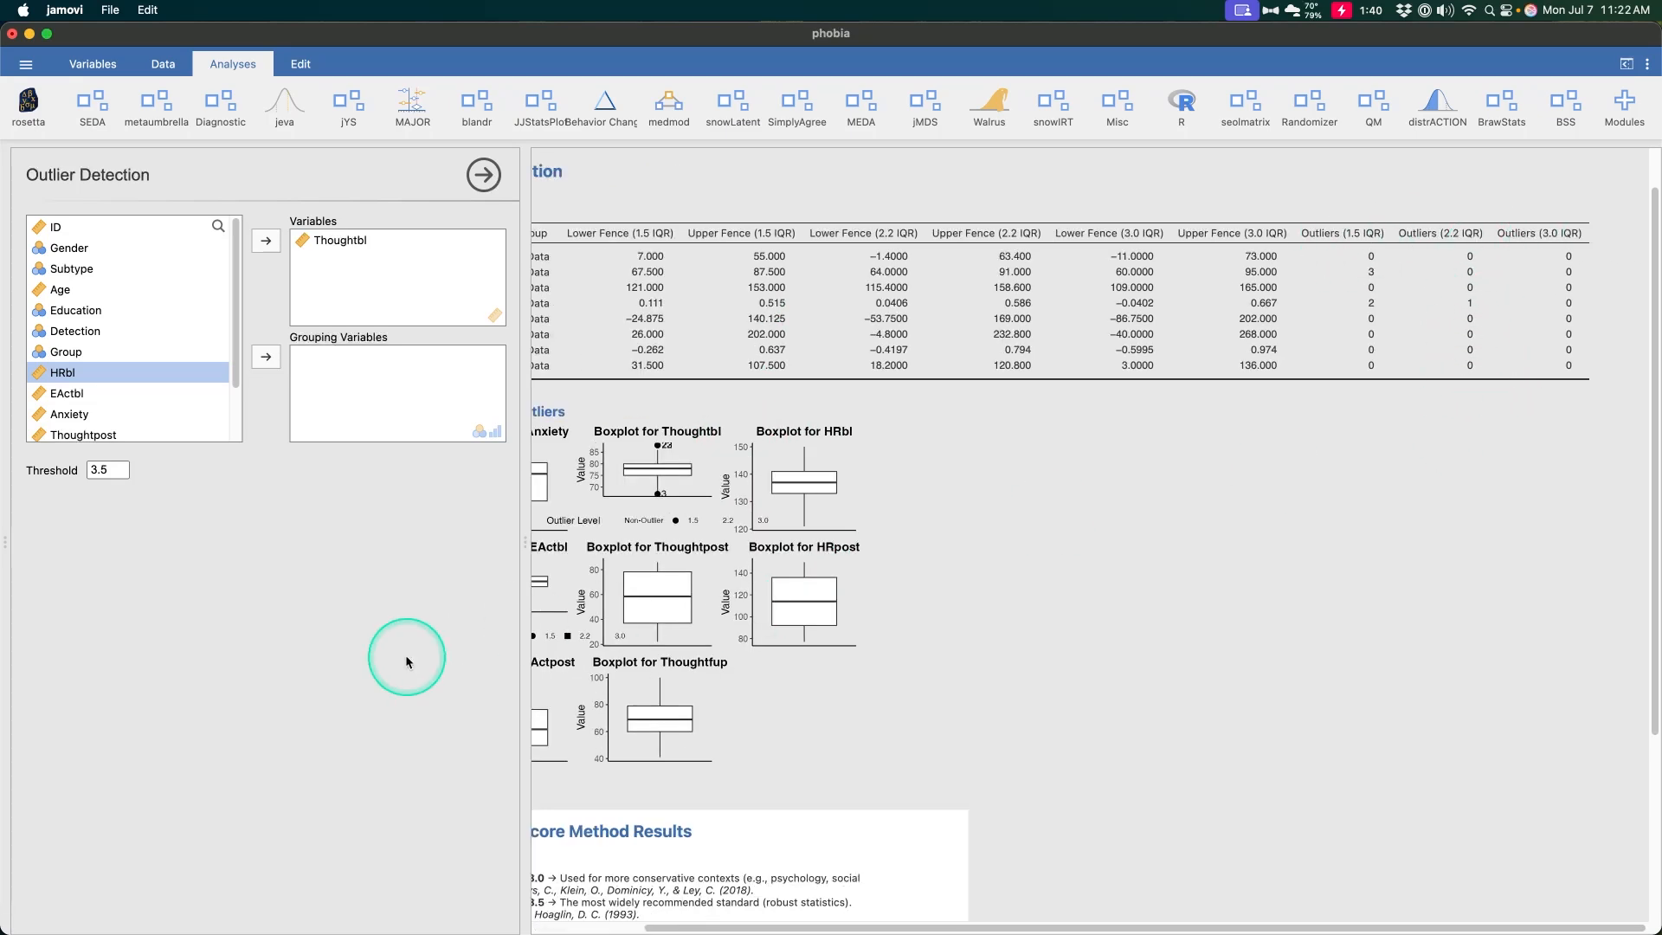
scroll(1410, 282, "left", 3)
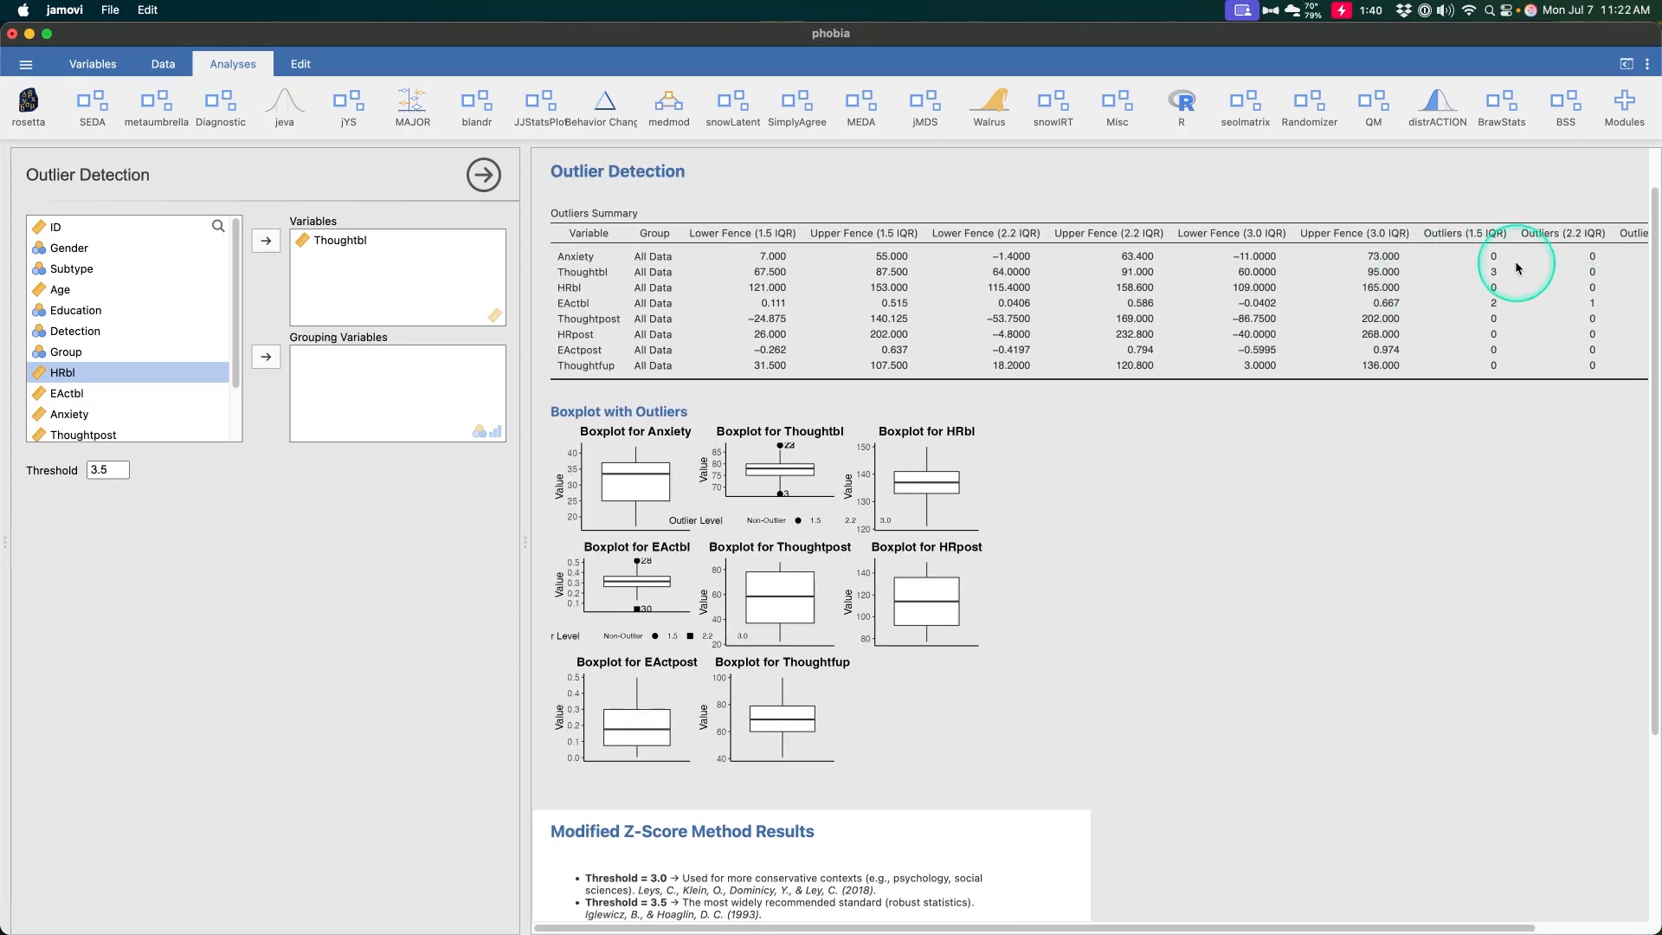
scroll(606, 767, "down", 5)
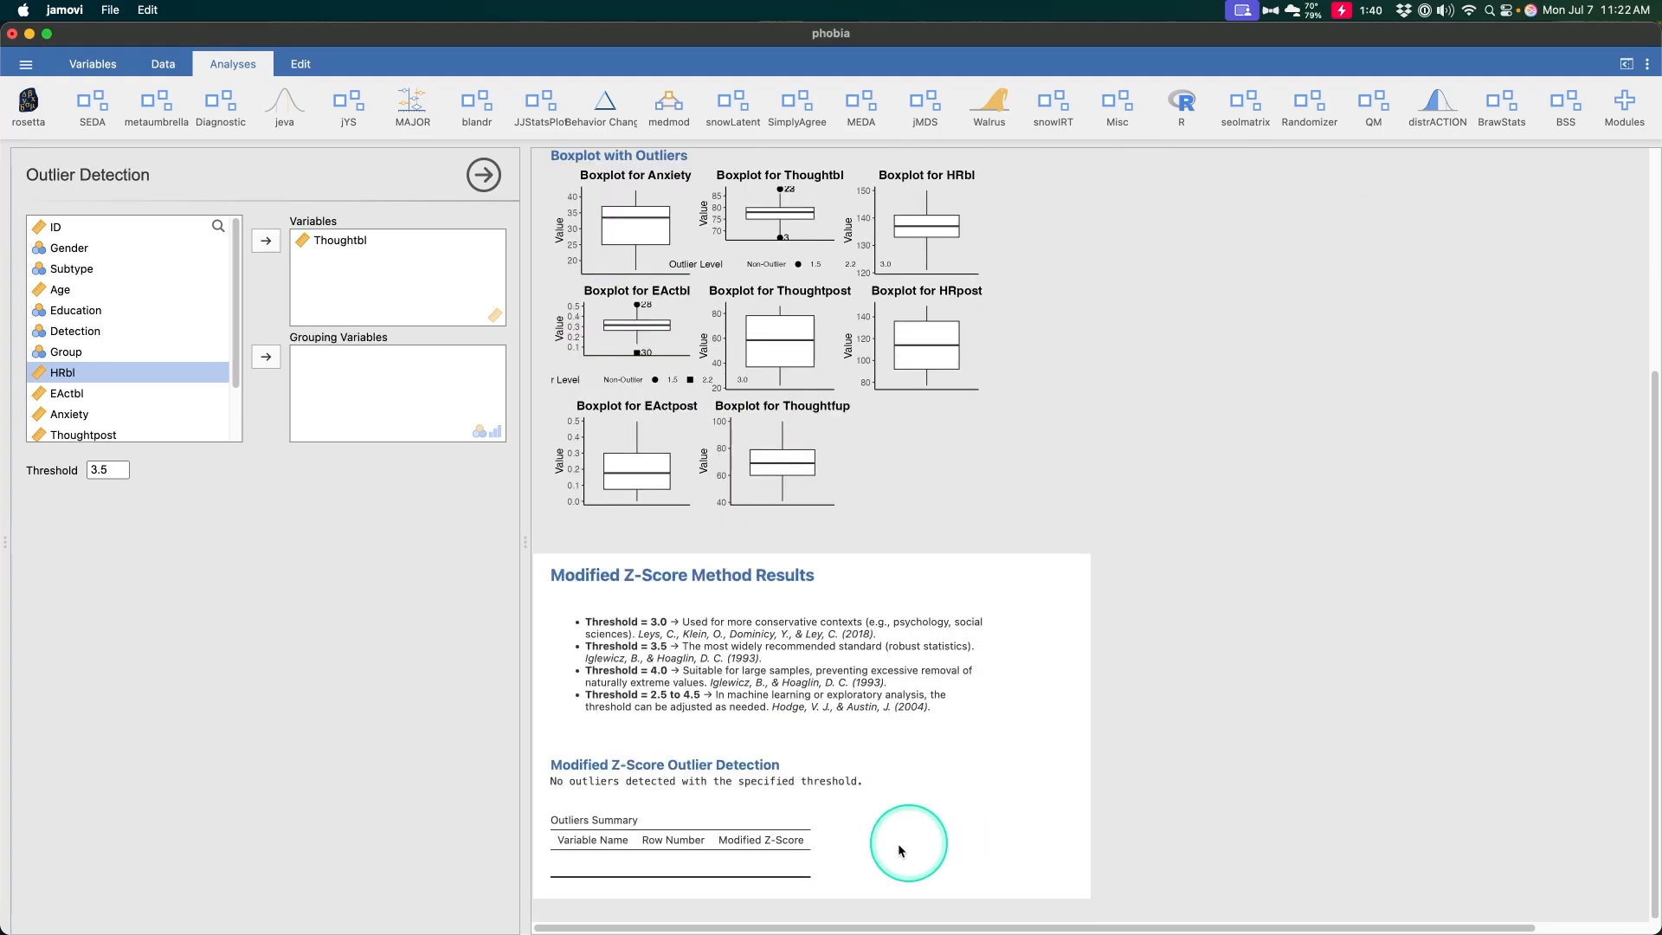
Set the Modified Z-Score threshold to 2
left_click(111, 470)
key("BackSpace")
key("BackSpace")
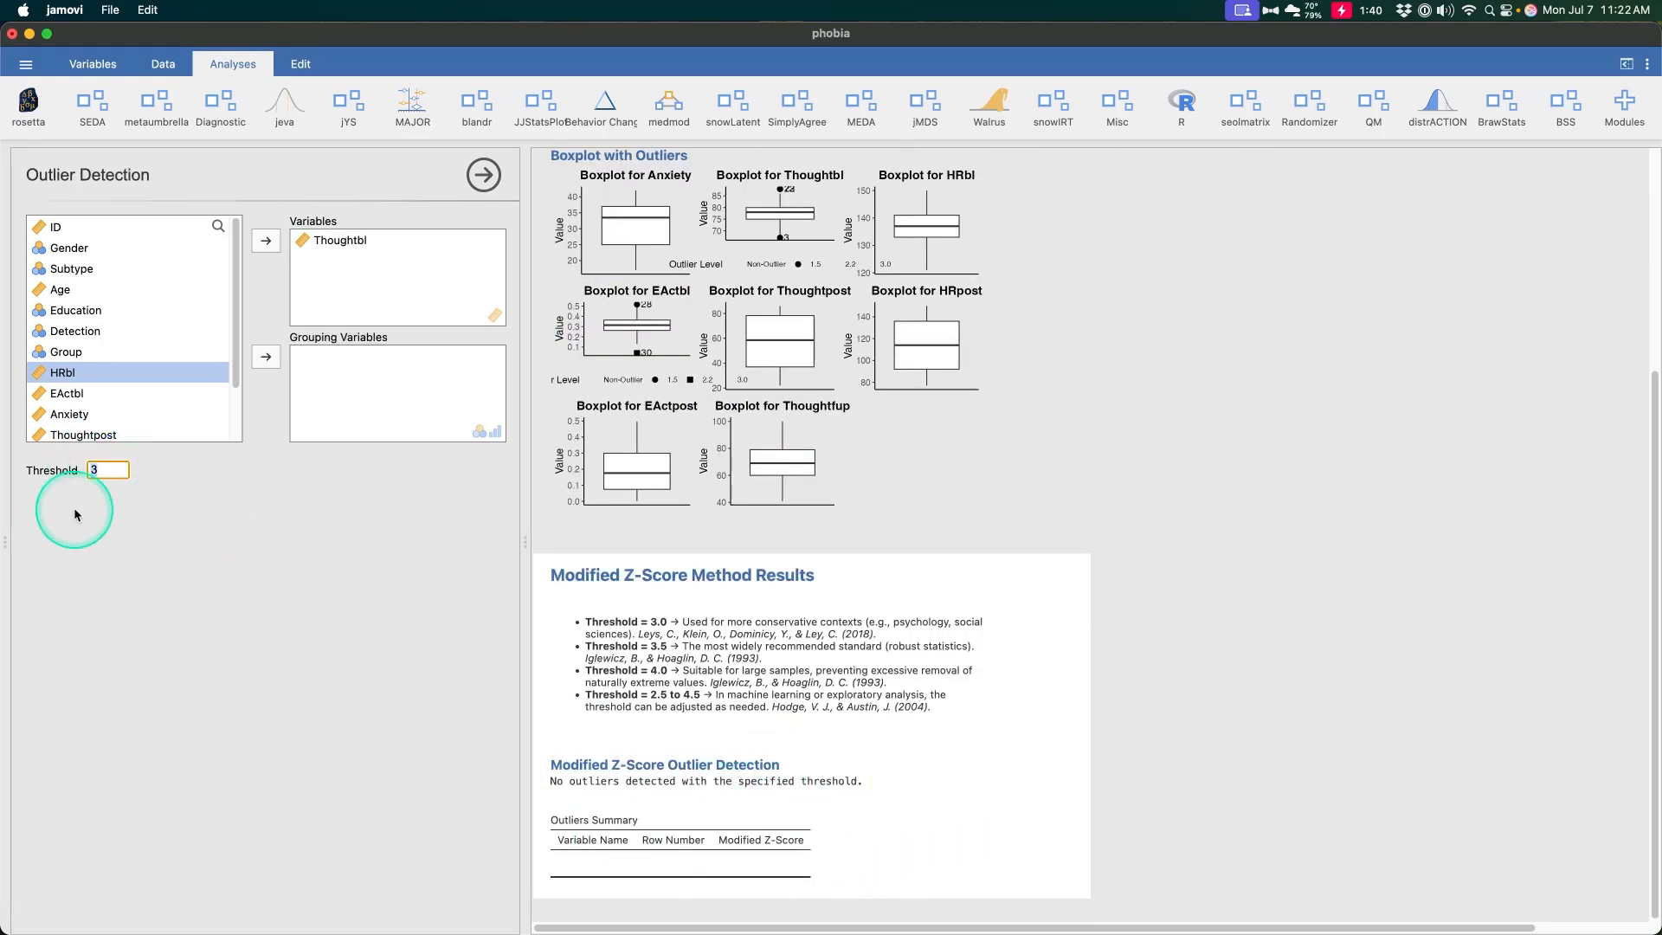
key("BackSpace")
type("2.5")
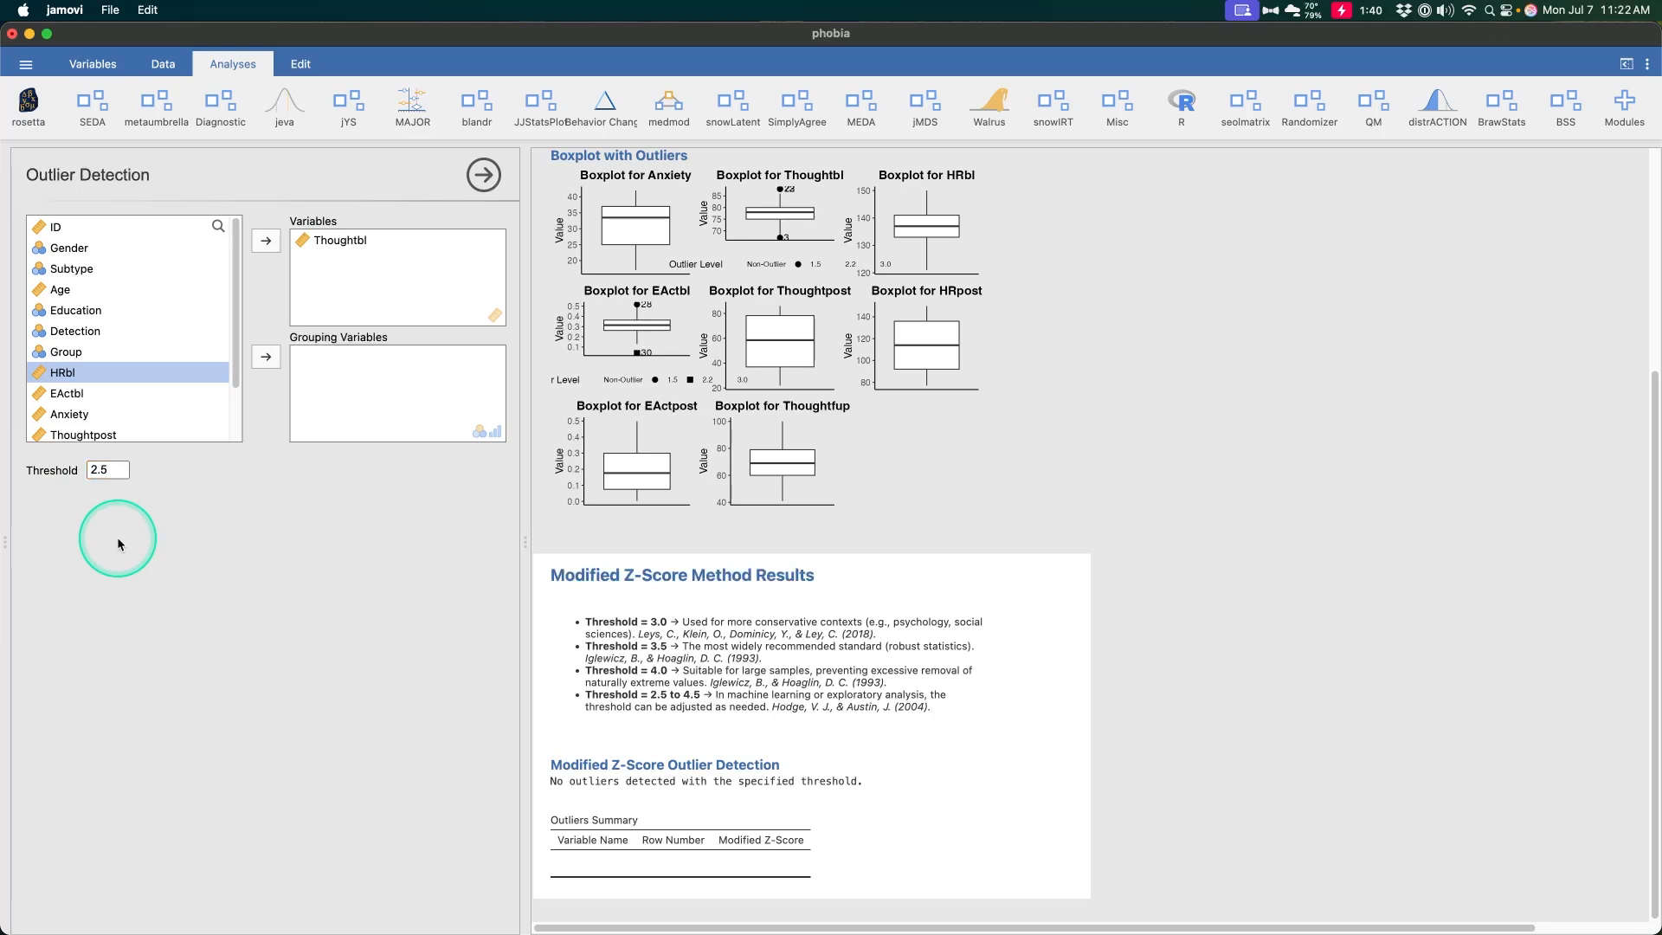
double_click(112, 470)
type("2")
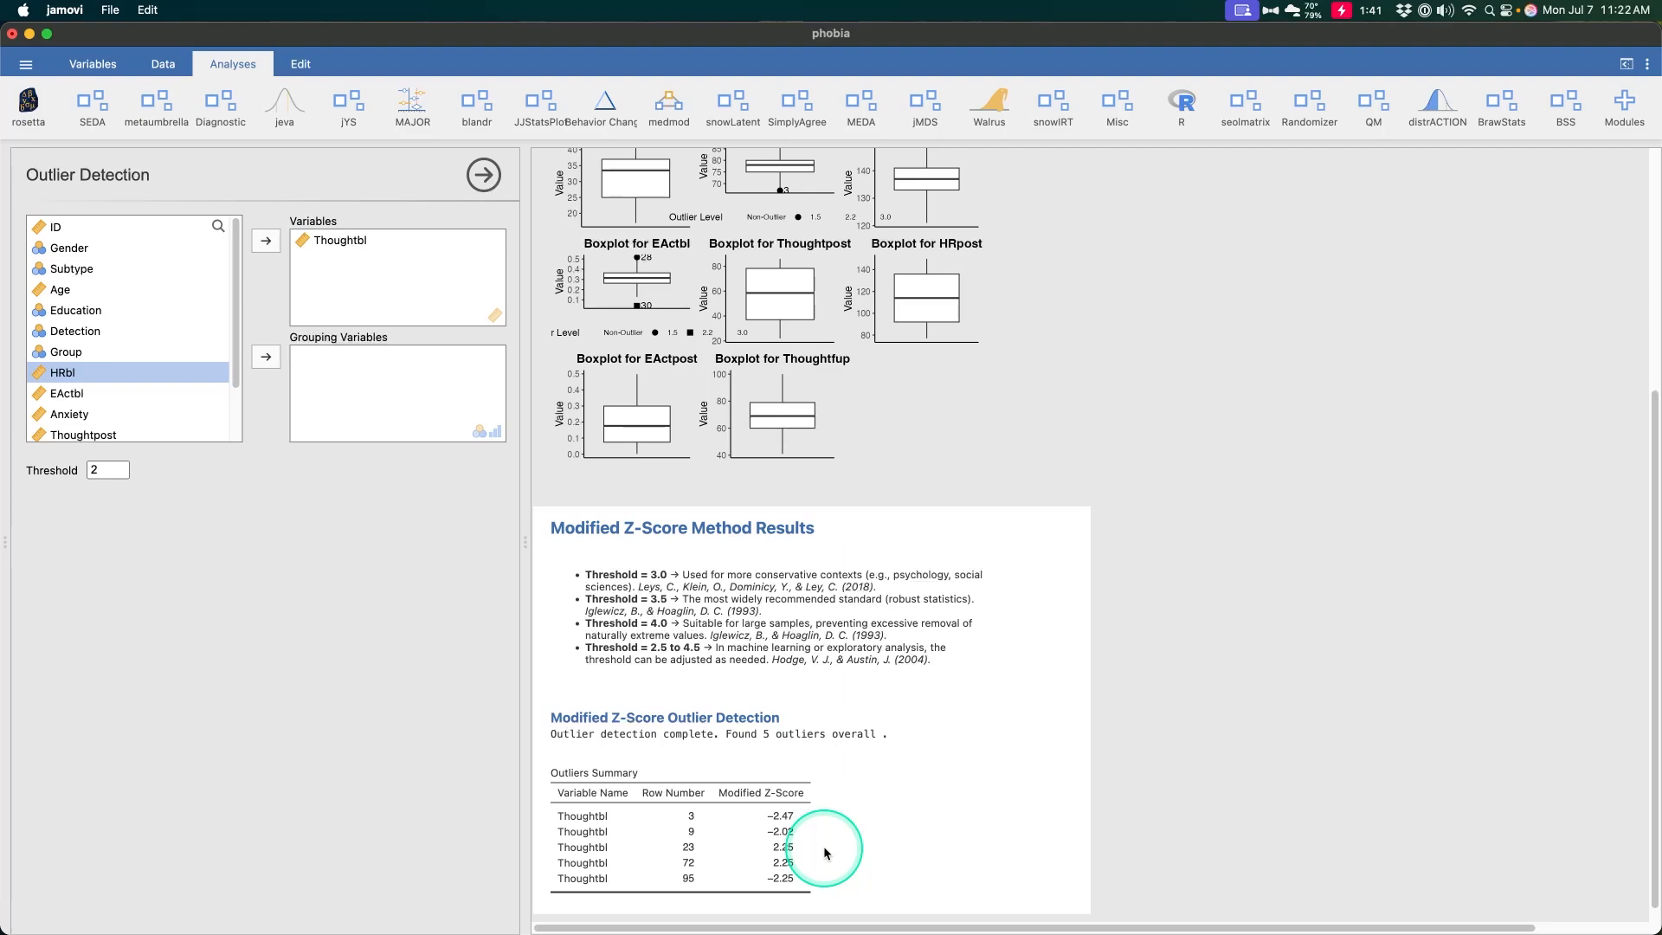
Add a row filter in the data spreadsheet and return to the Modified Z-Score Outlier Detection analysis
left_click(163, 64)
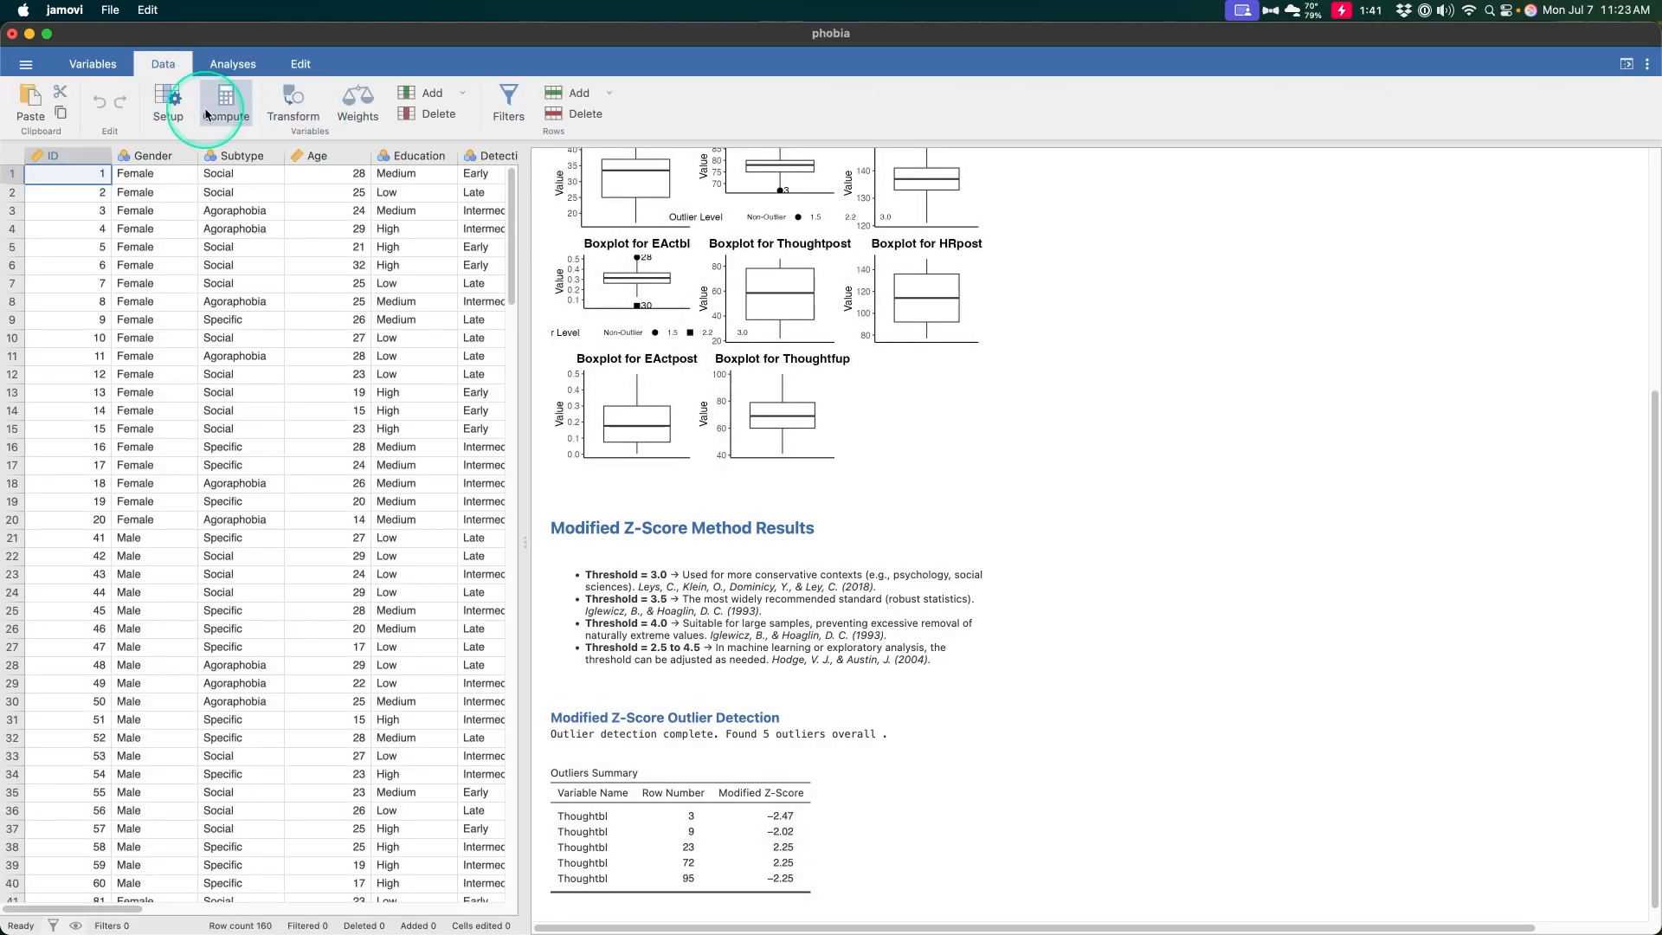
left_click(508, 103)
left_click(495, 126)
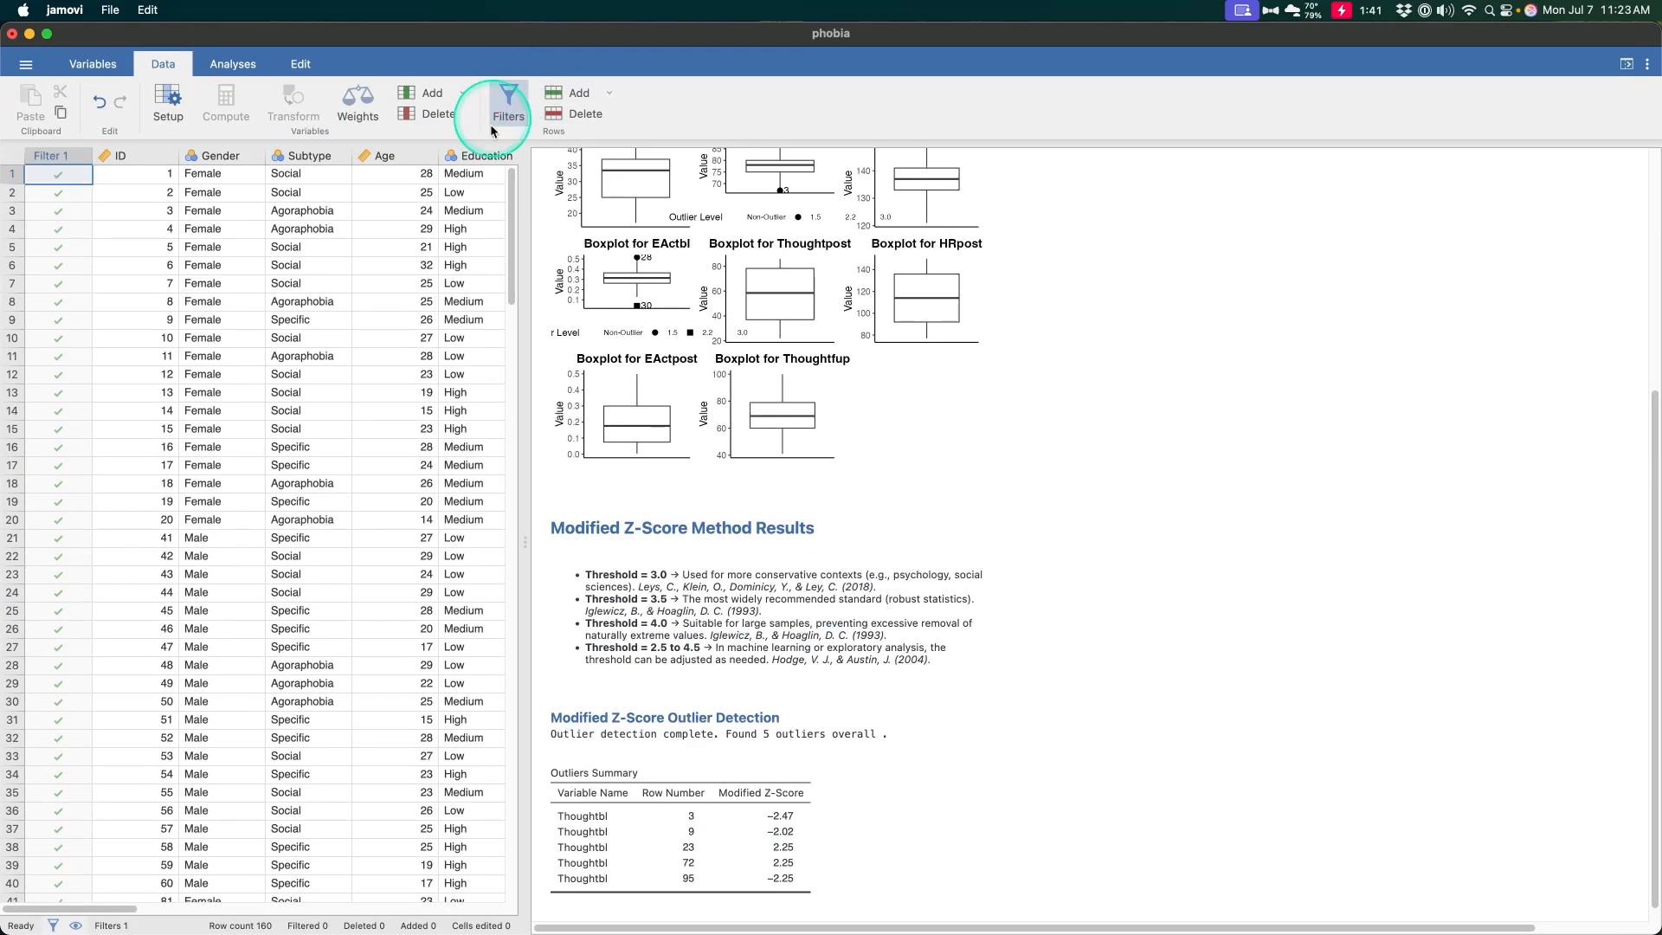
left_click(233, 64)
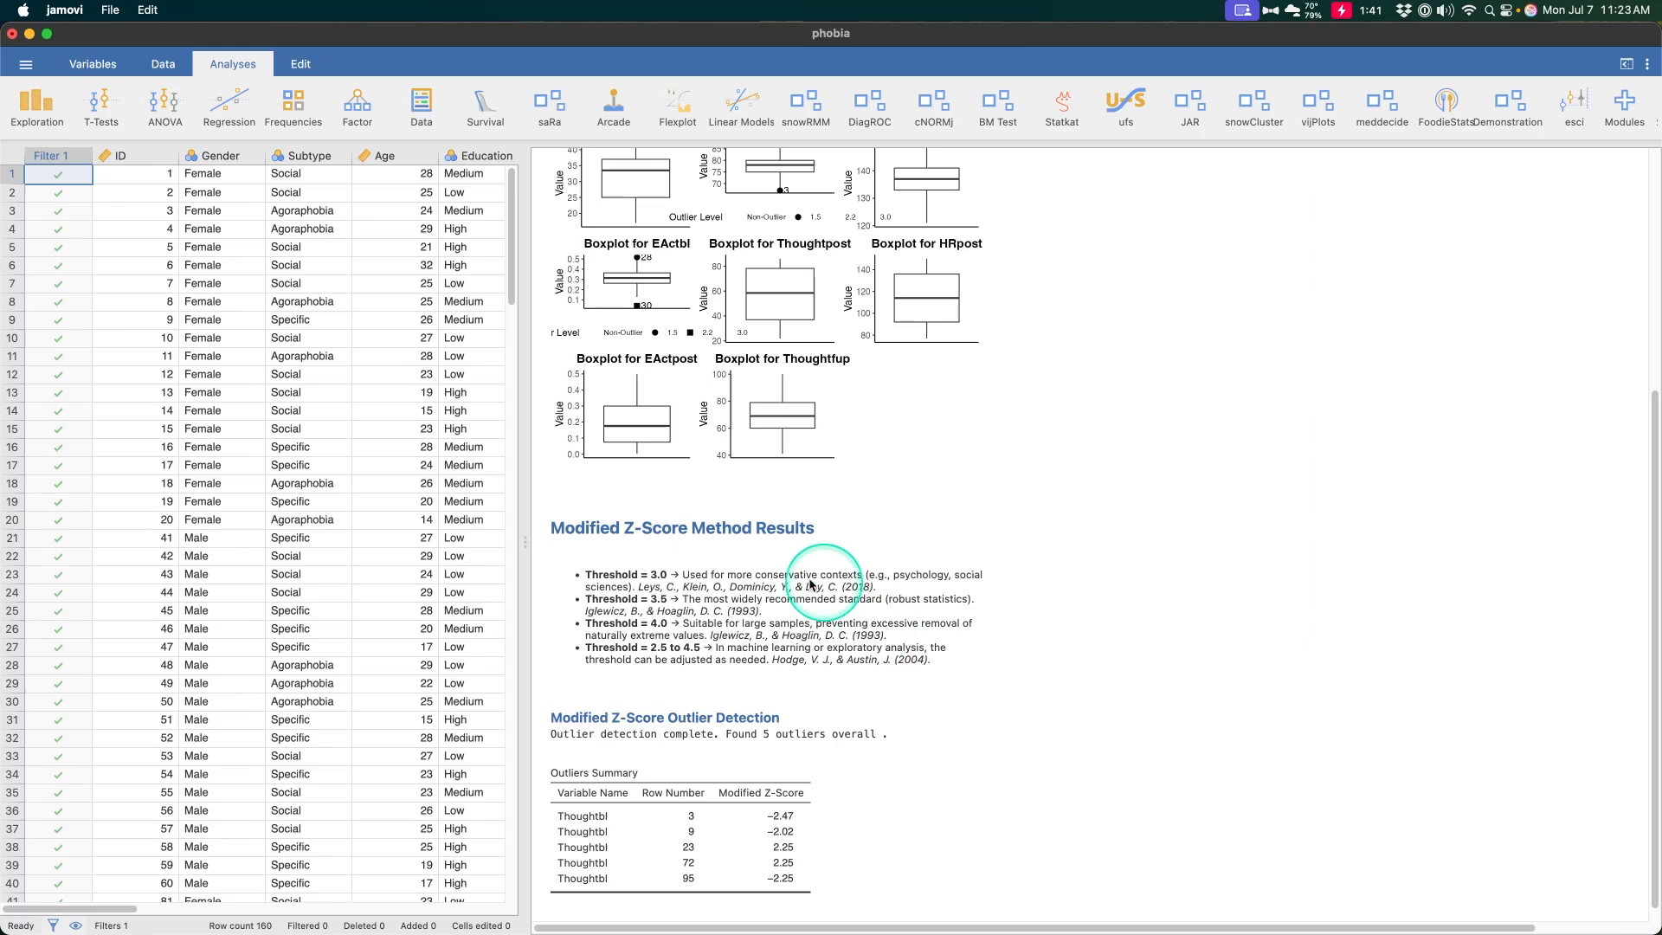
left_click(921, 825)
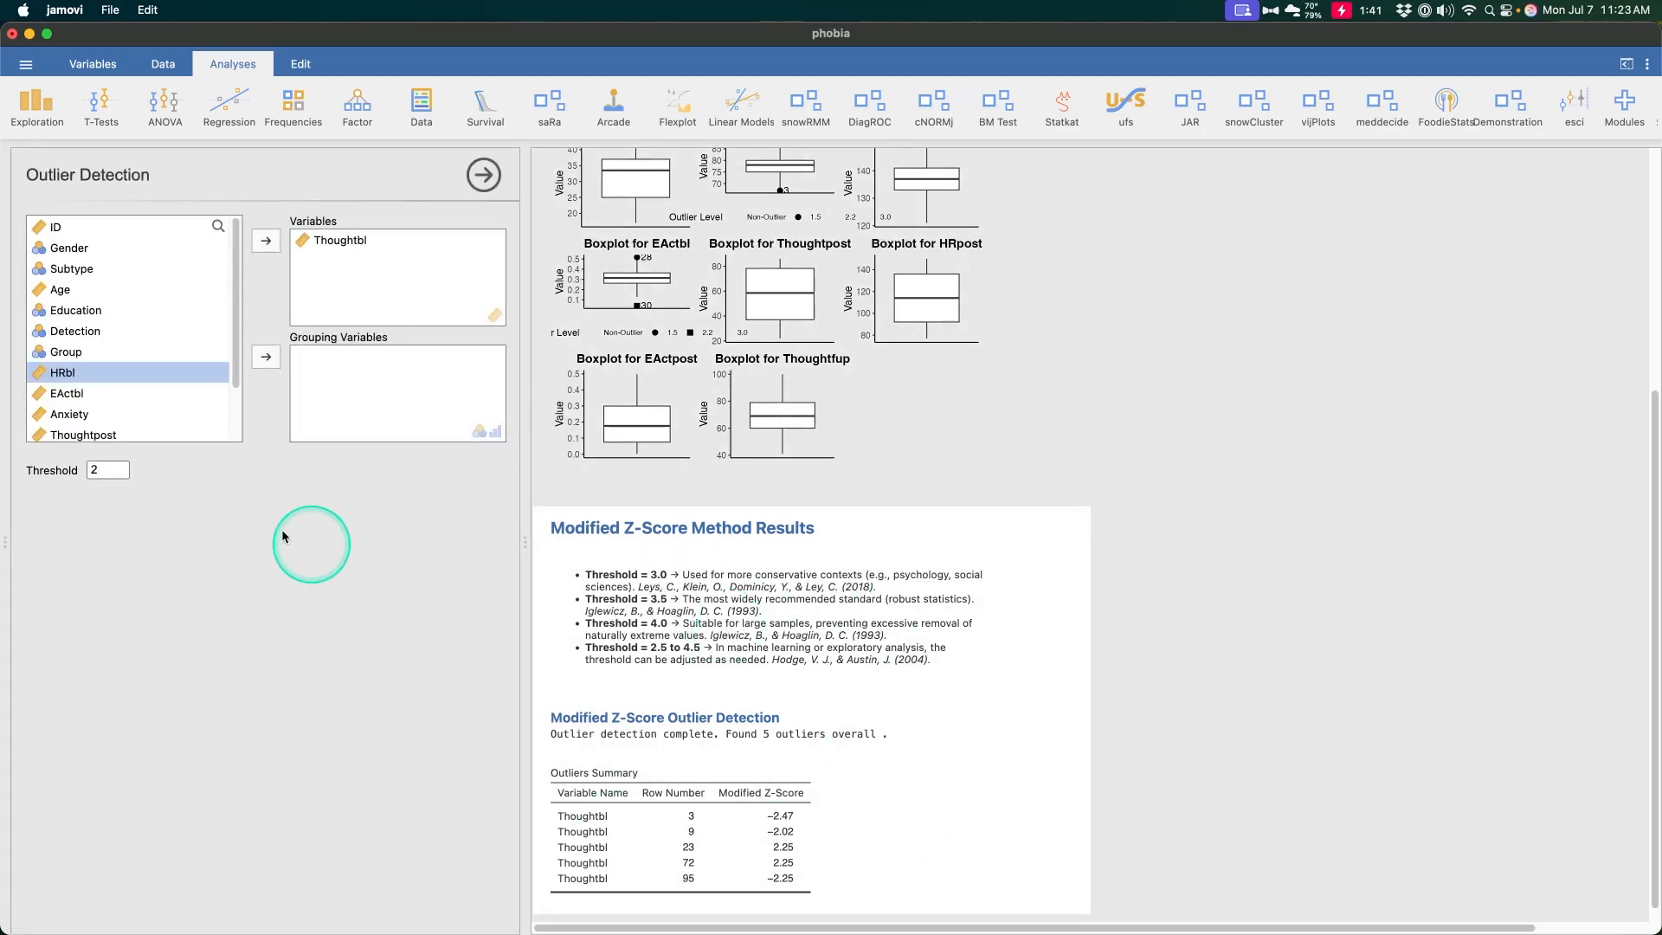
Set the Modified Z-Score threshold to 2.5
left_click(107, 470)
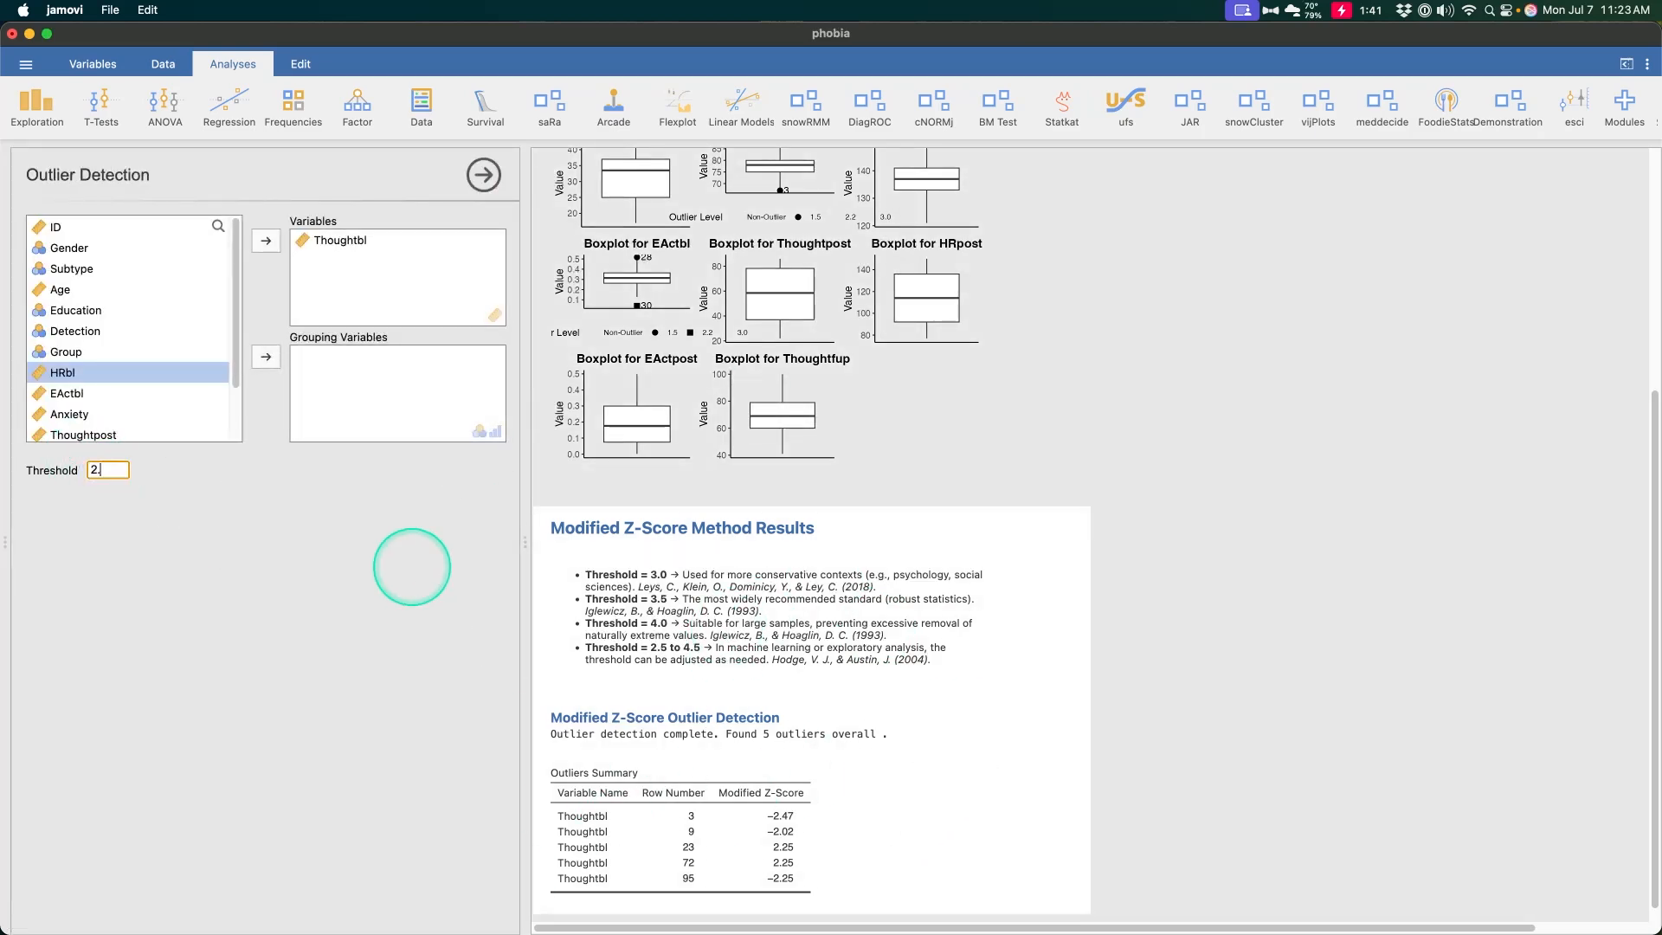
left_click(454, 898)
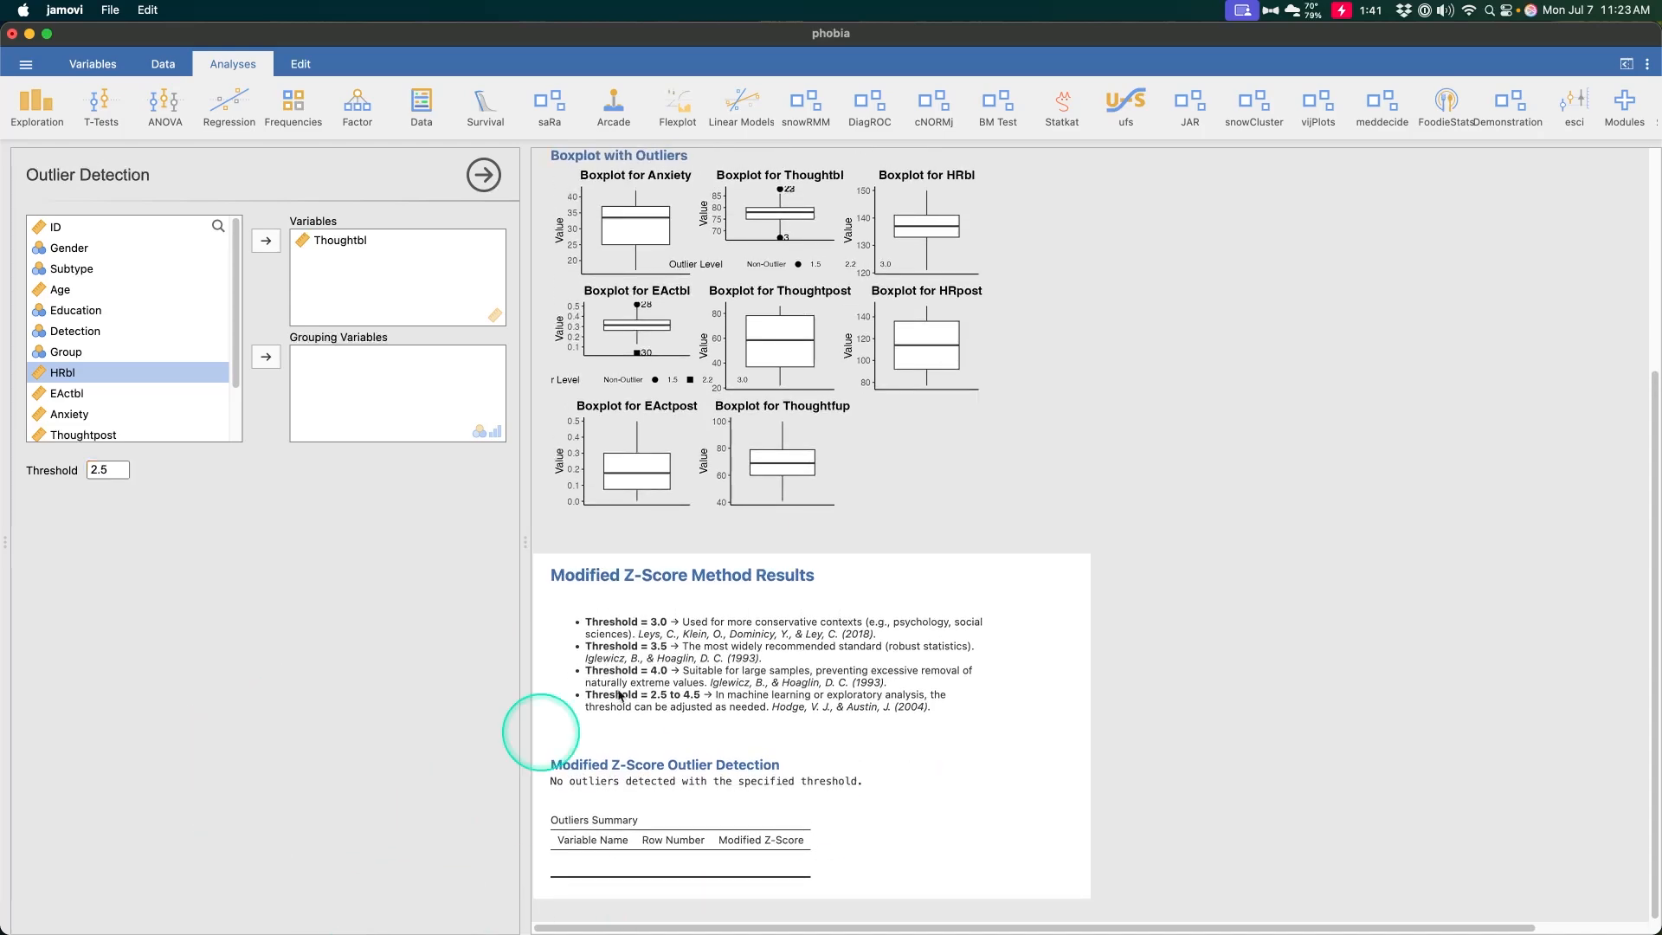
scroll(1247, 96, "right", 5)
Open the BSS MissRanger Imputation analysis and add Thoughtbl to the variables to impute
left_click(1570, 120)
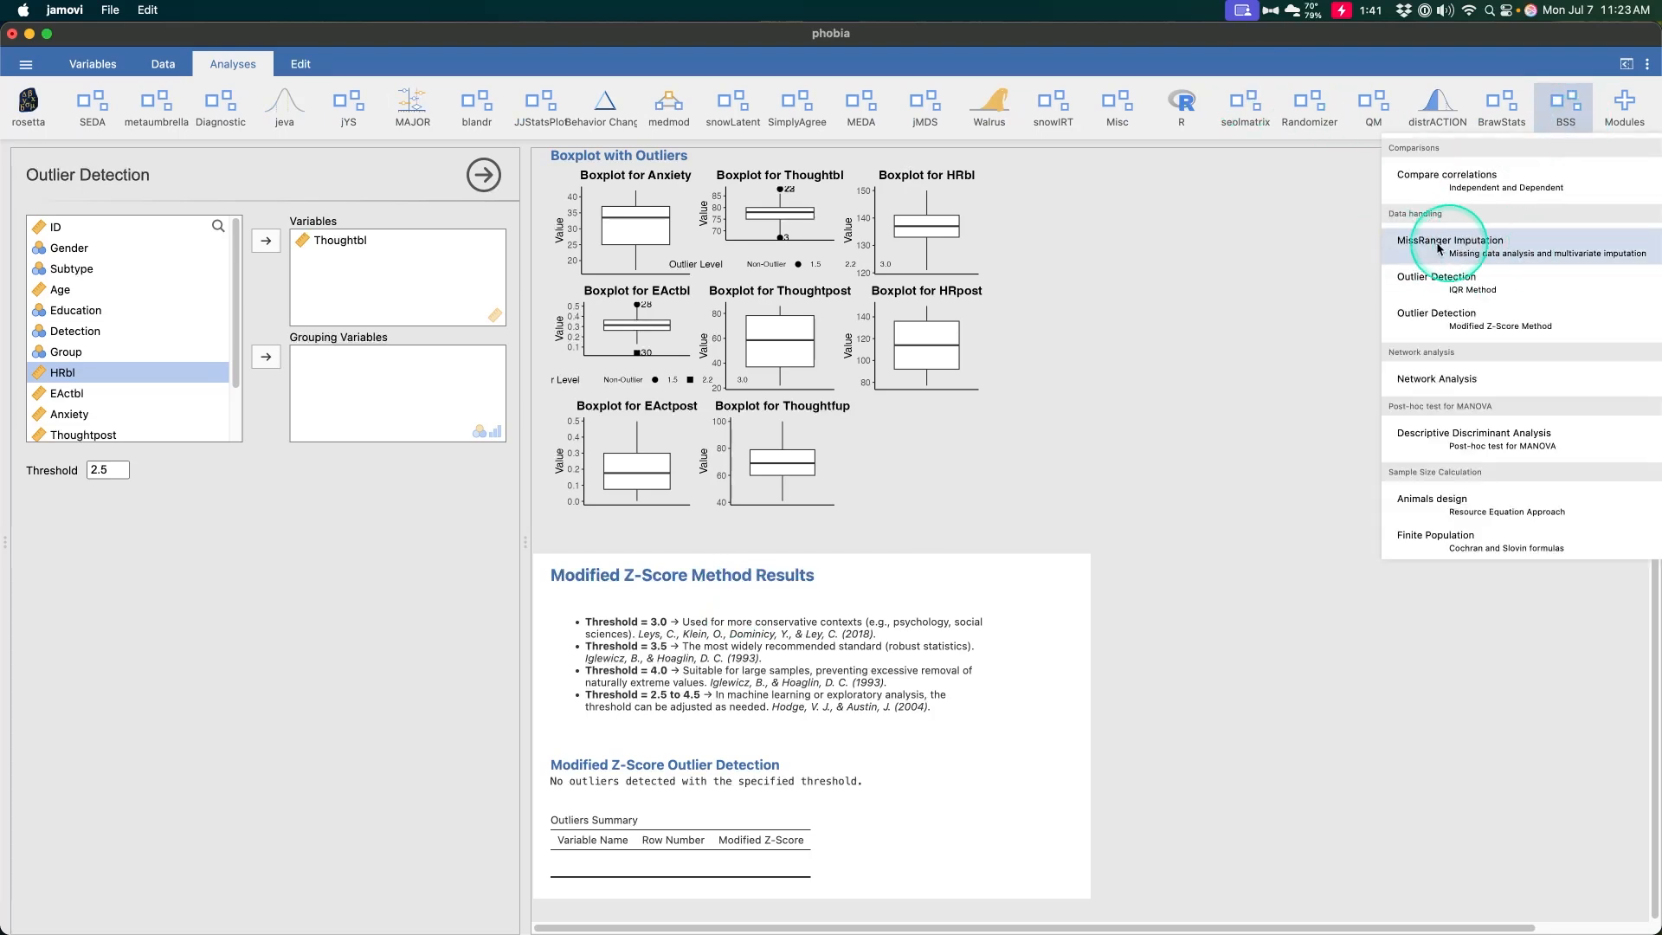
left_click(1519, 252)
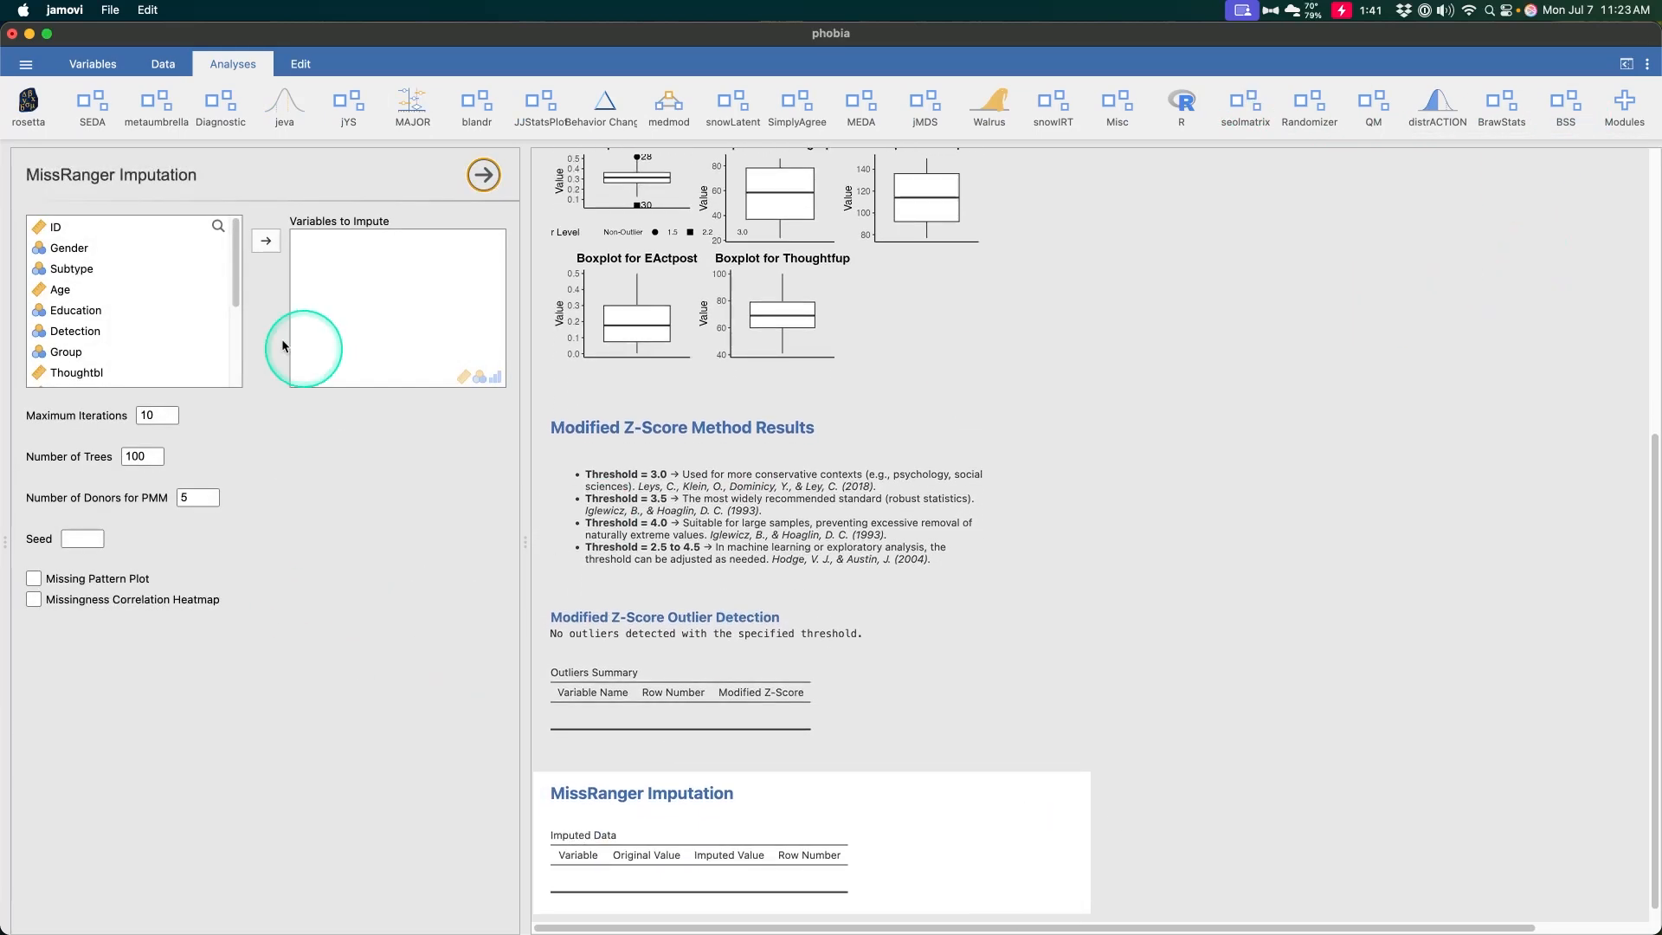
scroll(121, 326, "down", 3)
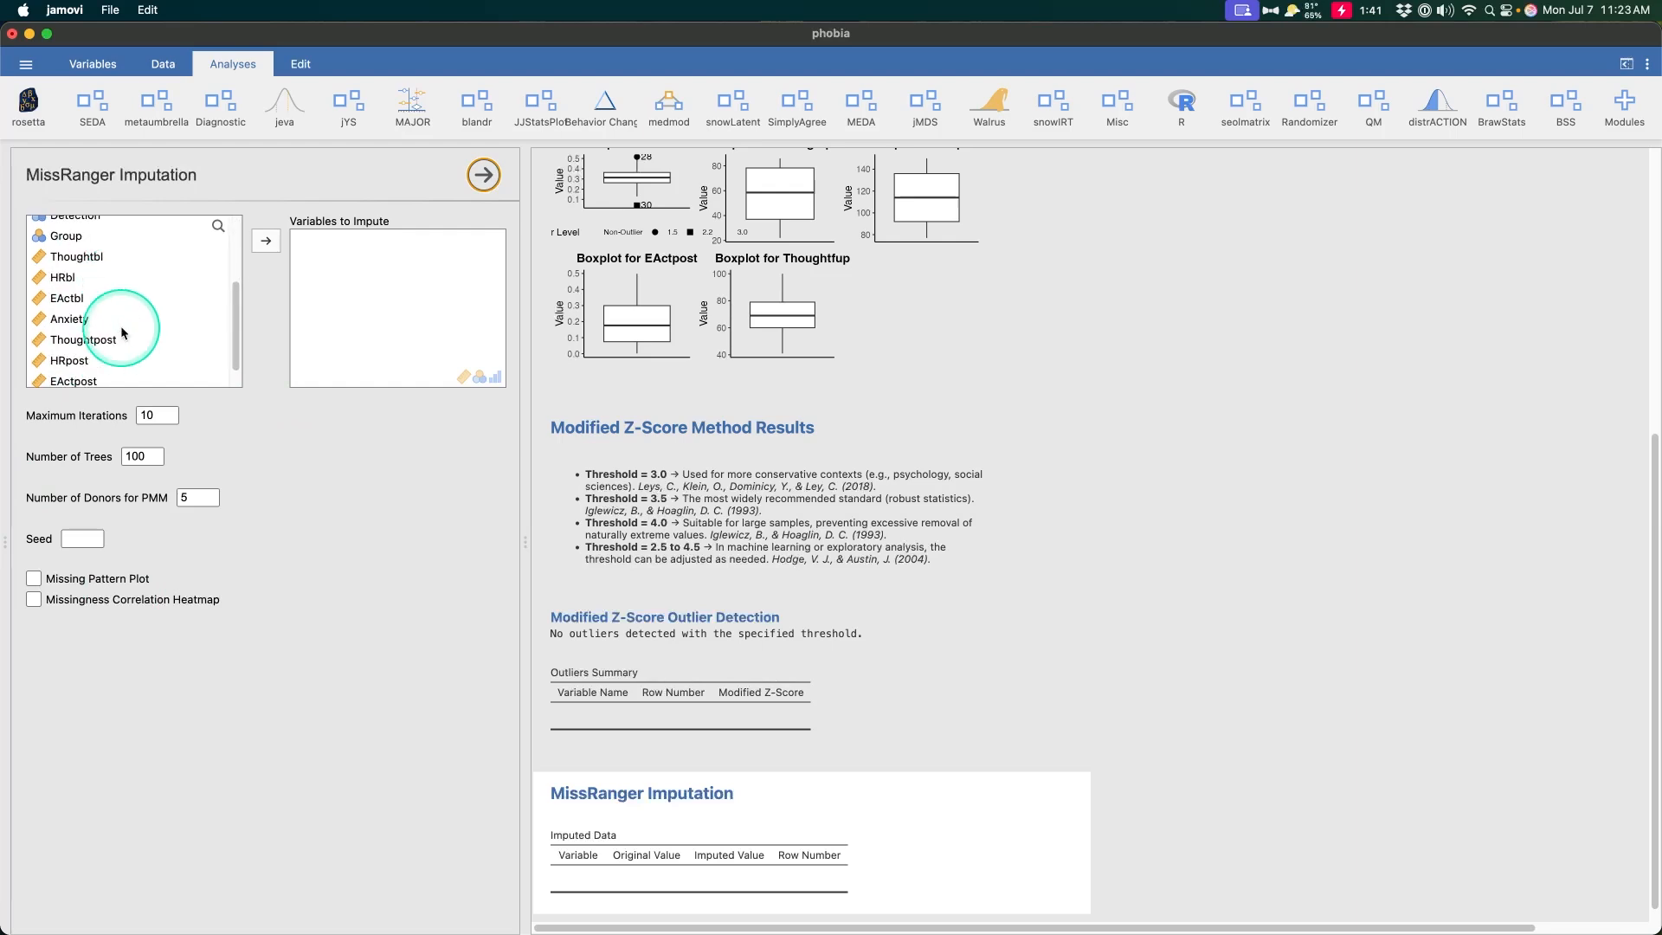
left_click_drag(107, 248, 289, 334)
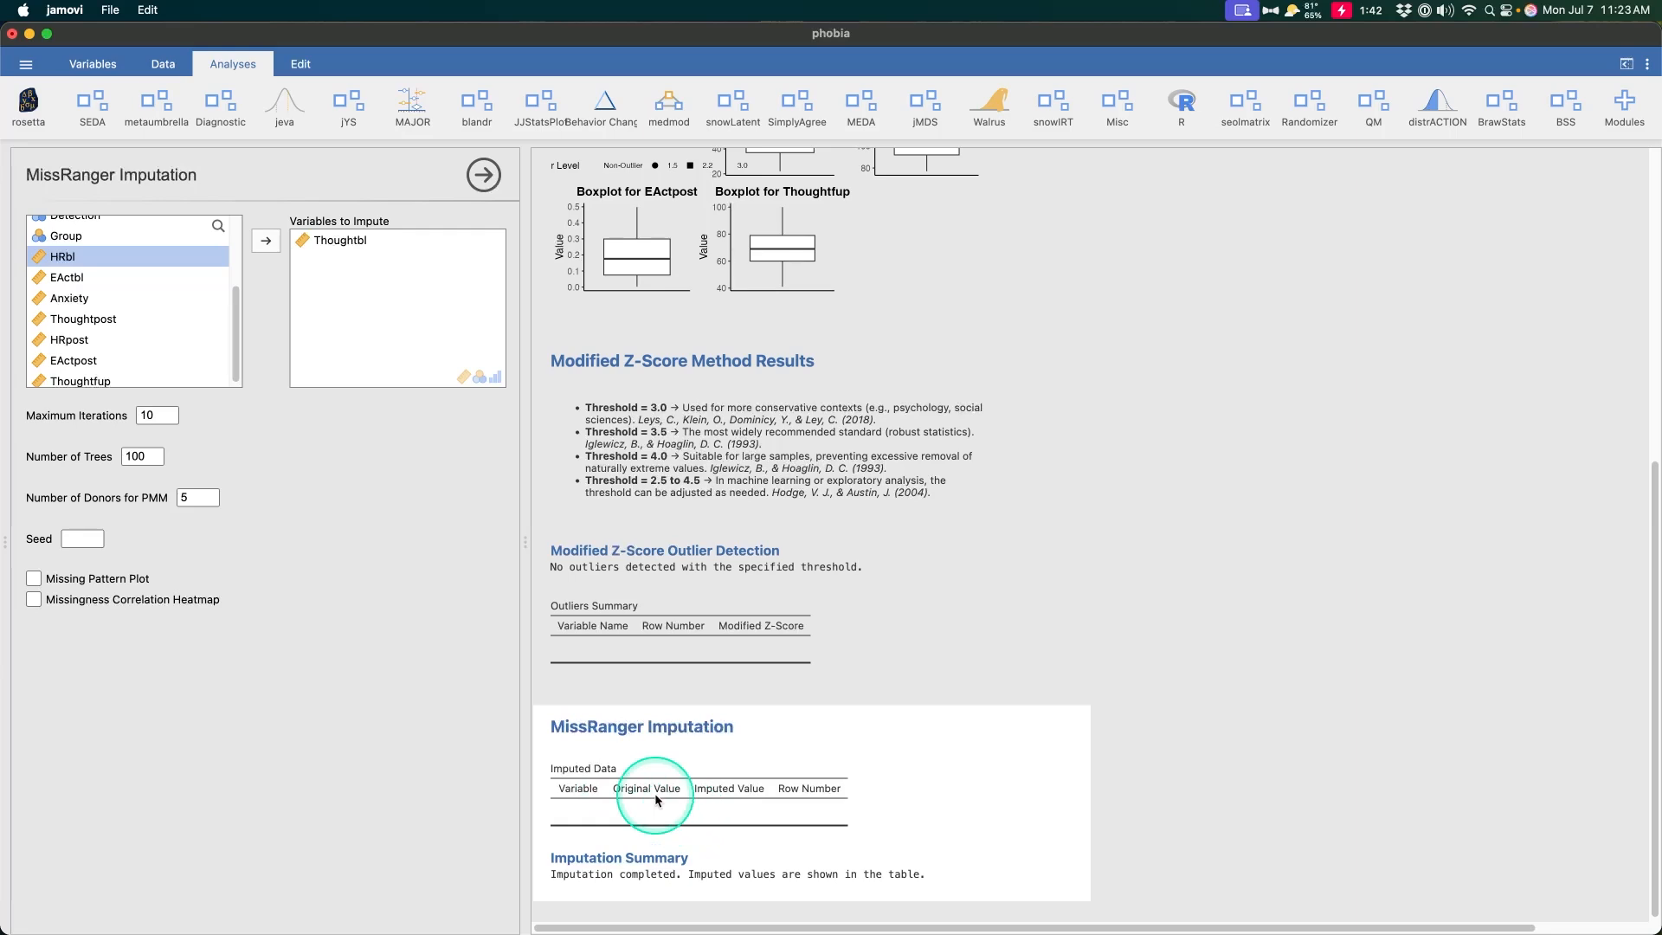
left_click(954, 890)
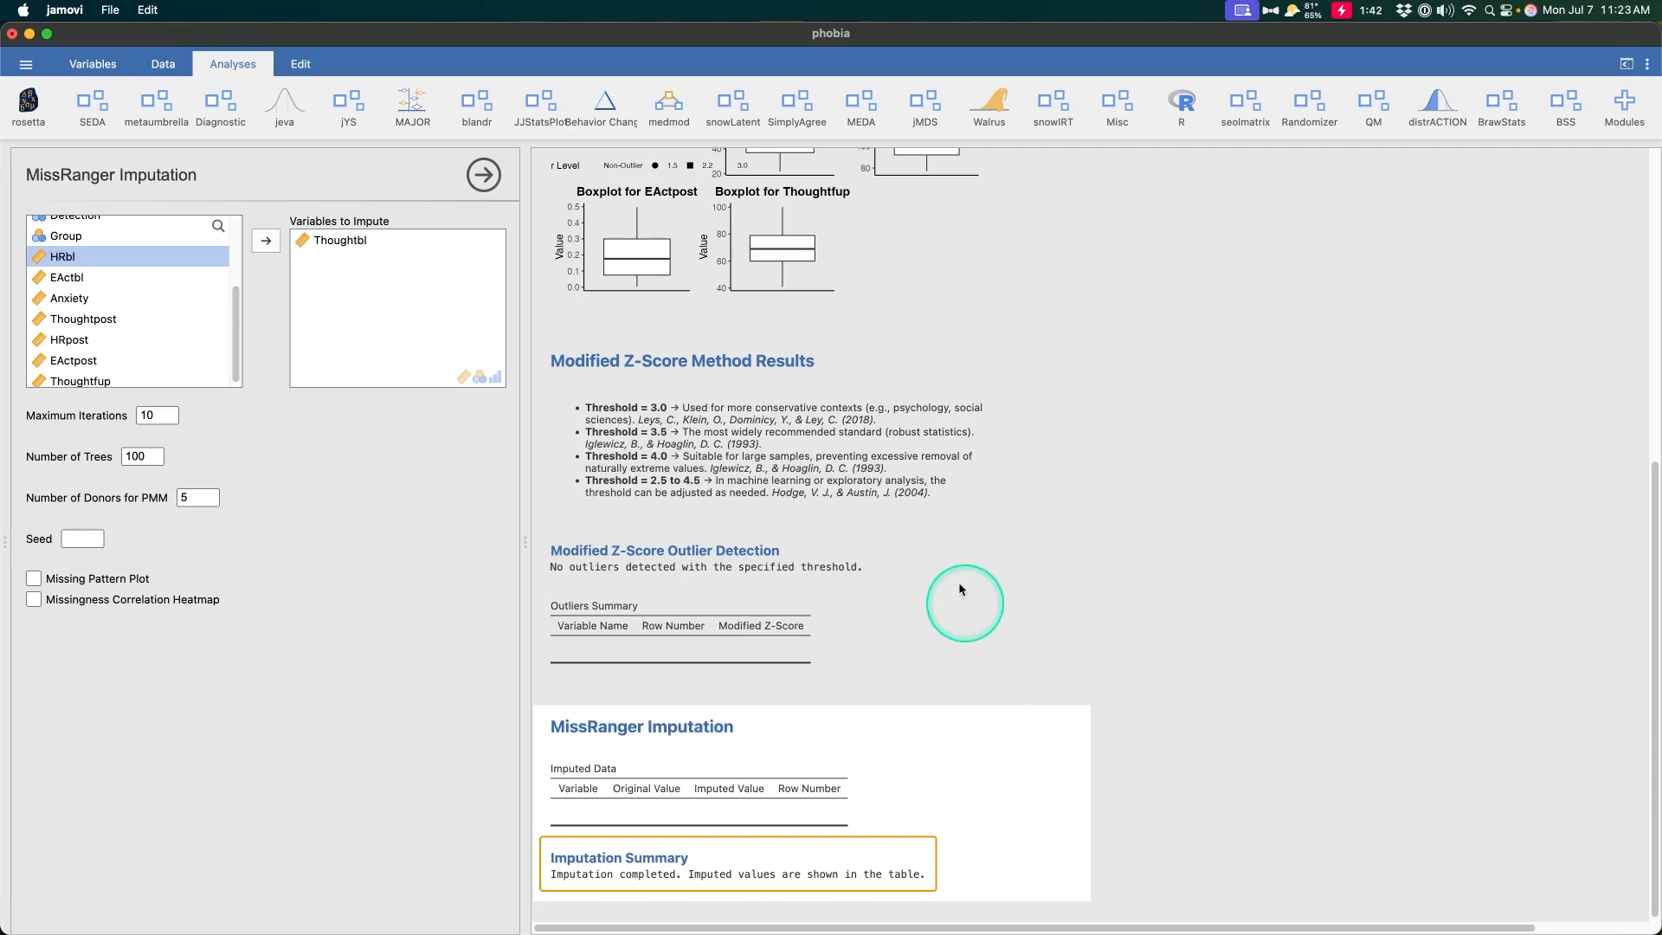
left_click(1564, 100)
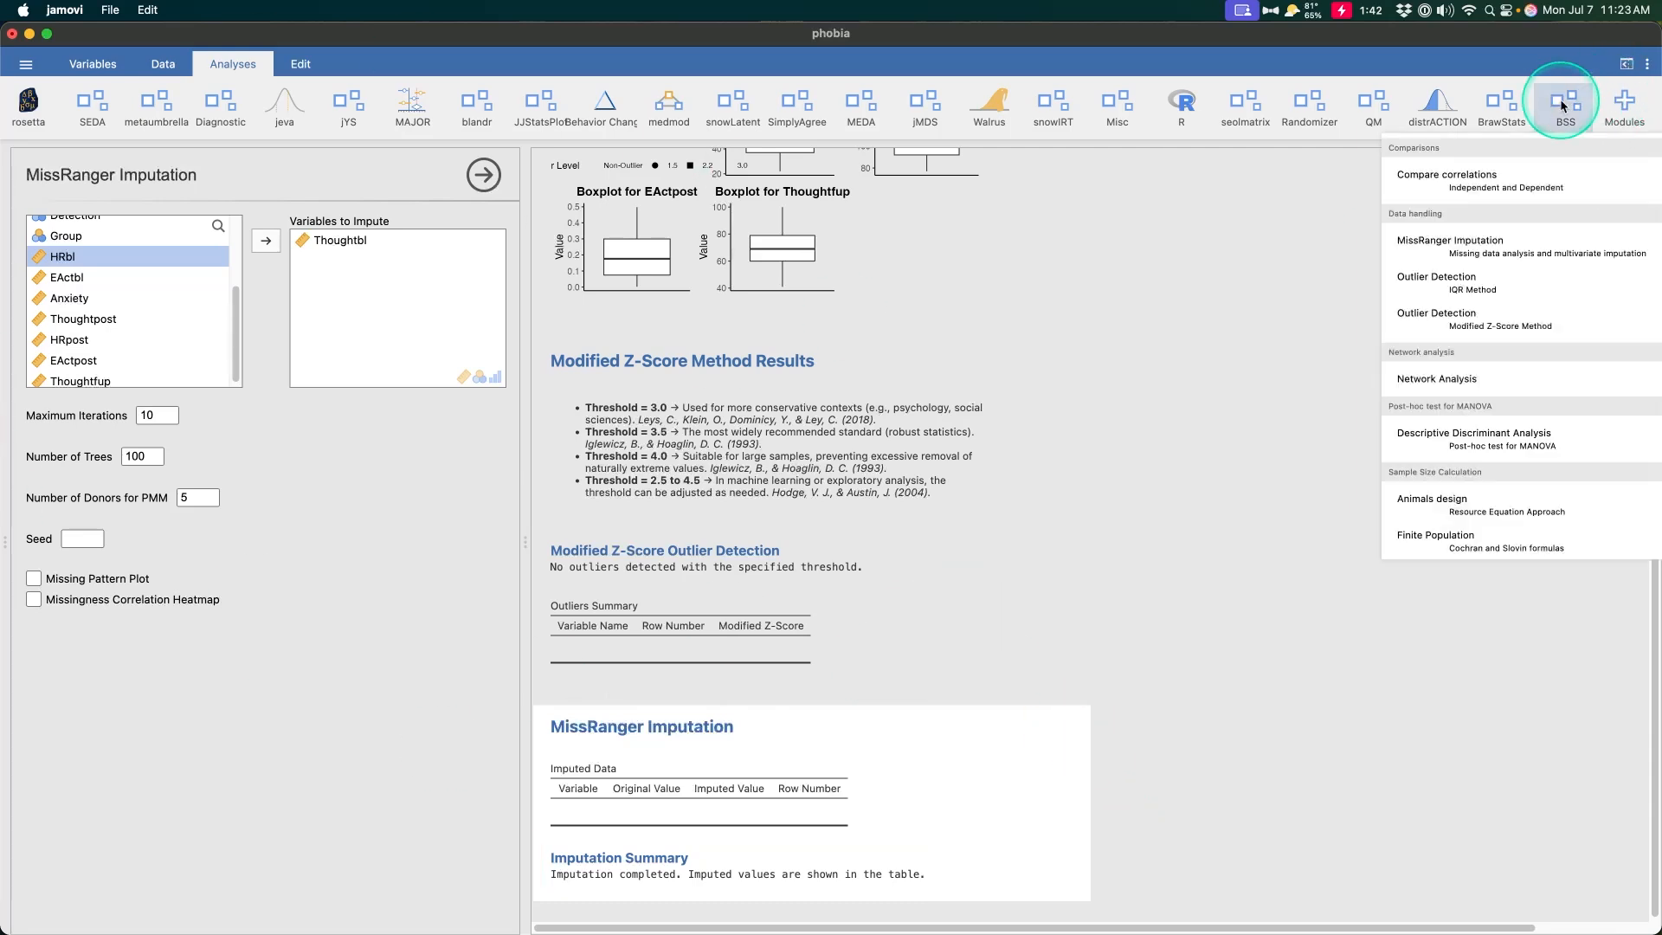